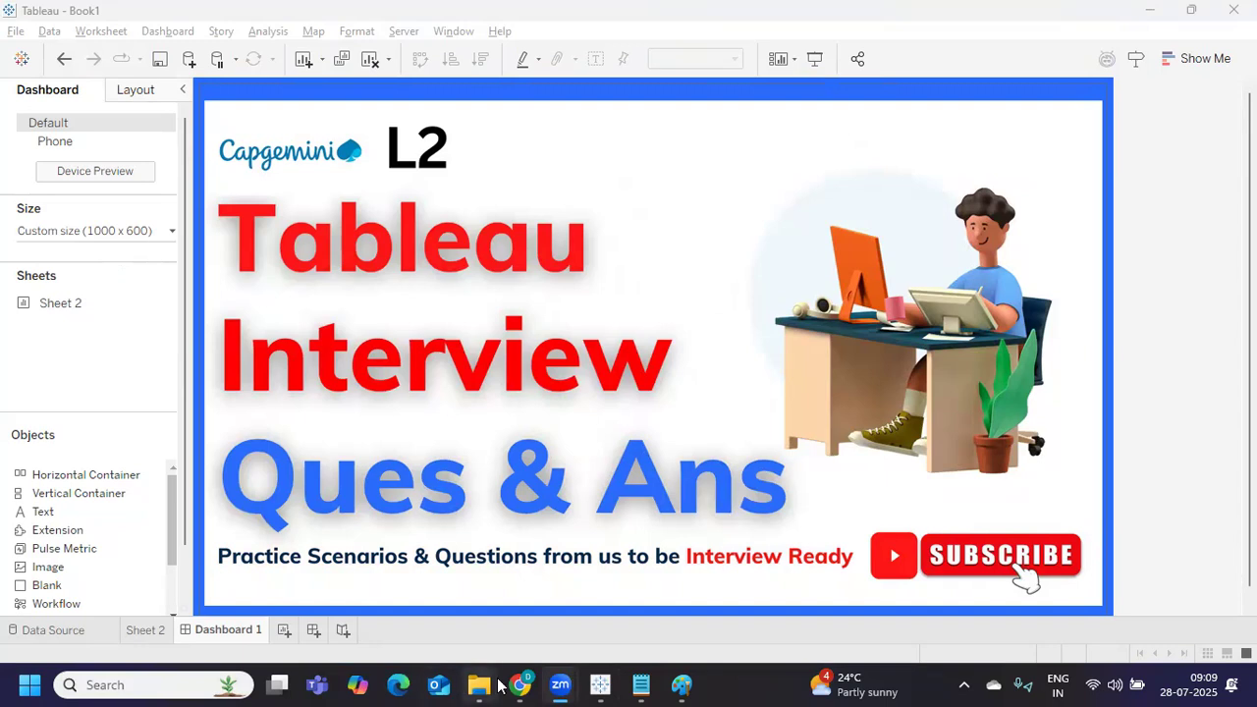
# Step: Glance at the YouTube channel page, then return to the Tableau 'Book1' workbook
pyautogui.moveTo(519, 685)
pyautogui.click(479, 587)
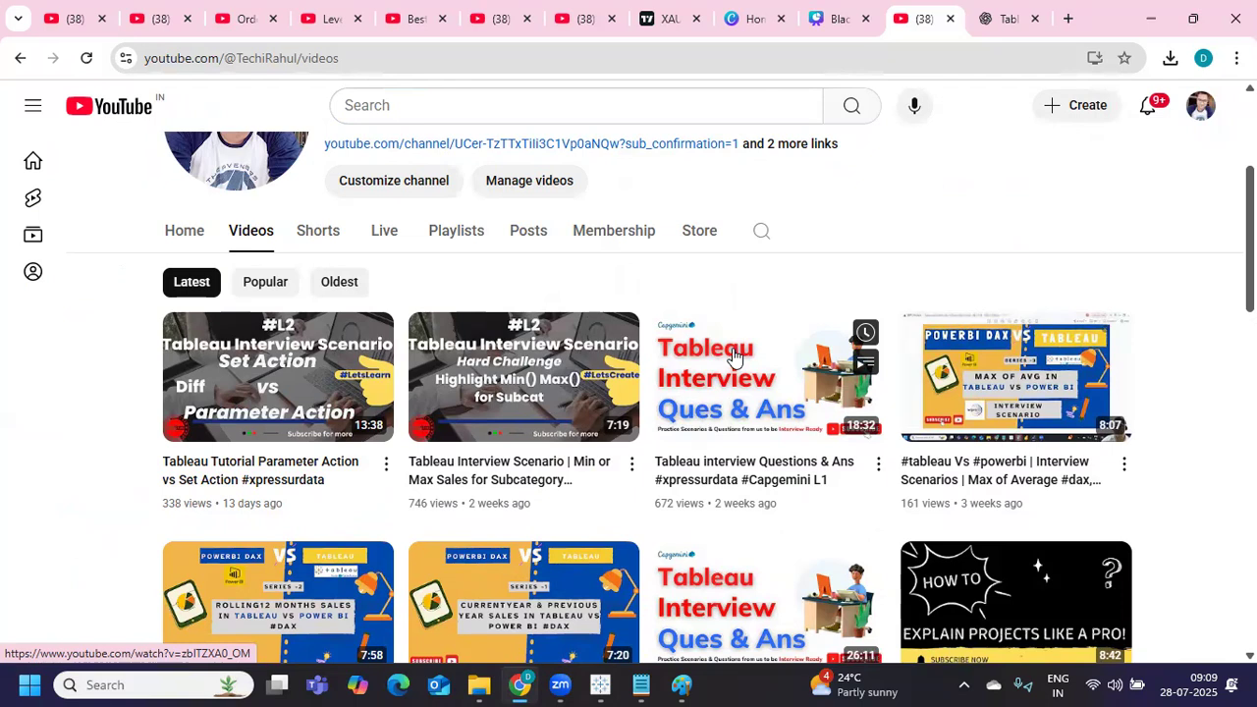
pyautogui.moveTo(561, 686)
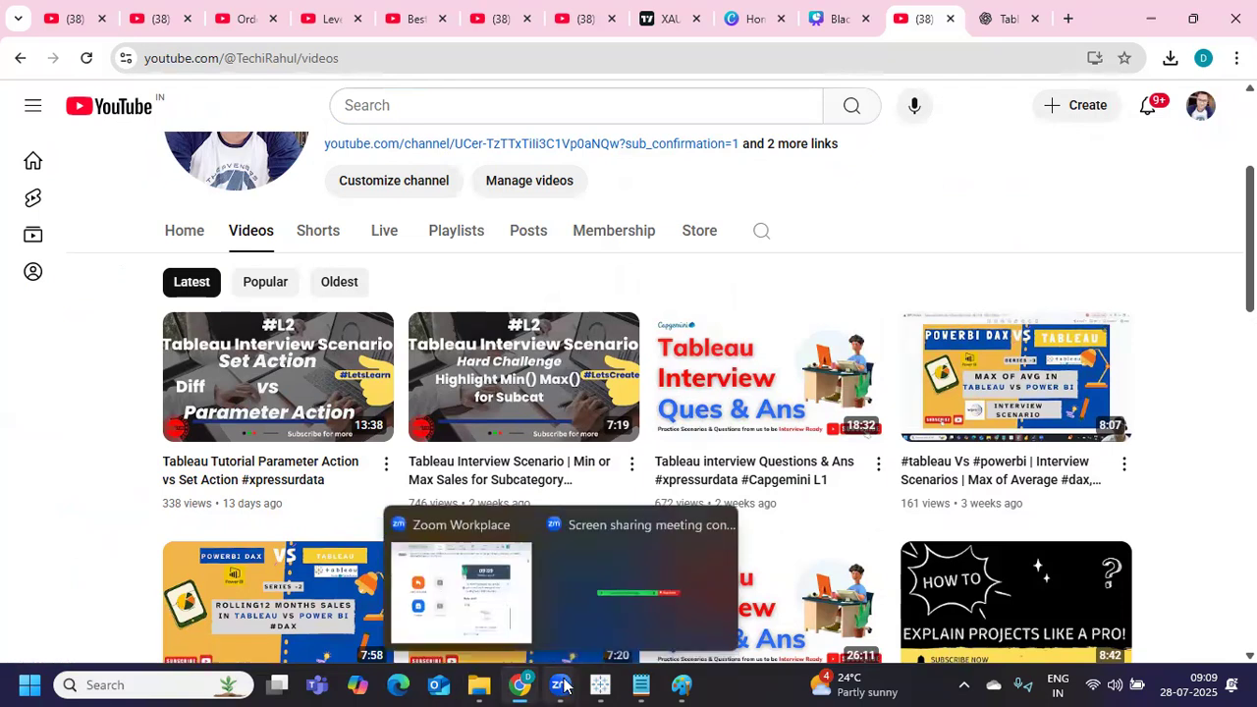
pyautogui.moveTo(600, 685)
pyautogui.click(572, 580)
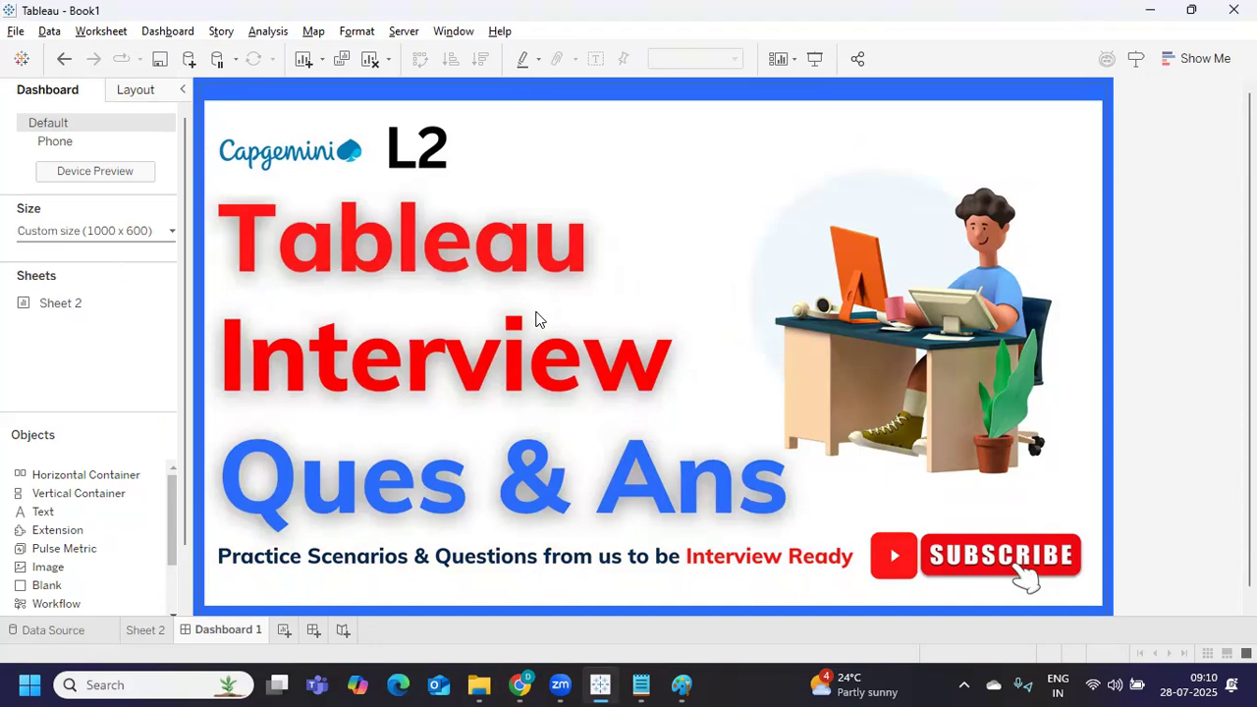
# Step: Read question 1 in the Notepad notes about always showing the current date, then return to Tableau
pyautogui.moveTo(640, 685)
pyautogui.click(636, 601)
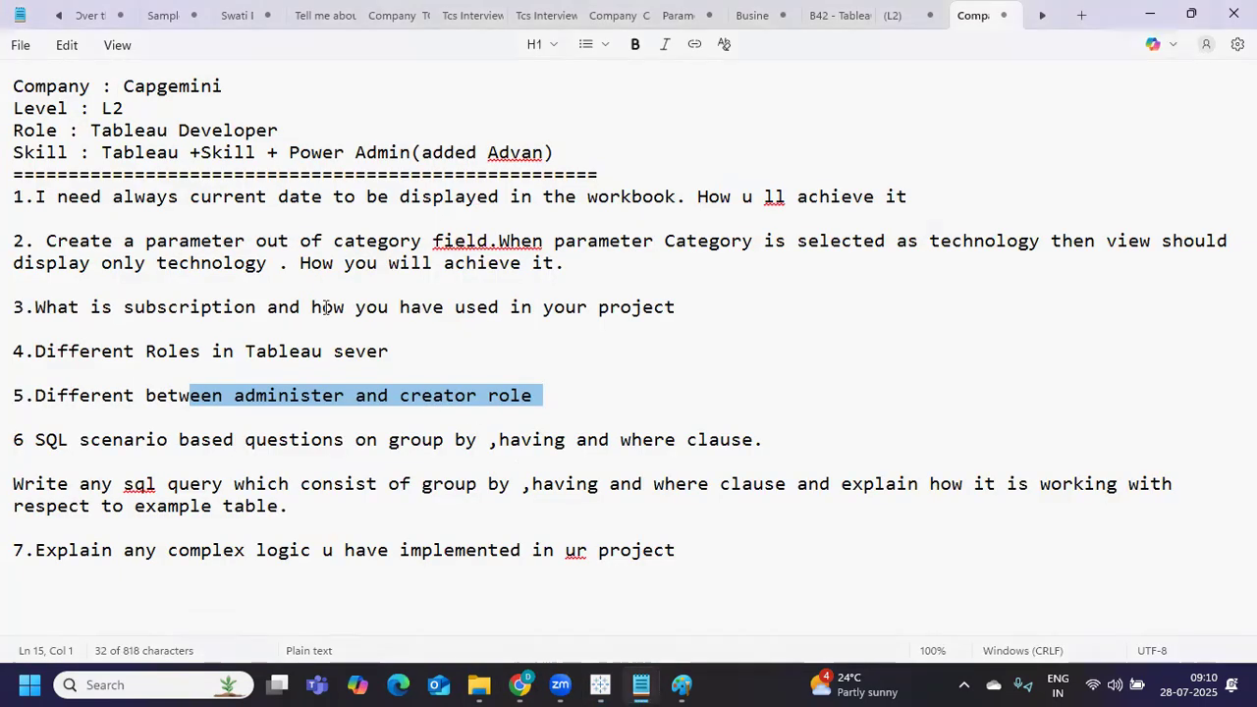
pyautogui.click(292, 247)
pyautogui.moveTo(38, 198); pyautogui.dragTo(945, 199)
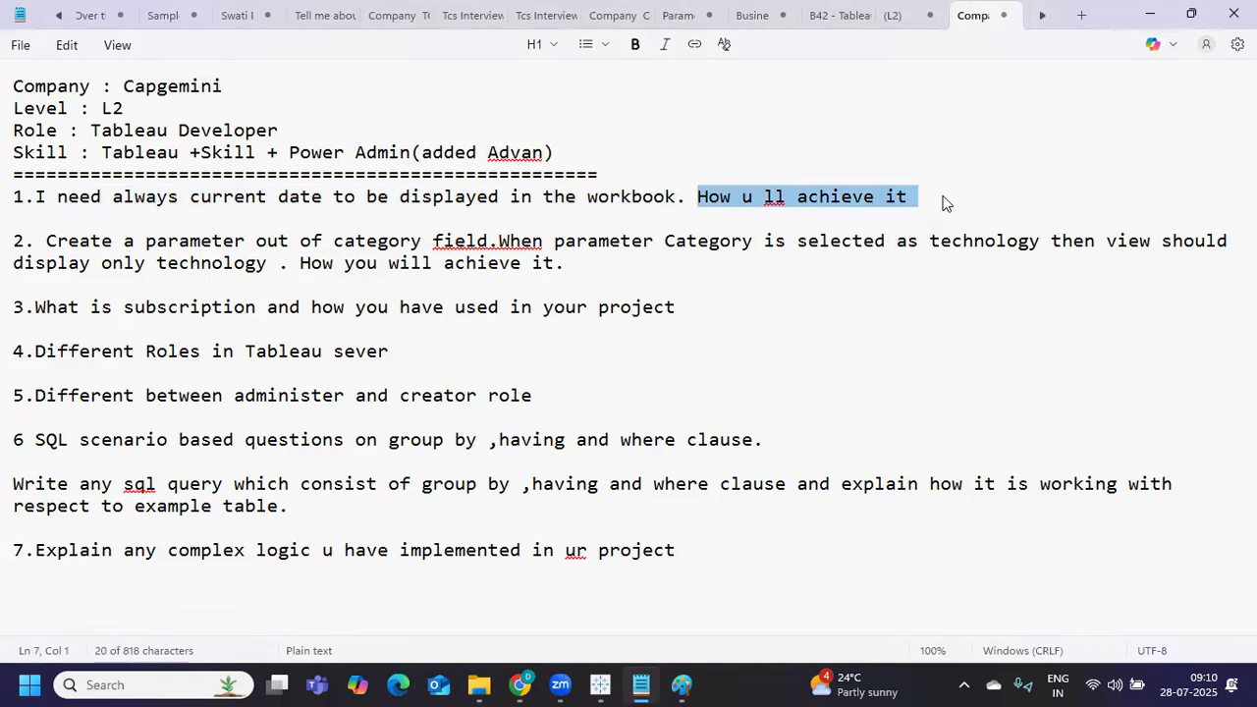
pyautogui.click(600, 685)
# Step: On a new Sheet 3 using Sample - Superstore, create a 'Current Date' calculated field = TODAY()
pyautogui.click(283, 631)
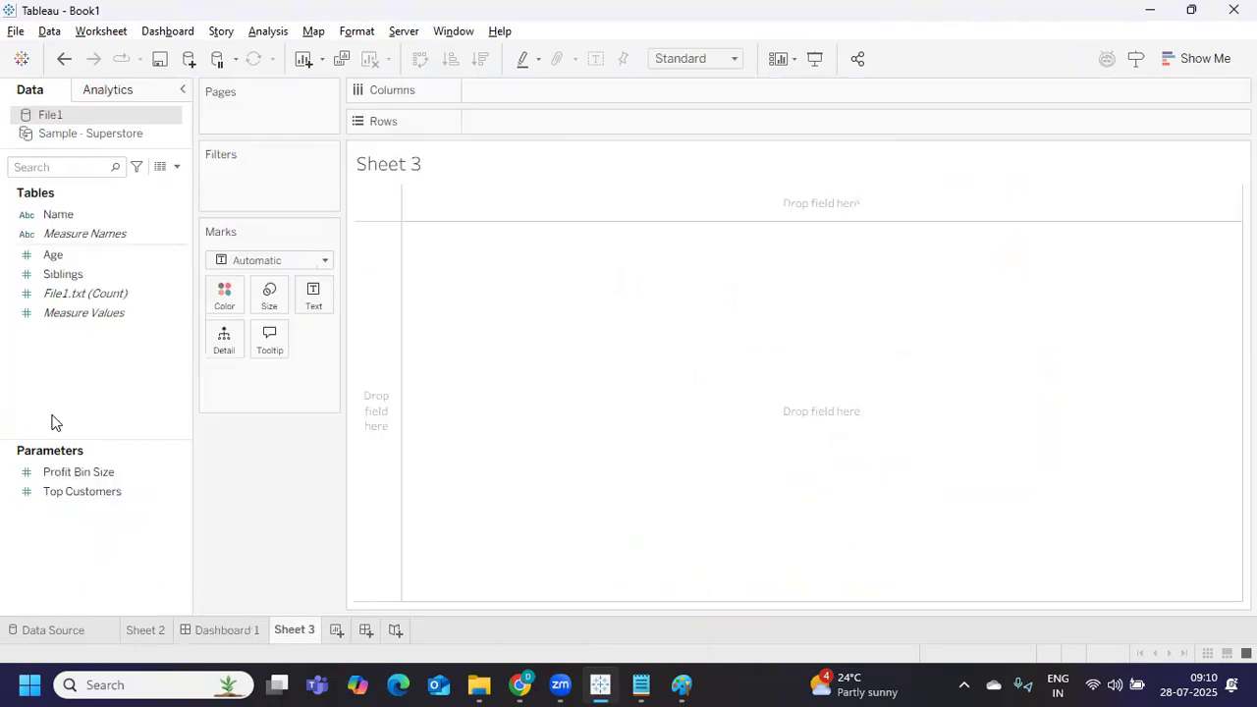
pyautogui.click(87, 132)
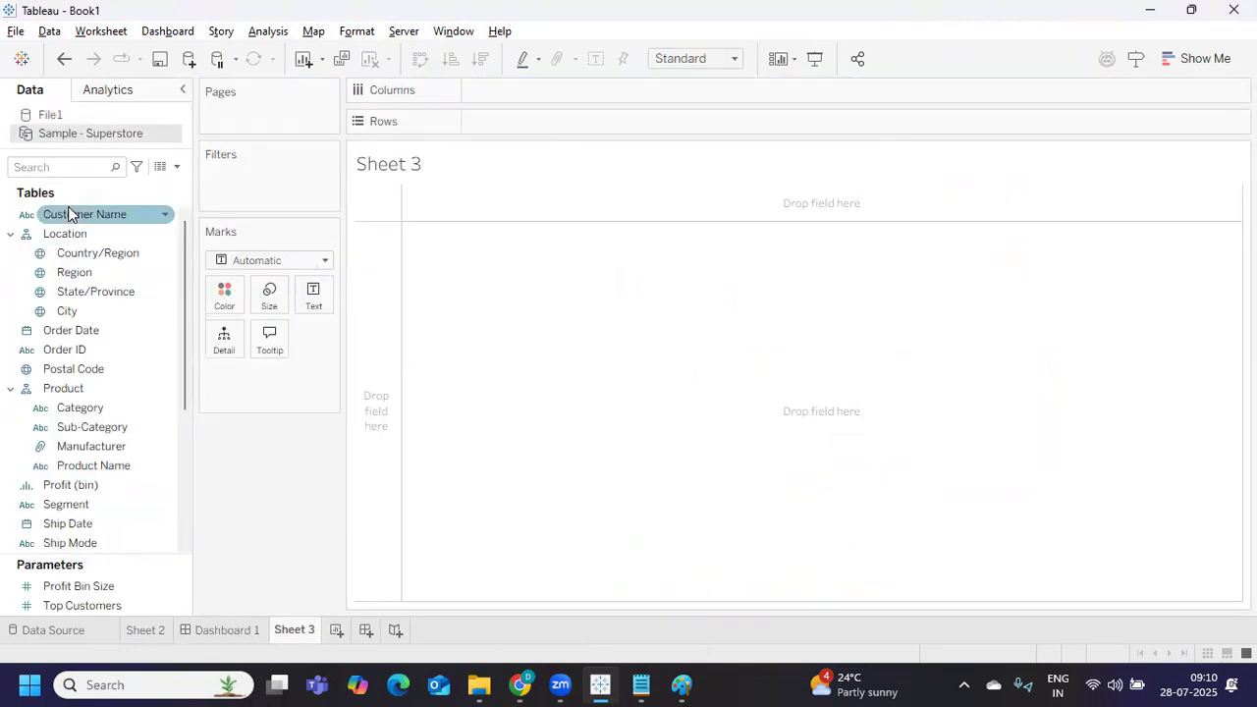
pyautogui.click(177, 167)
pyautogui.click(59, 187)
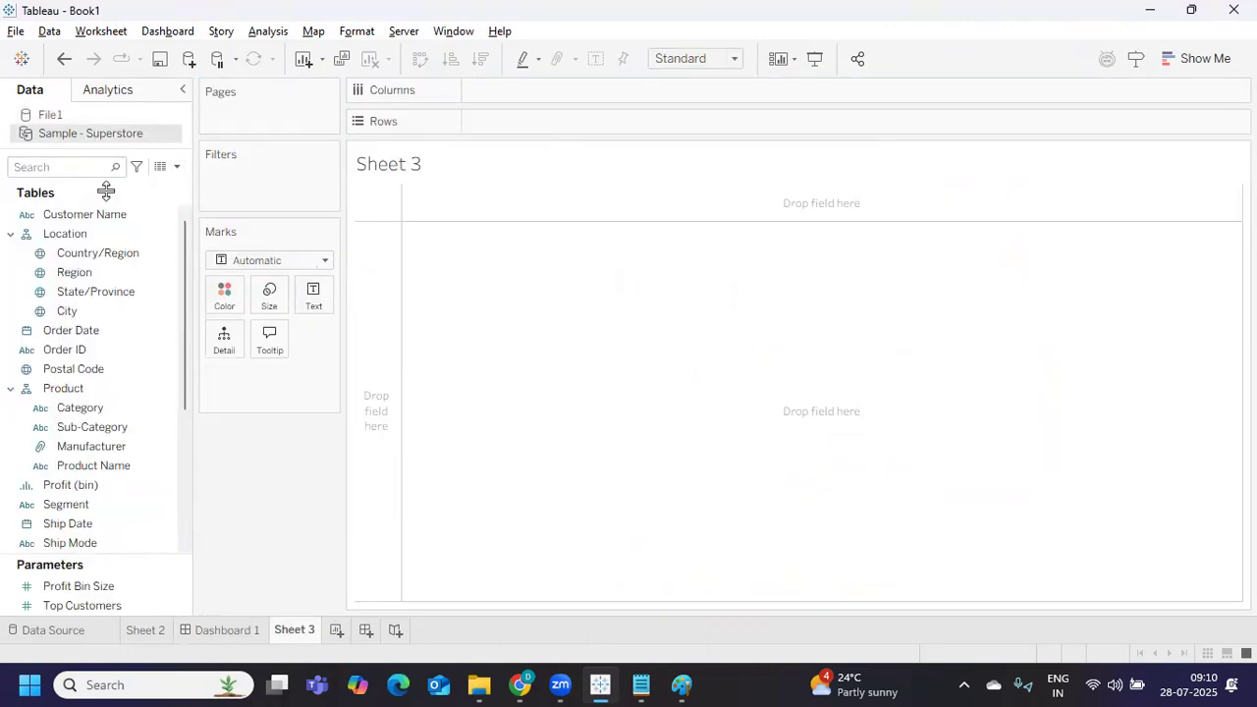
pyautogui.write('T')
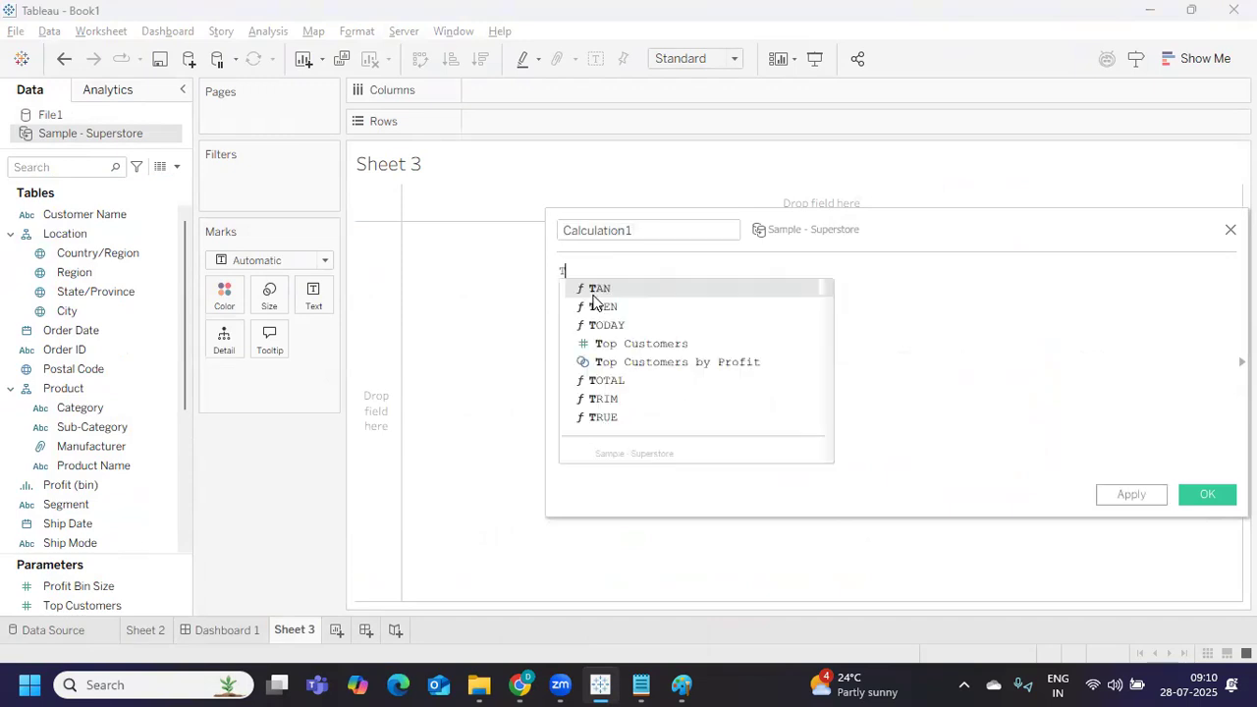
pyautogui.write('oday')
pyautogui.press('Return')
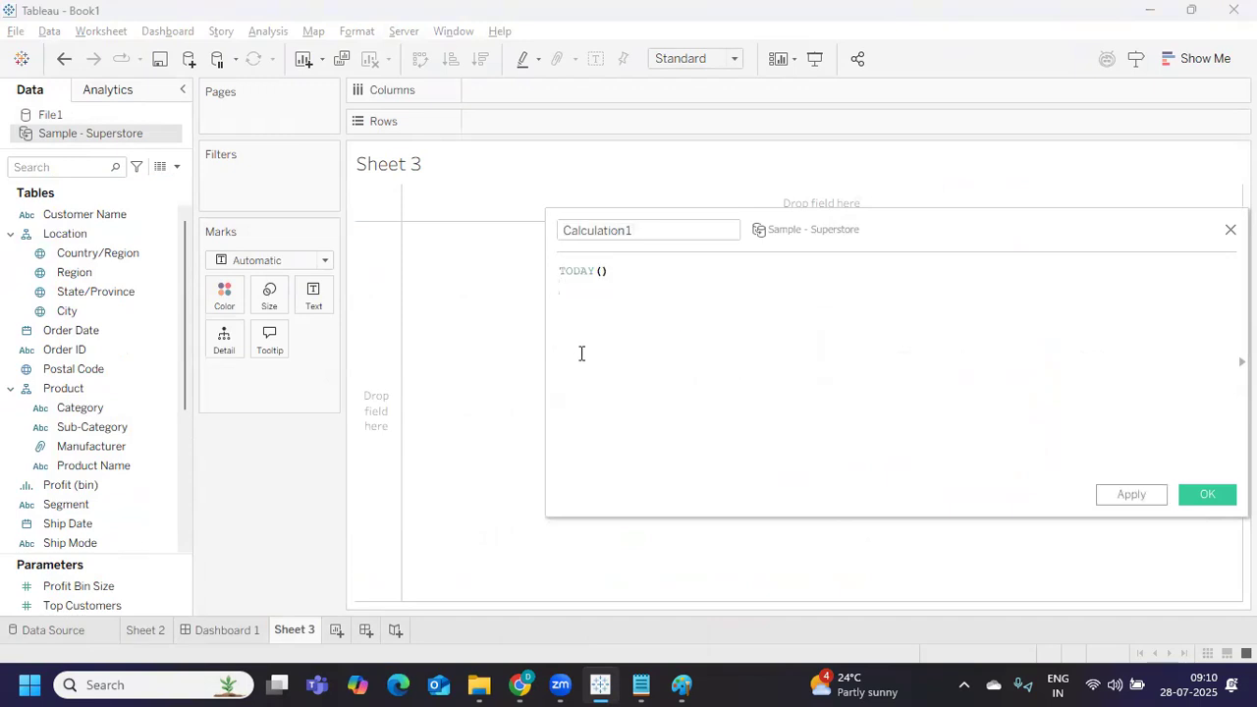
pyautogui.moveTo(667, 228); pyautogui.dragTo(504, 217)
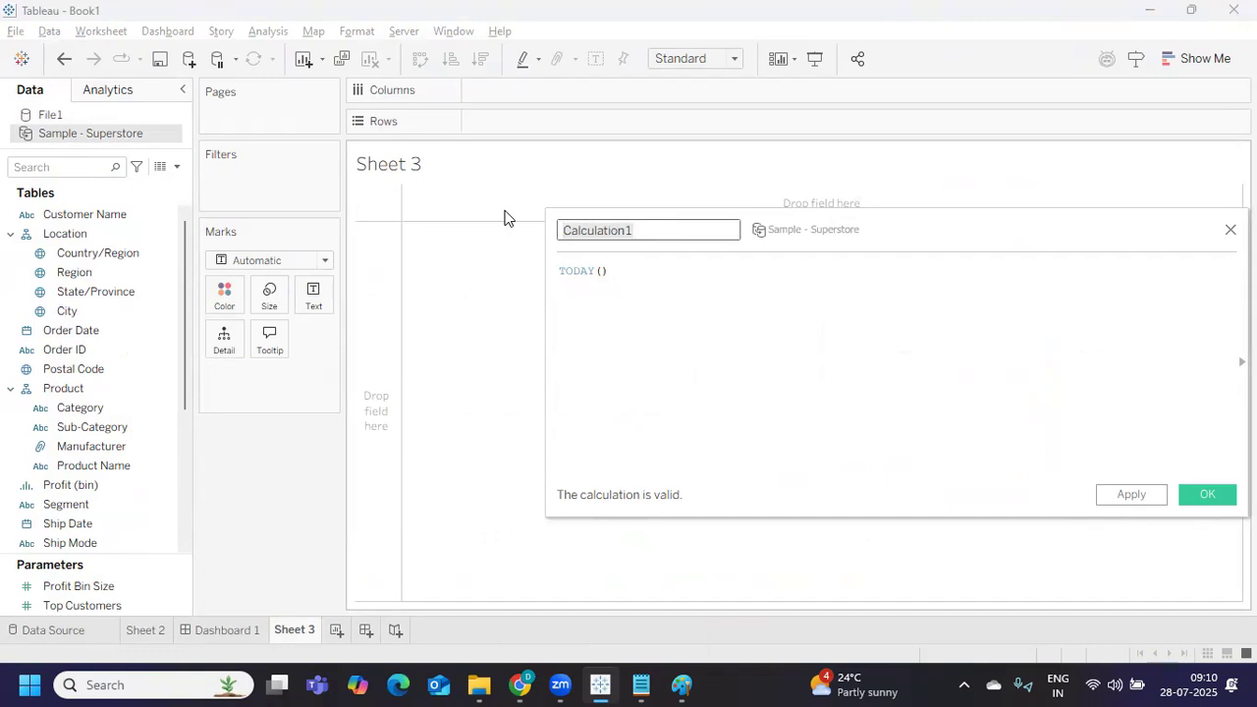
pyautogui.write('Curr')
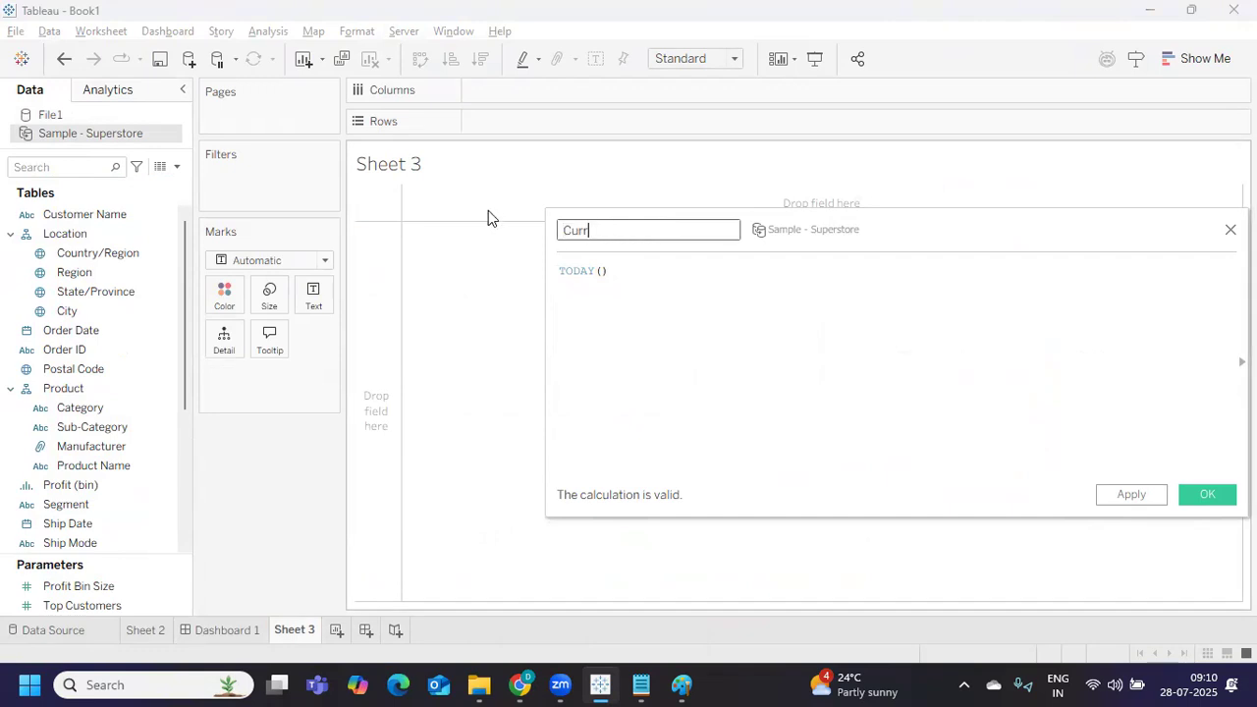
pyautogui.write('ent Date')
pyautogui.click(1117, 497)
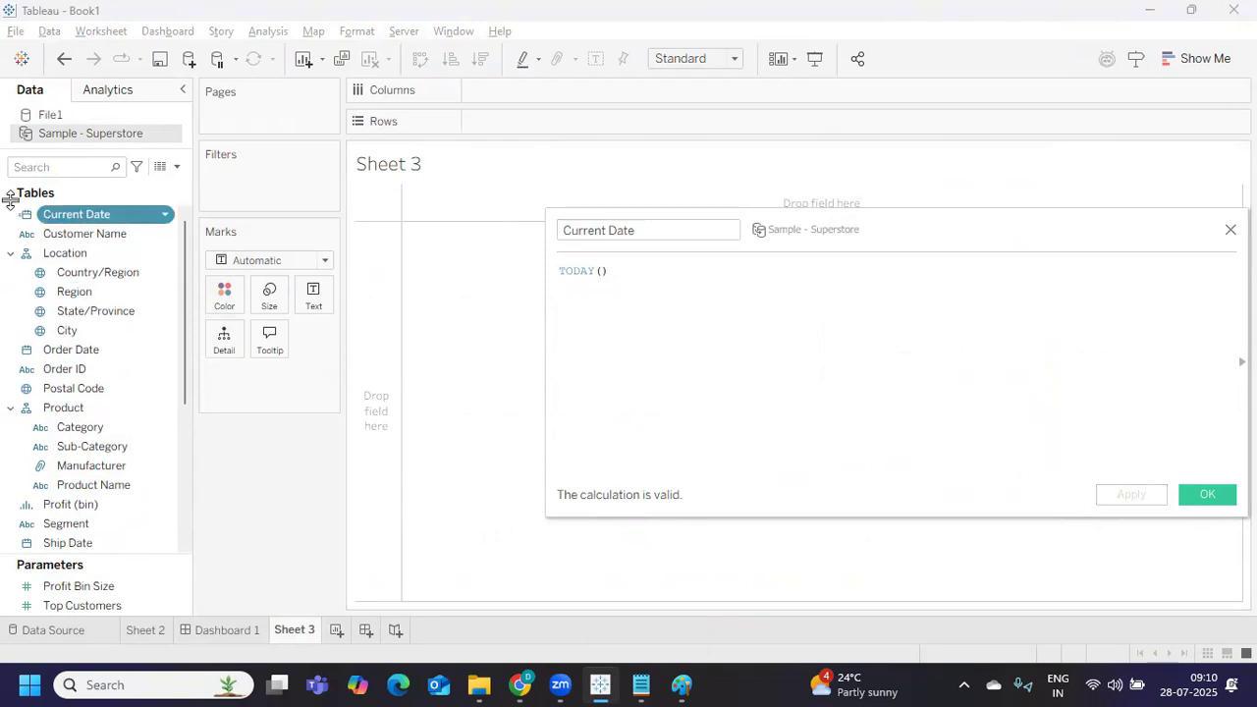
pyautogui.click(1206, 494)
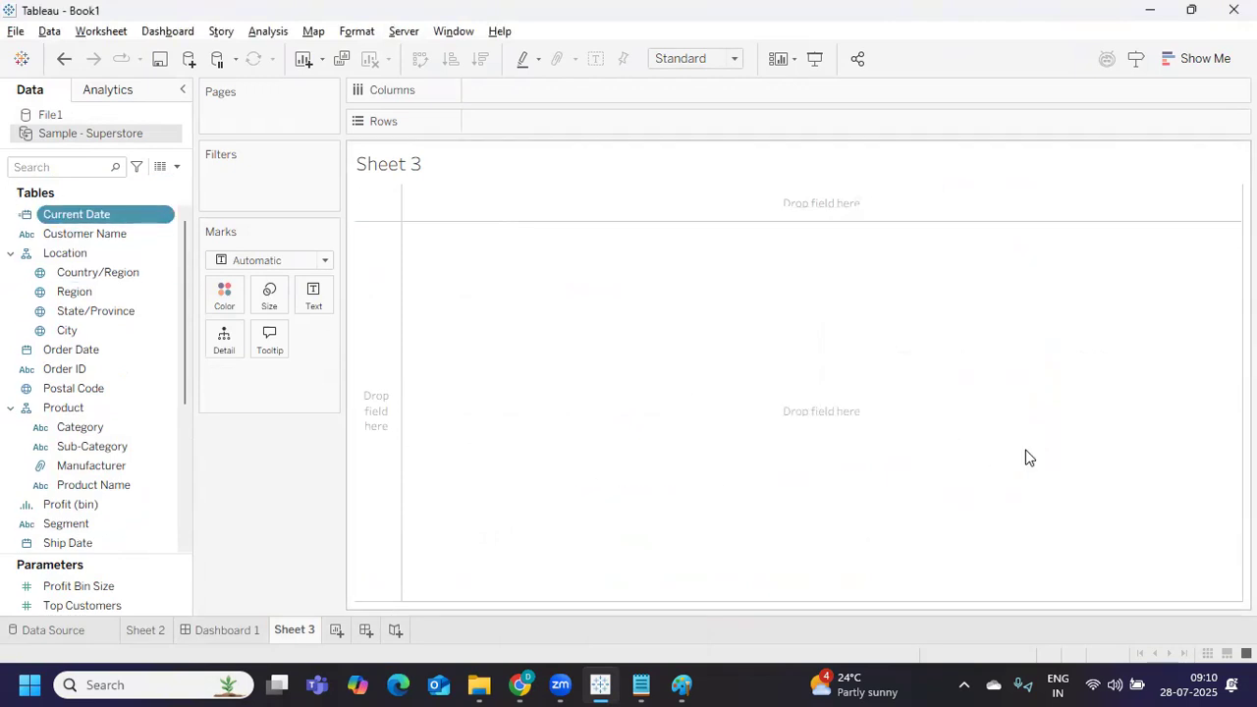
# Step: Show Current Date as text on the sheet as an Exact Date, reading 28-07-2025
pyautogui.moveTo(50, 213); pyautogui.dragTo(315, 297)
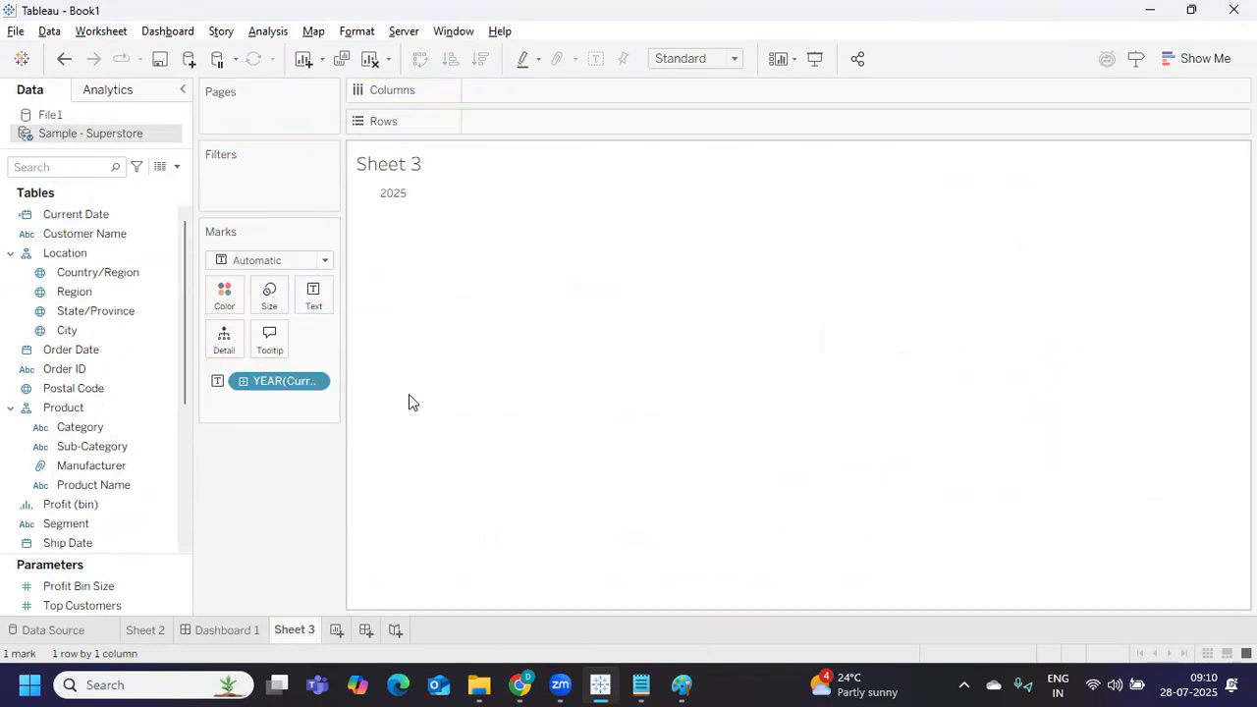
pyautogui.click(315, 383)
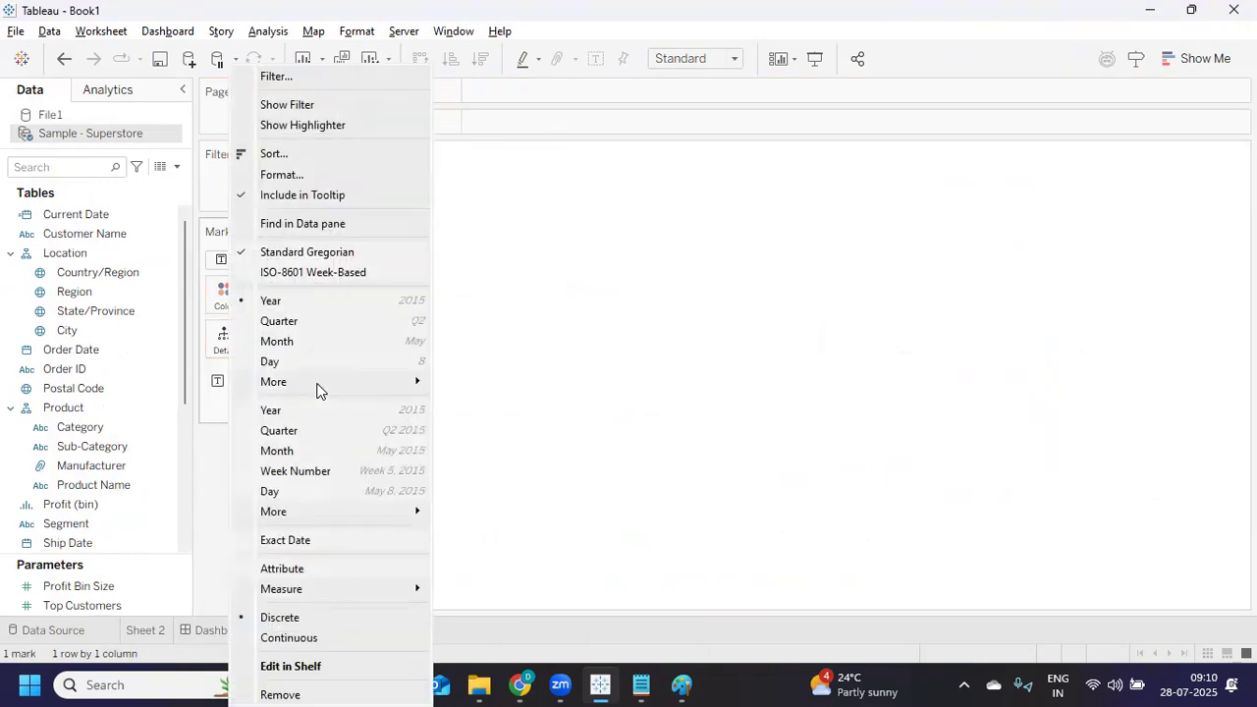
pyautogui.click(297, 542)
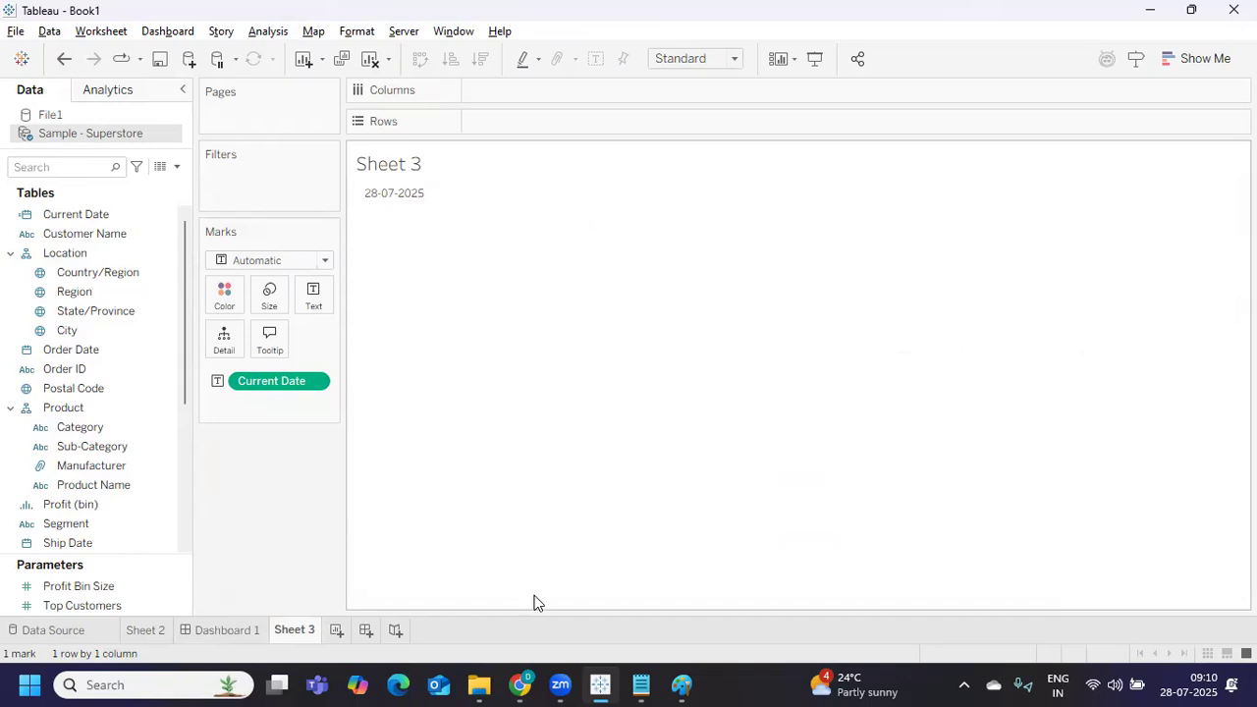
# Step: Read question 2 in Notepad, highlighting the Category parameter and Technology selection phrases
pyautogui.click(638, 684)
pyautogui.click(332, 262)
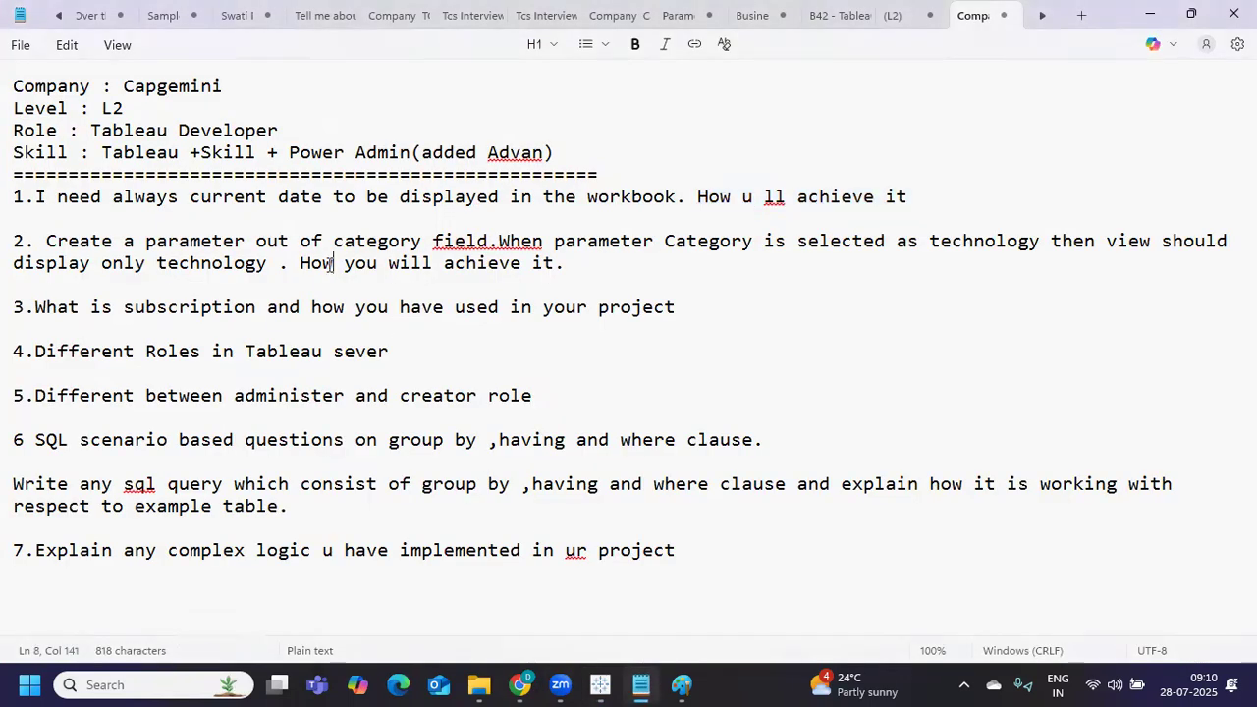
pyautogui.moveTo(57, 241); pyautogui.dragTo(406, 247)
pyautogui.click(442, 242)
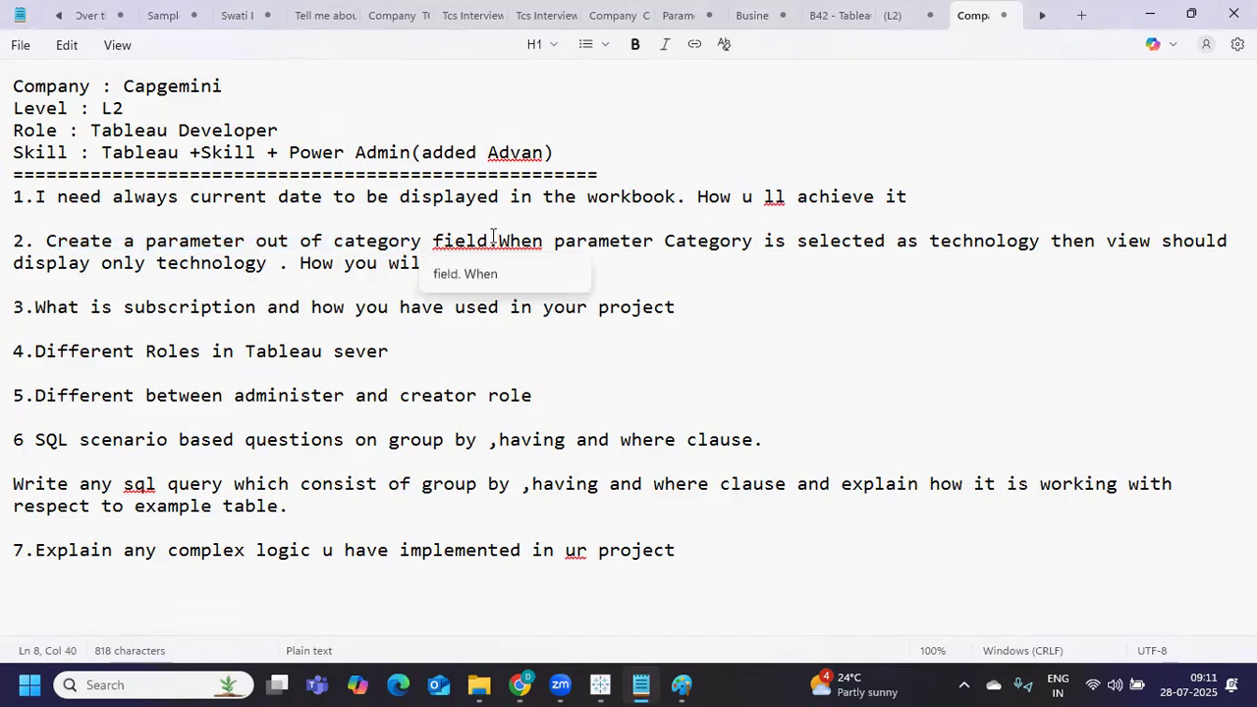
pyautogui.moveTo(489, 241); pyautogui.dragTo(743, 243)
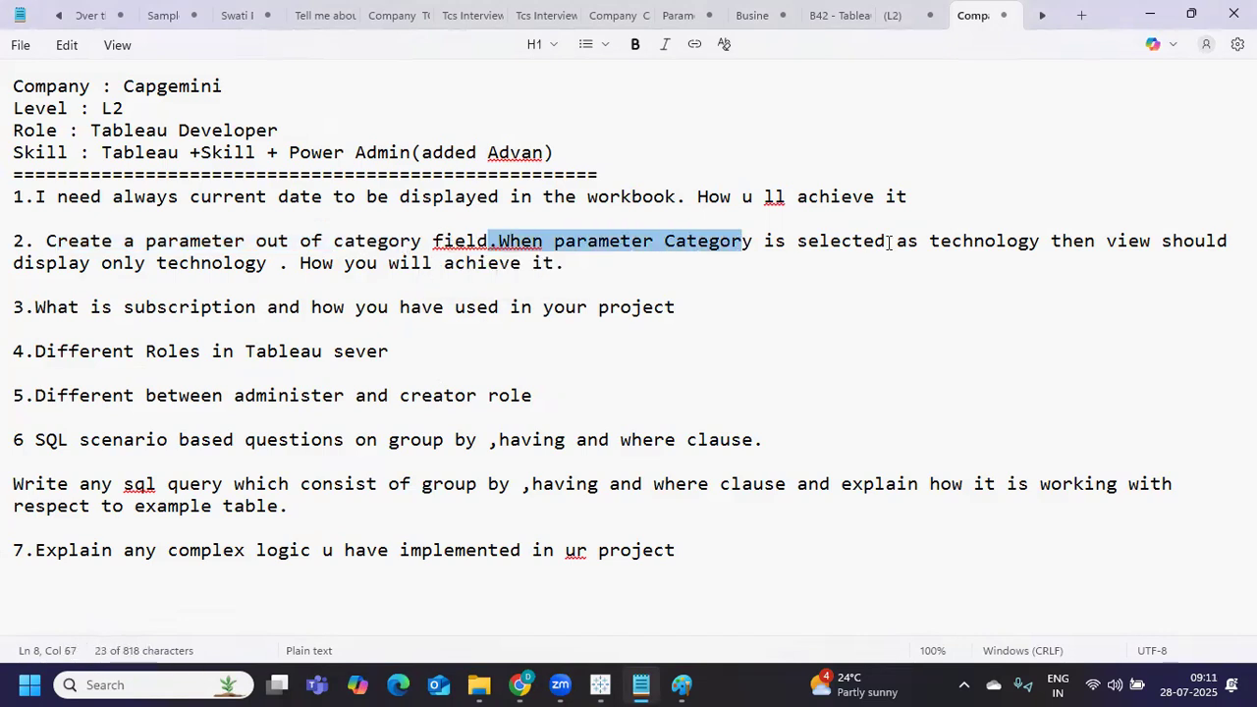
pyautogui.moveTo(895, 242); pyautogui.dragTo(1056, 253)
pyautogui.click(1053, 241)
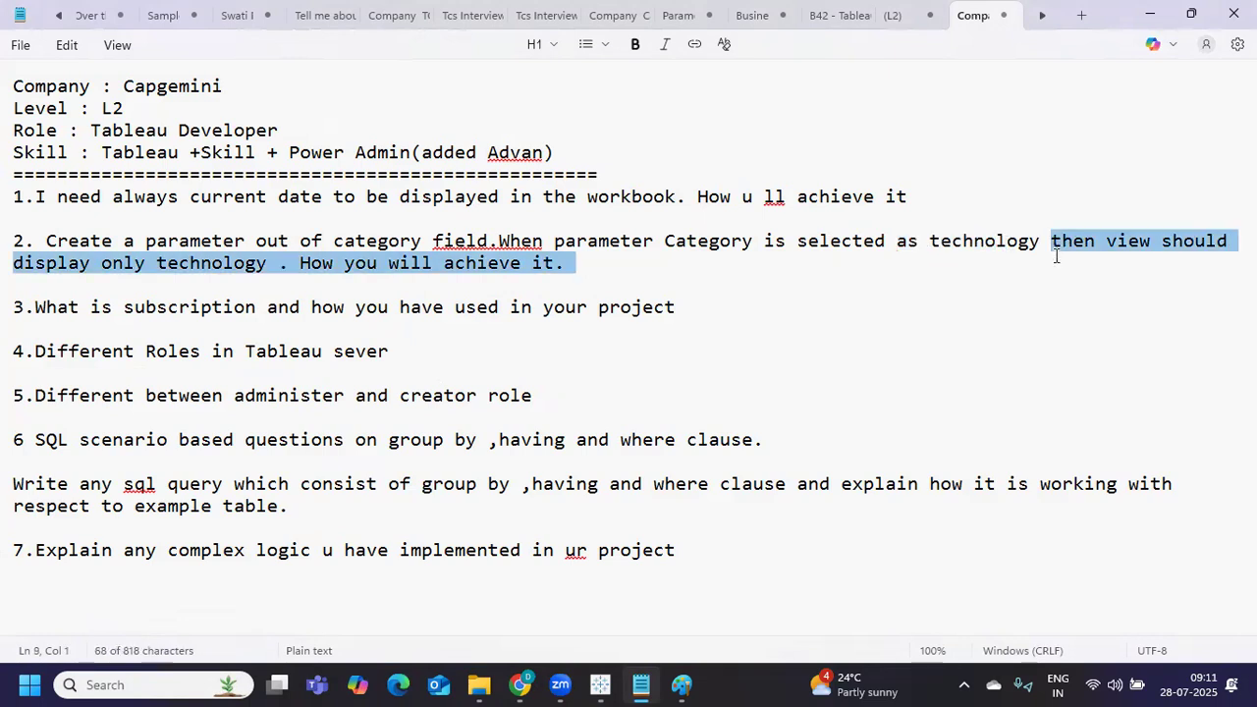
pyautogui.moveTo(24, 269); pyautogui.dragTo(566, 293)
pyautogui.click(46, 240)
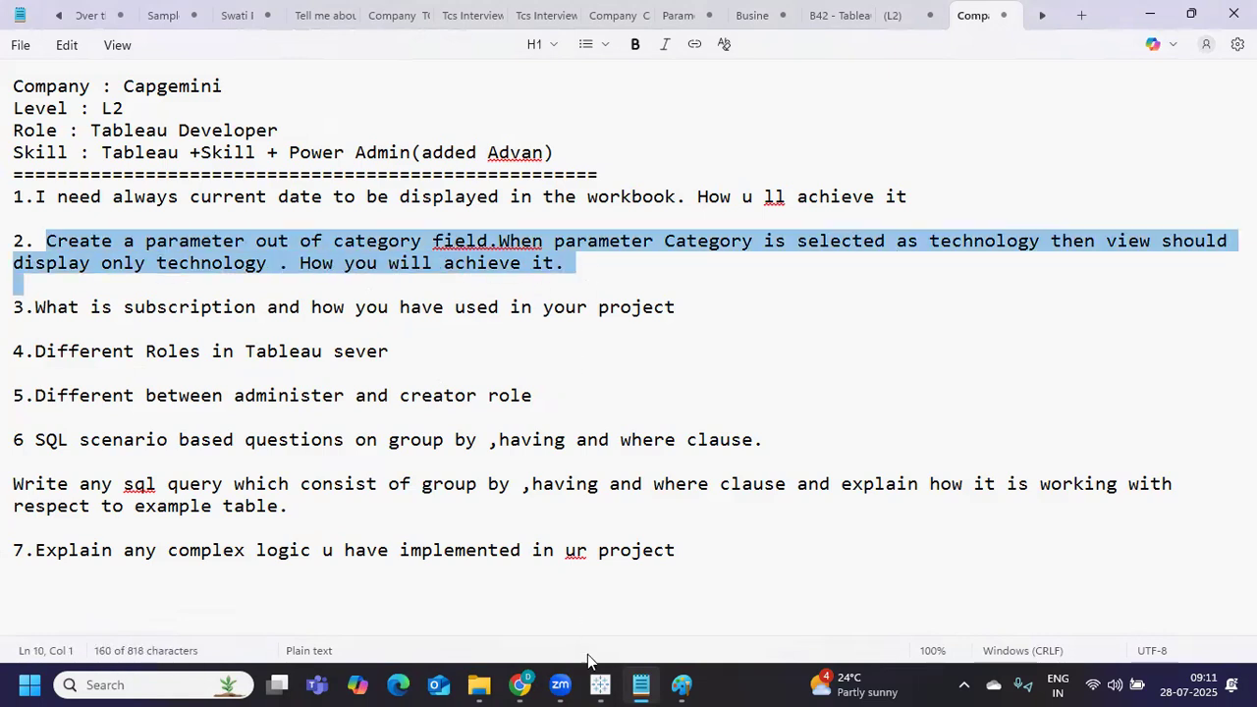
# Step: Check Tableau, recheck the start of question 2, then return to Tableau
pyautogui.moveTo(594, 684)
pyautogui.click(585, 587)
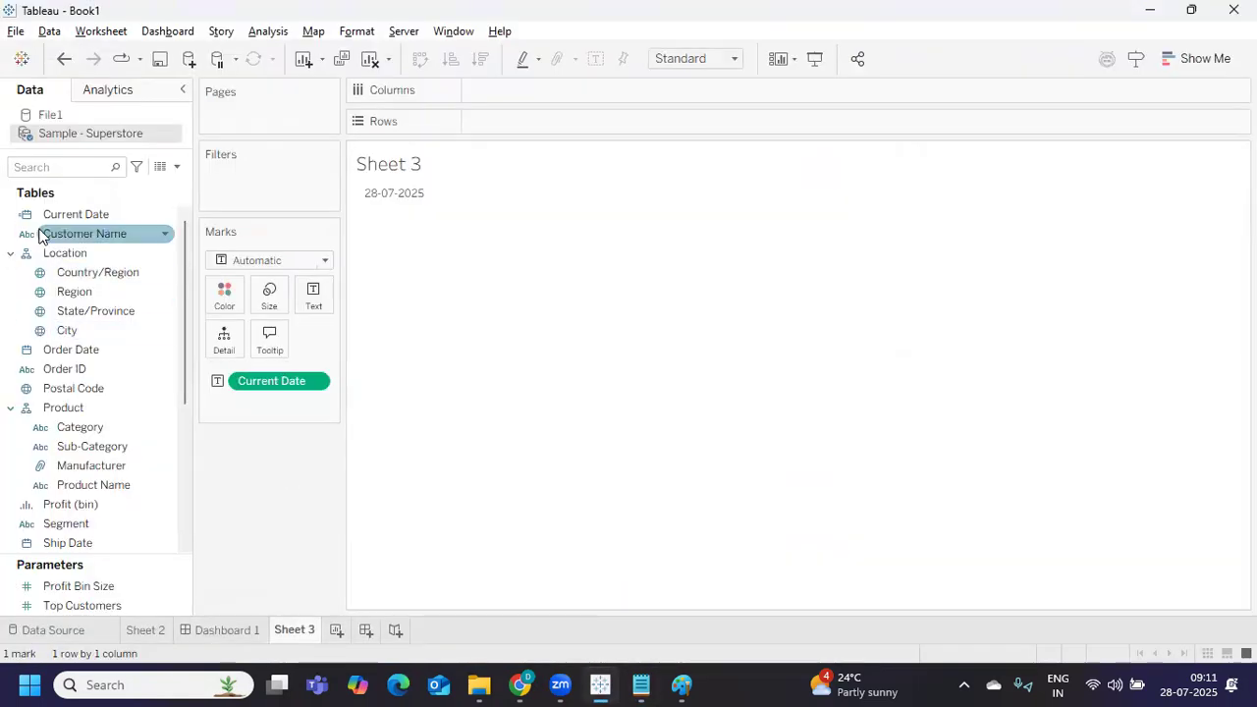
pyautogui.hotkey('alt', 'Tab')
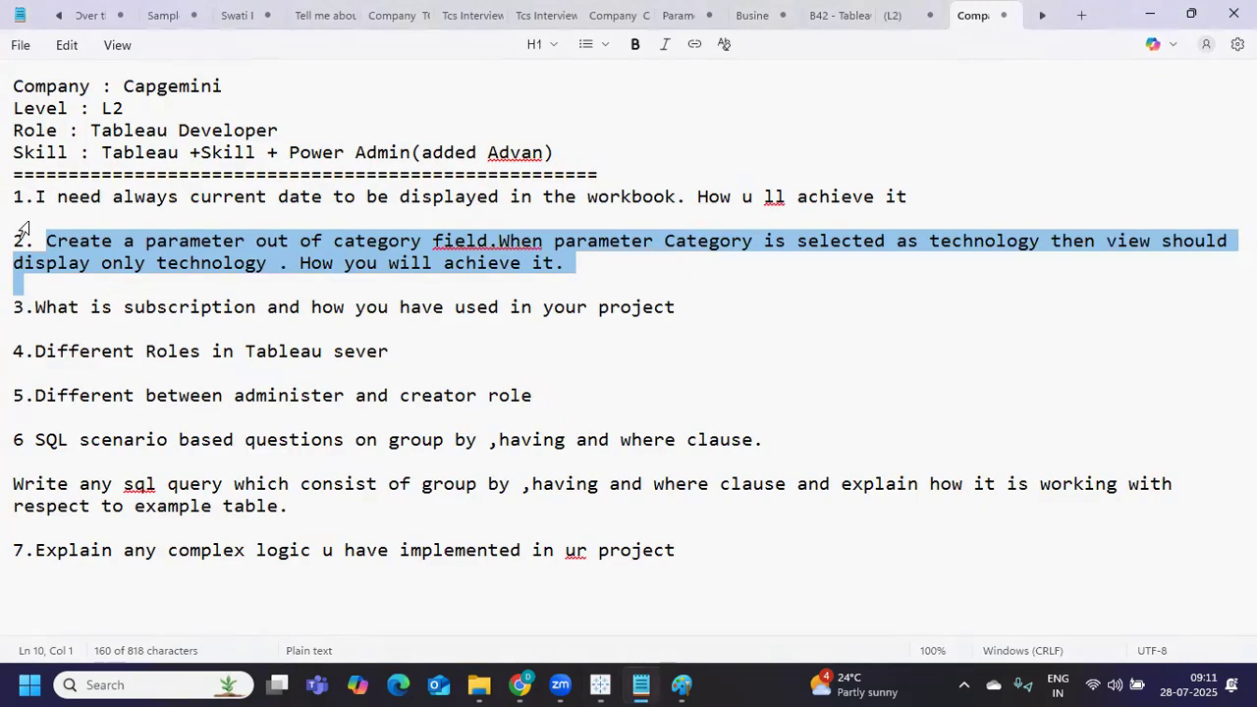
pyautogui.moveTo(46, 236); pyautogui.dragTo(413, 239)
pyautogui.hotkey('alt', 'Tab')
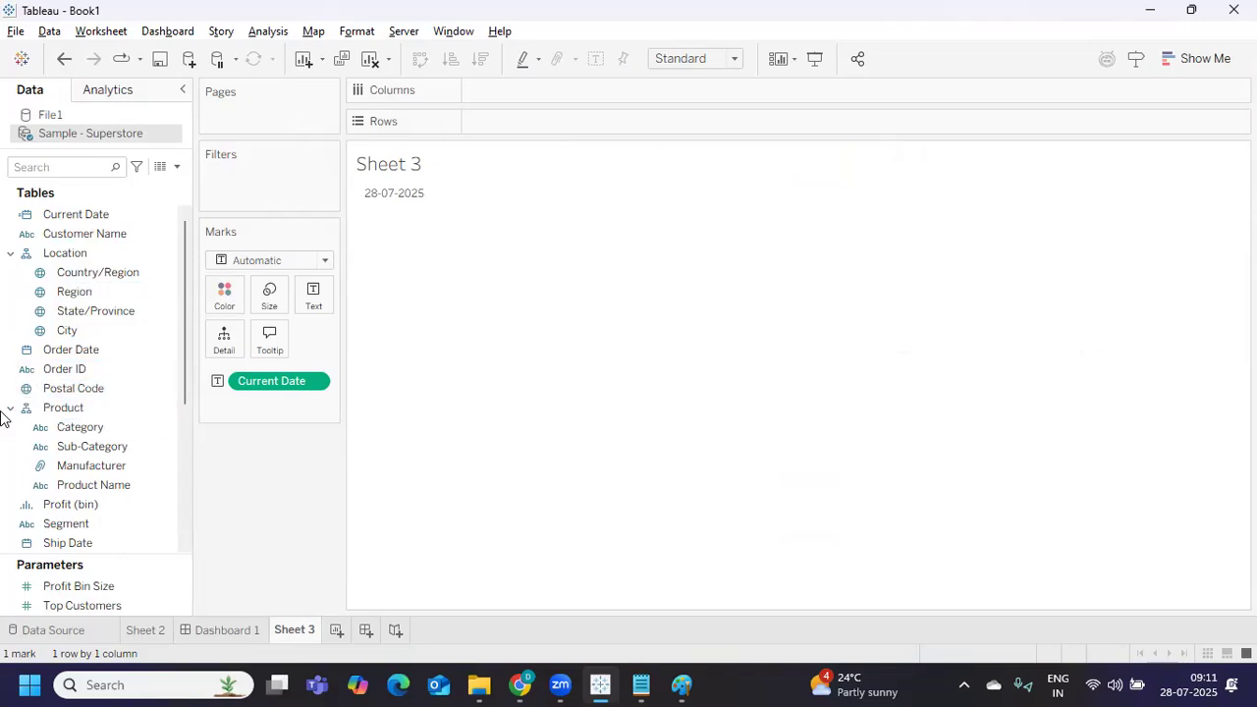
# Step: Create a Category Parameter from the Category field
pyautogui.rightClick(165, 430)
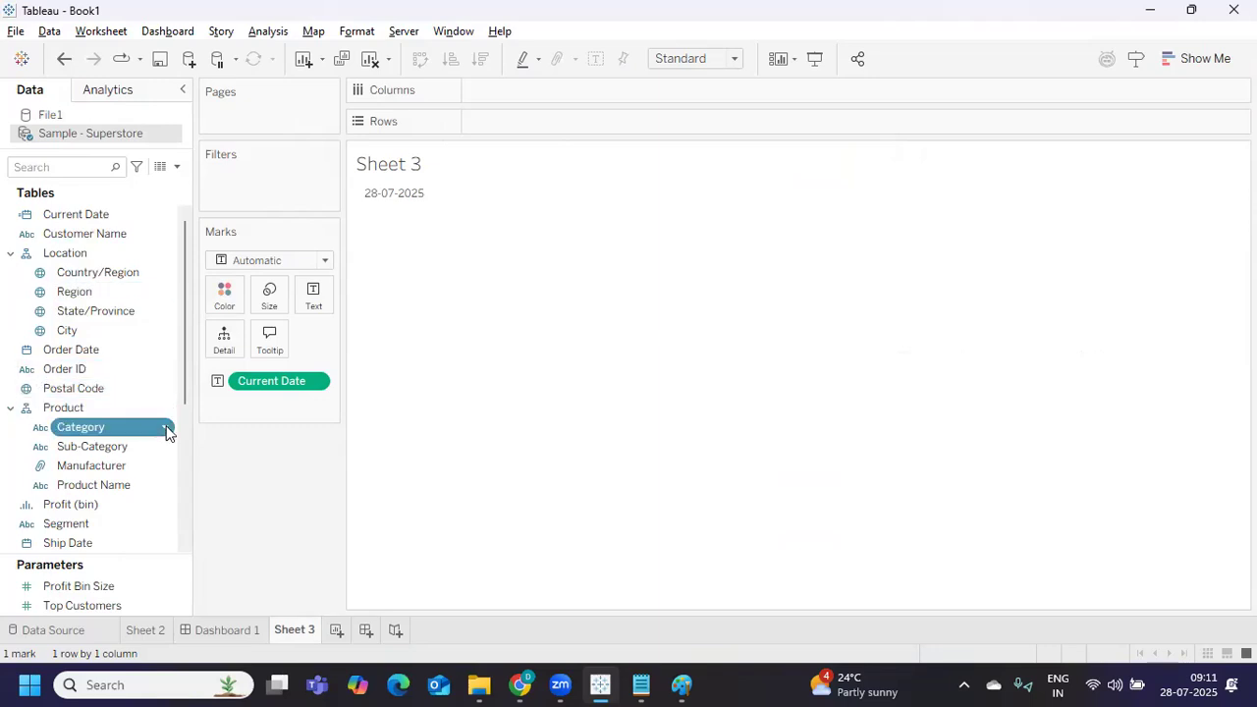
pyautogui.moveTo(267, 169)
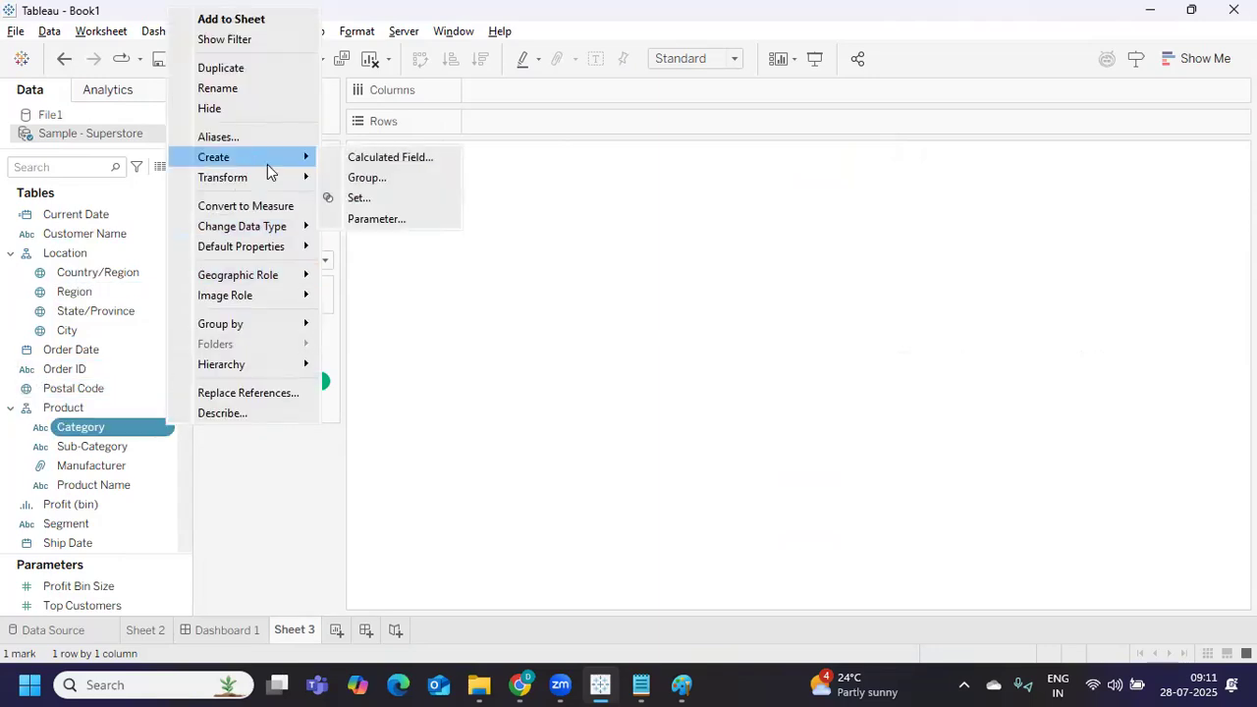
pyautogui.click(366, 217)
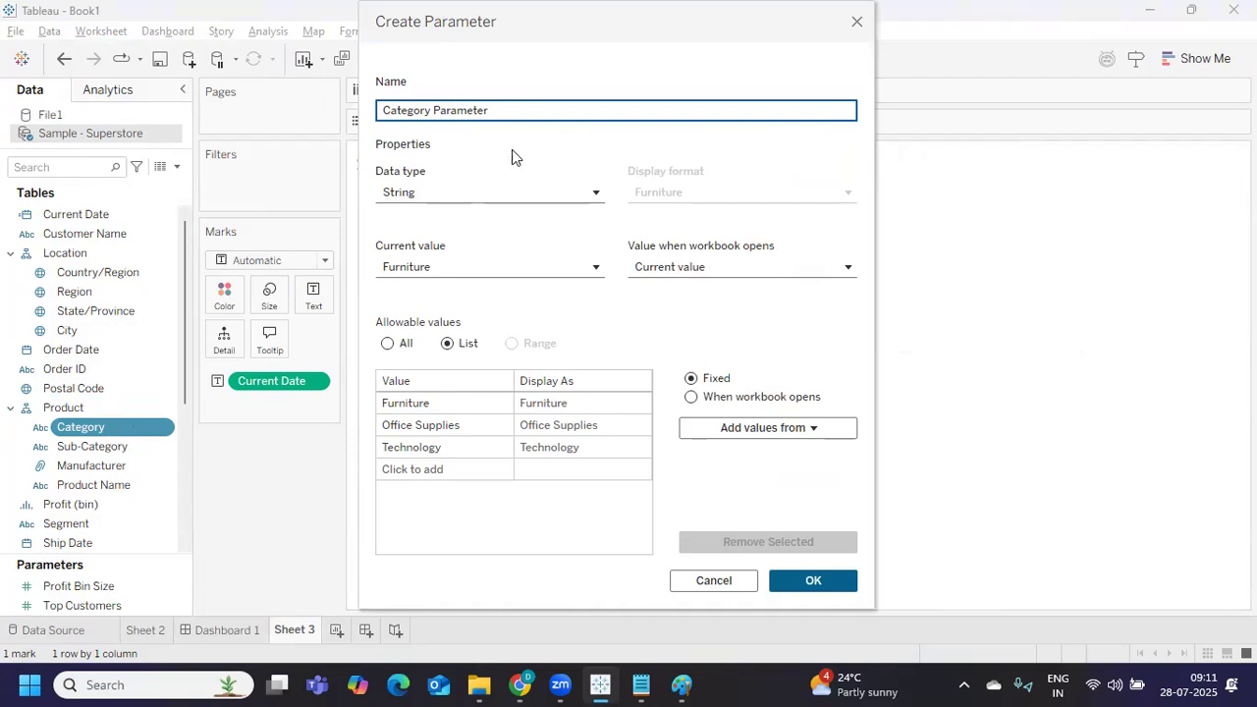
pyautogui.moveTo(508, 110); pyautogui.dragTo(386, 110)
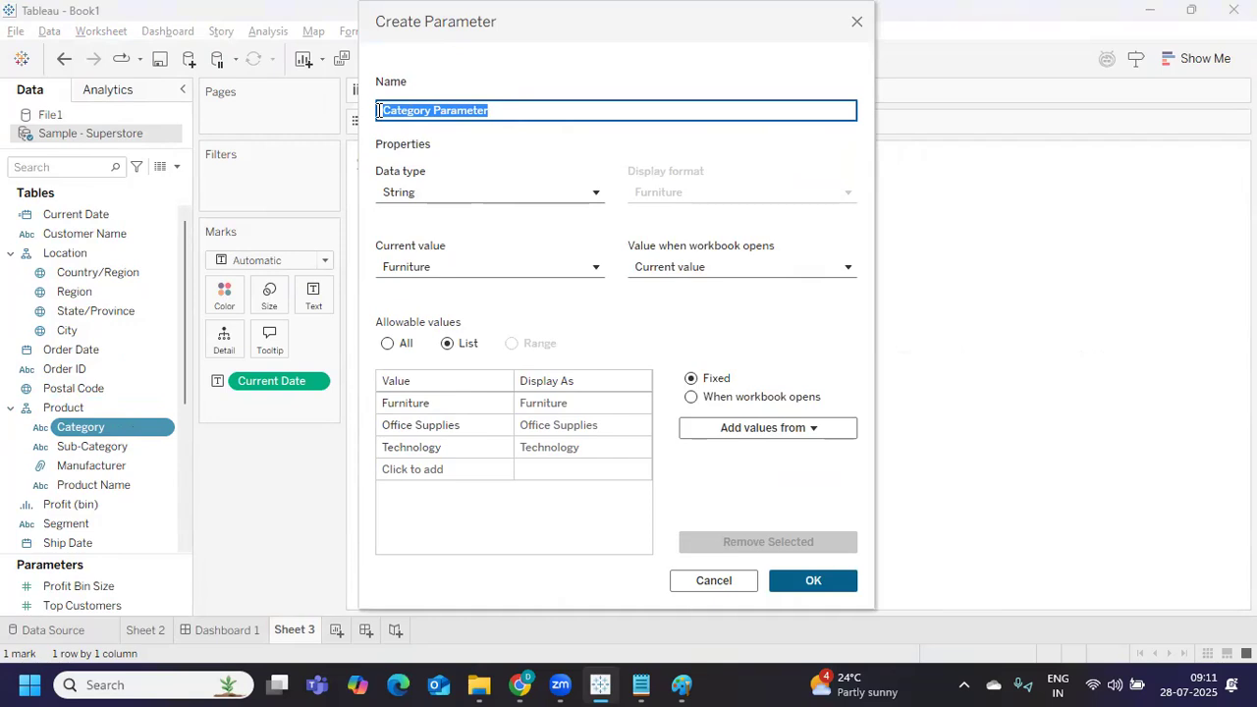
pyautogui.click(813, 580)
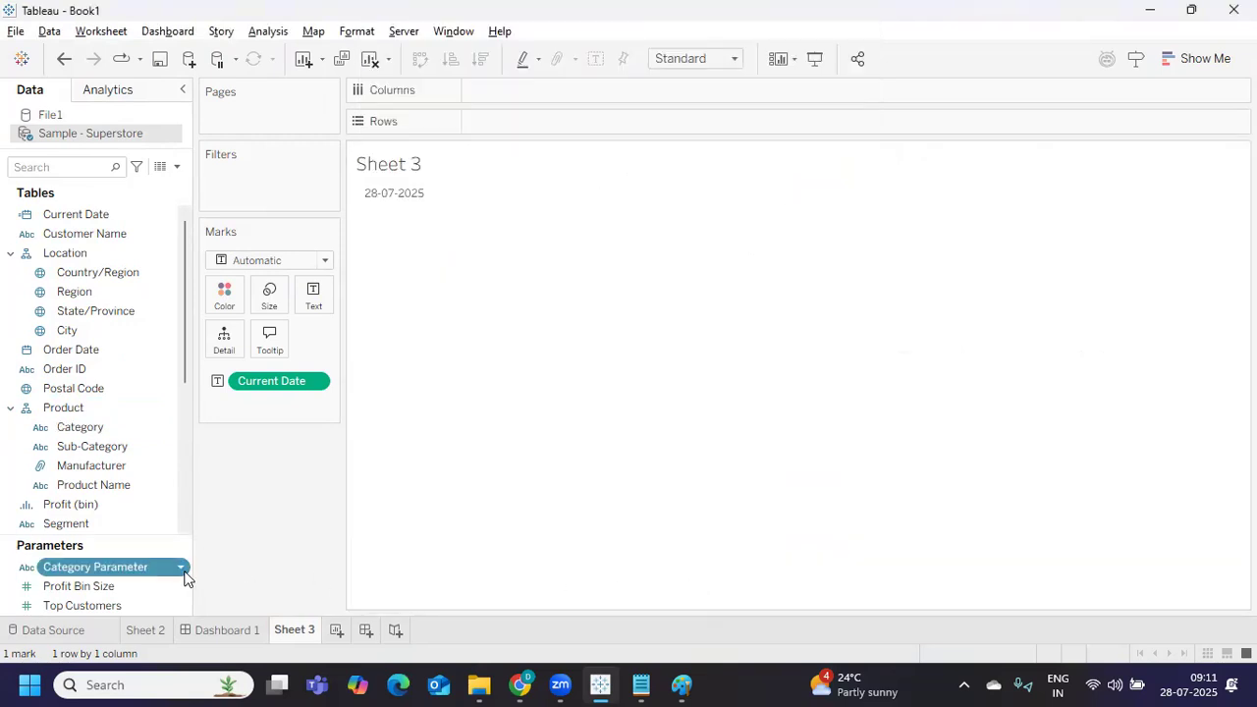
# Step: Show the Category Parameter control and set it to Technology
pyautogui.click(183, 569)
pyautogui.click(231, 239)
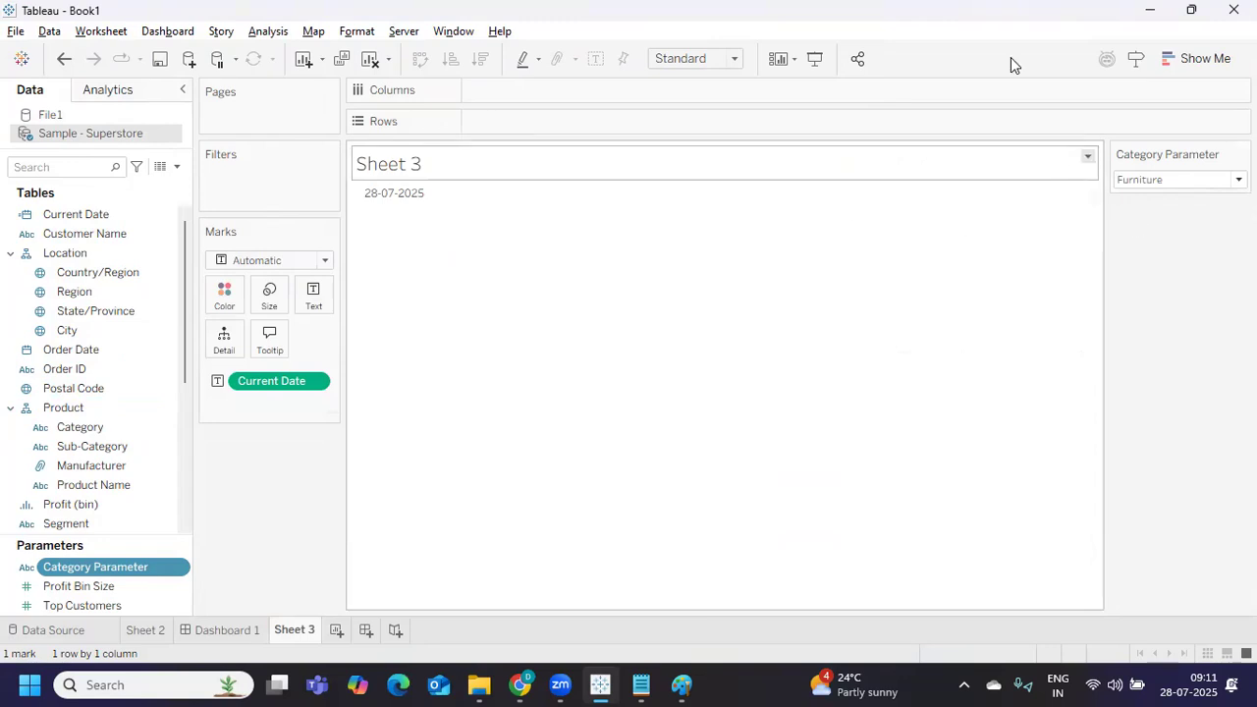
pyautogui.click(1158, 181)
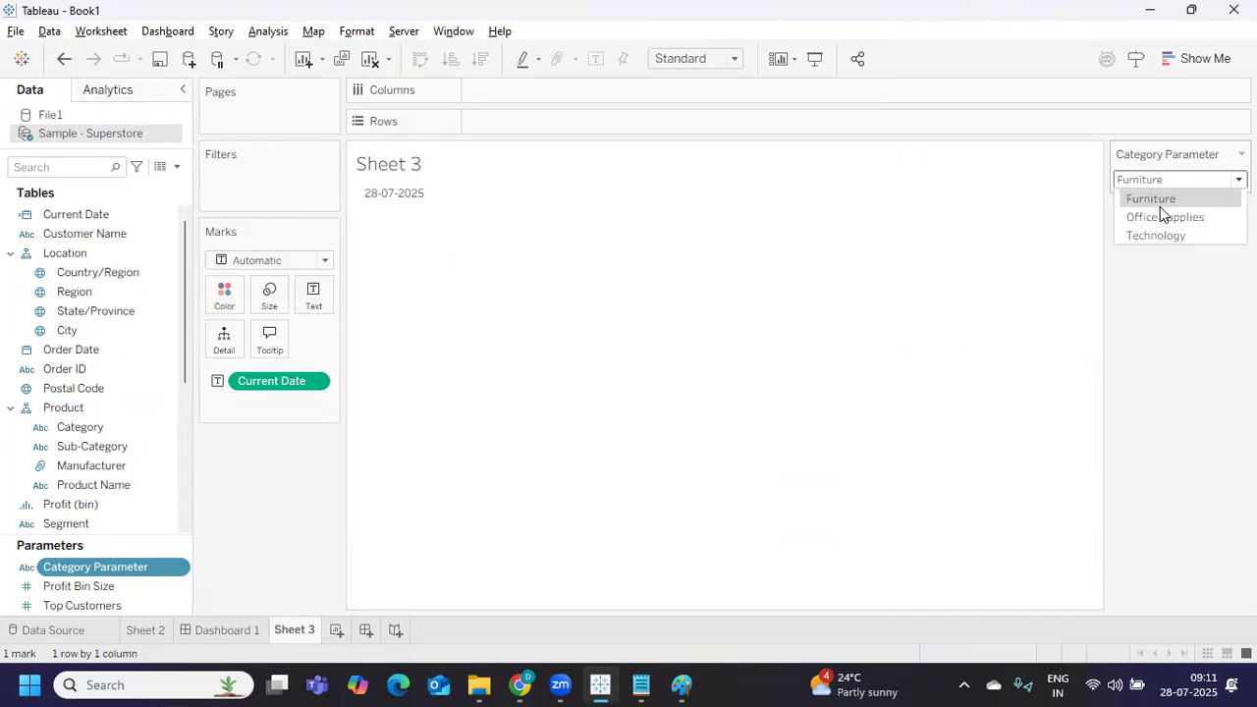
pyautogui.click(1165, 235)
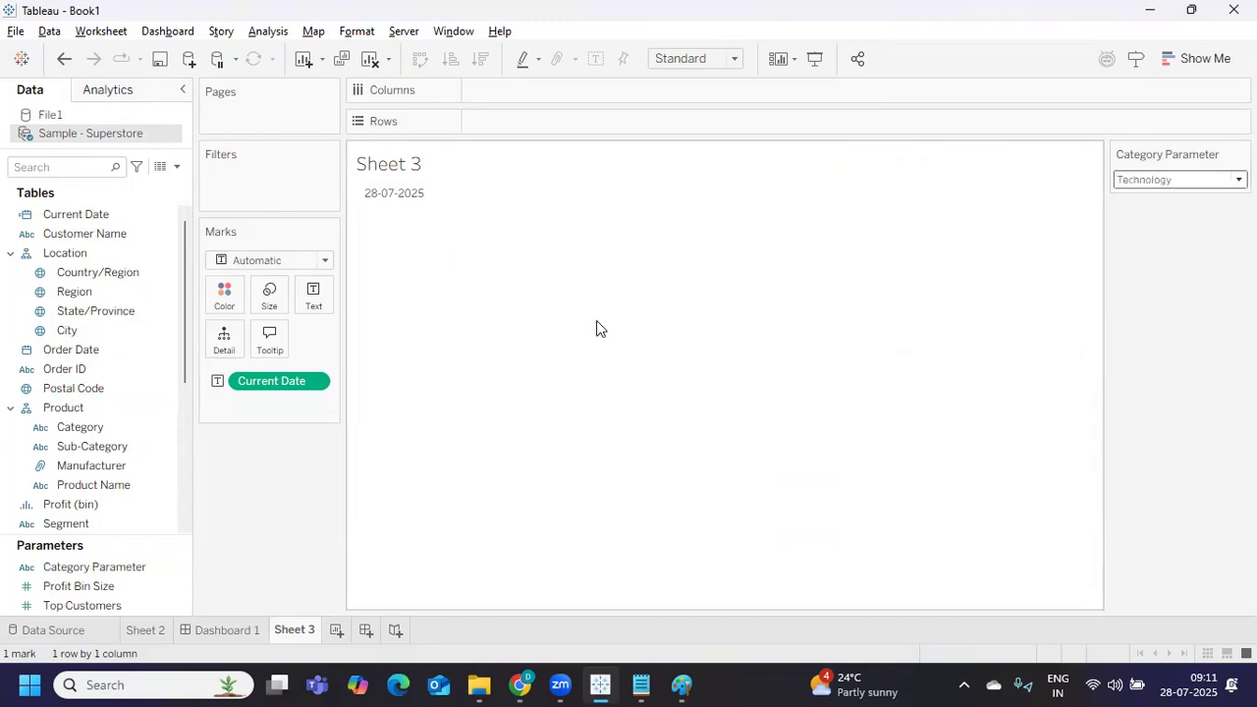
# Step: Replace Current Date with Category on Rows, drilled down to Sub-Category
pyautogui.moveTo(267, 381); pyautogui.dragTo(252, 444)
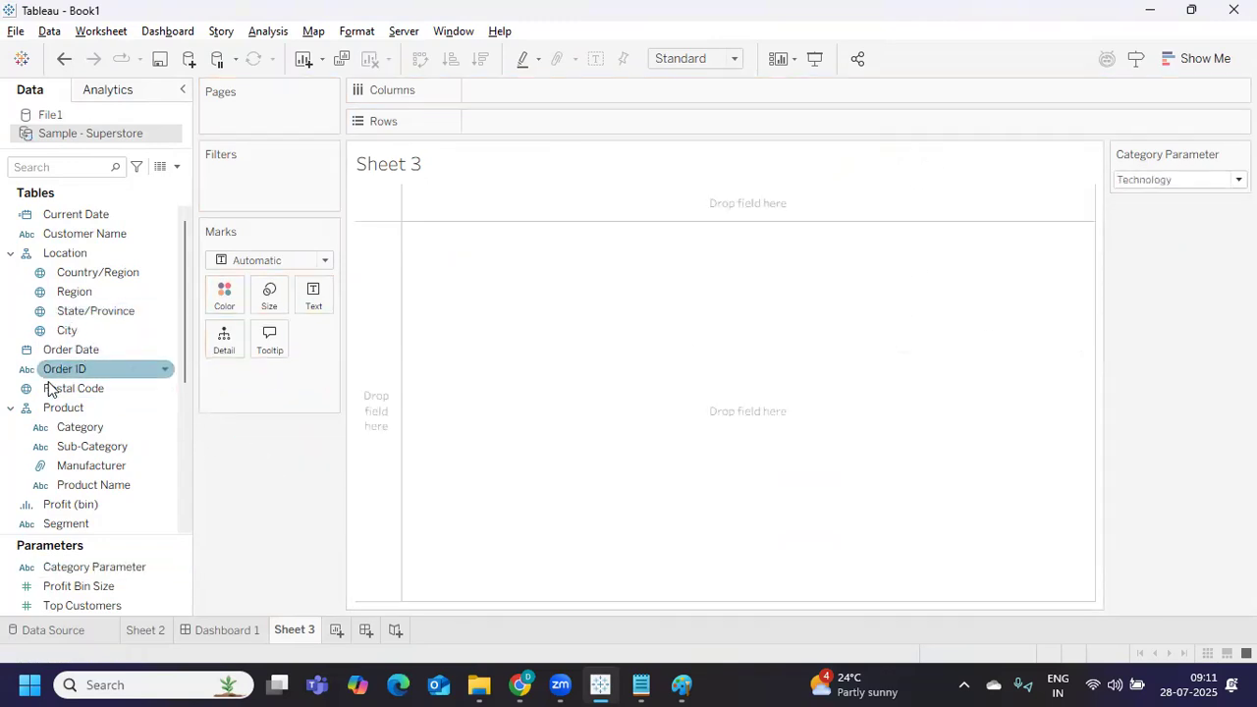
pyautogui.moveTo(61, 426); pyautogui.dragTo(575, 128)
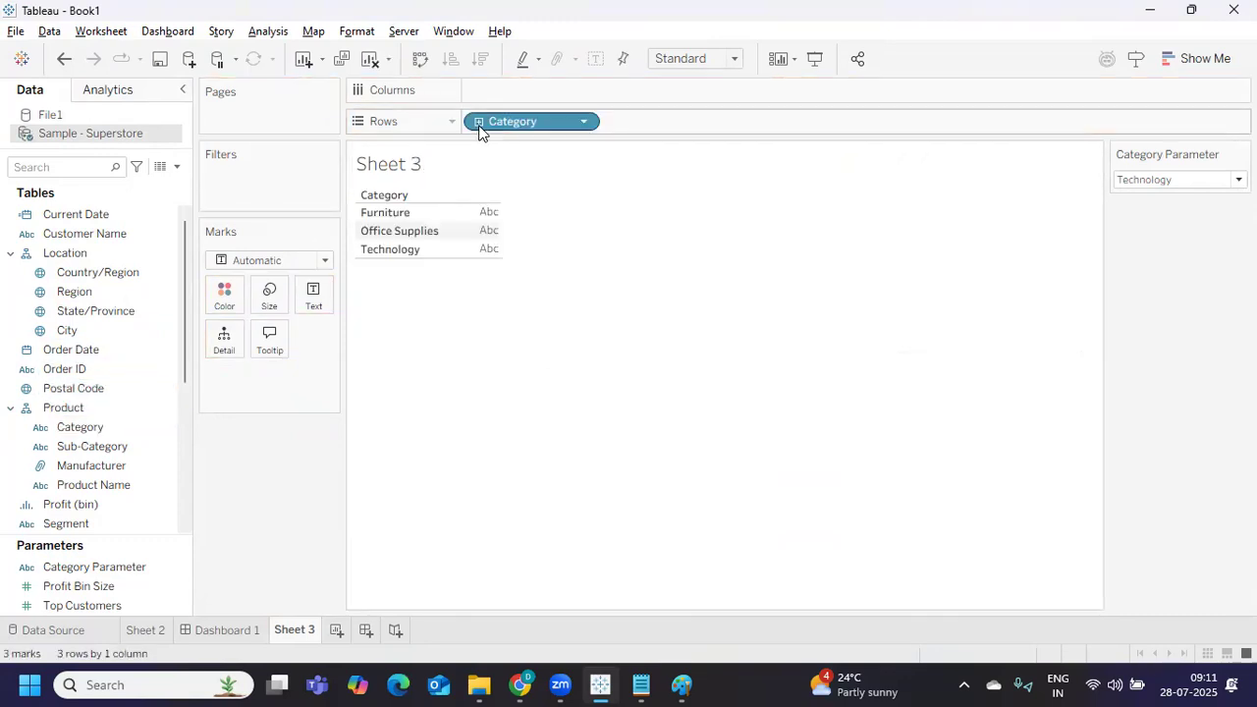
pyautogui.click(479, 122)
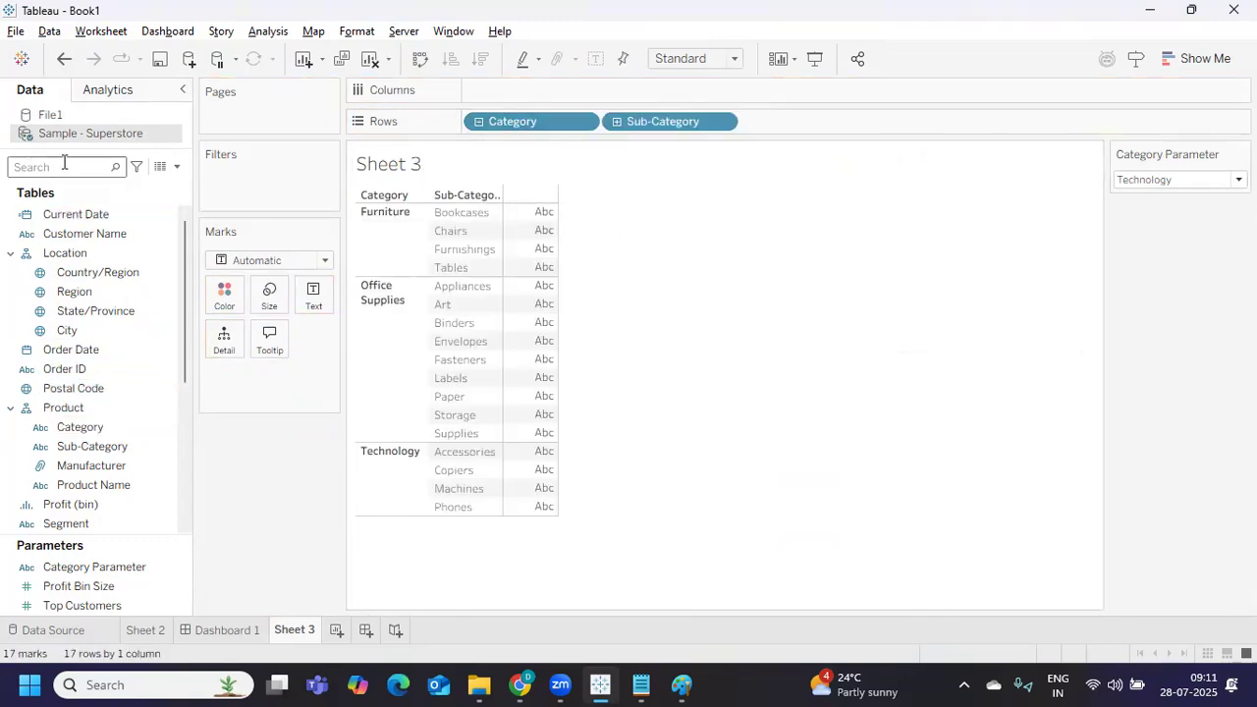
# Step: Create a calculated field 'PCategory Parameter' with formula [Category] = [Category Parameter]
pyautogui.click(177, 166)
pyautogui.click(87, 187)
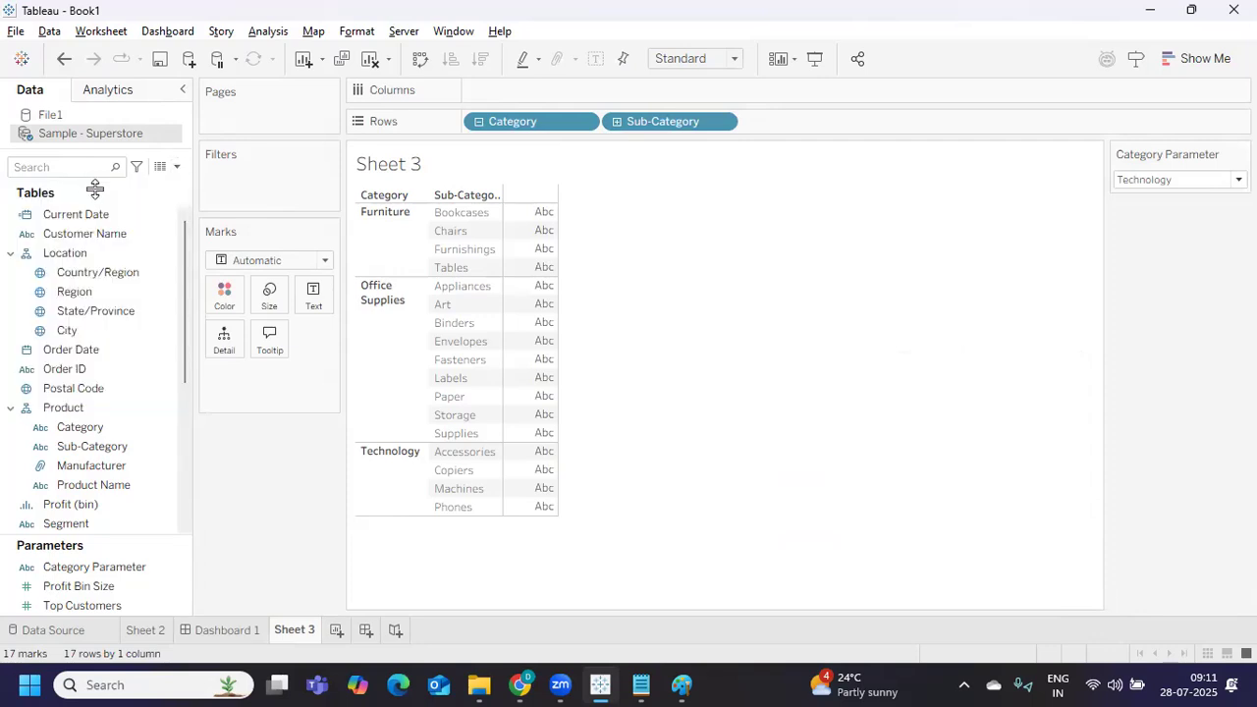
pyautogui.write('P')
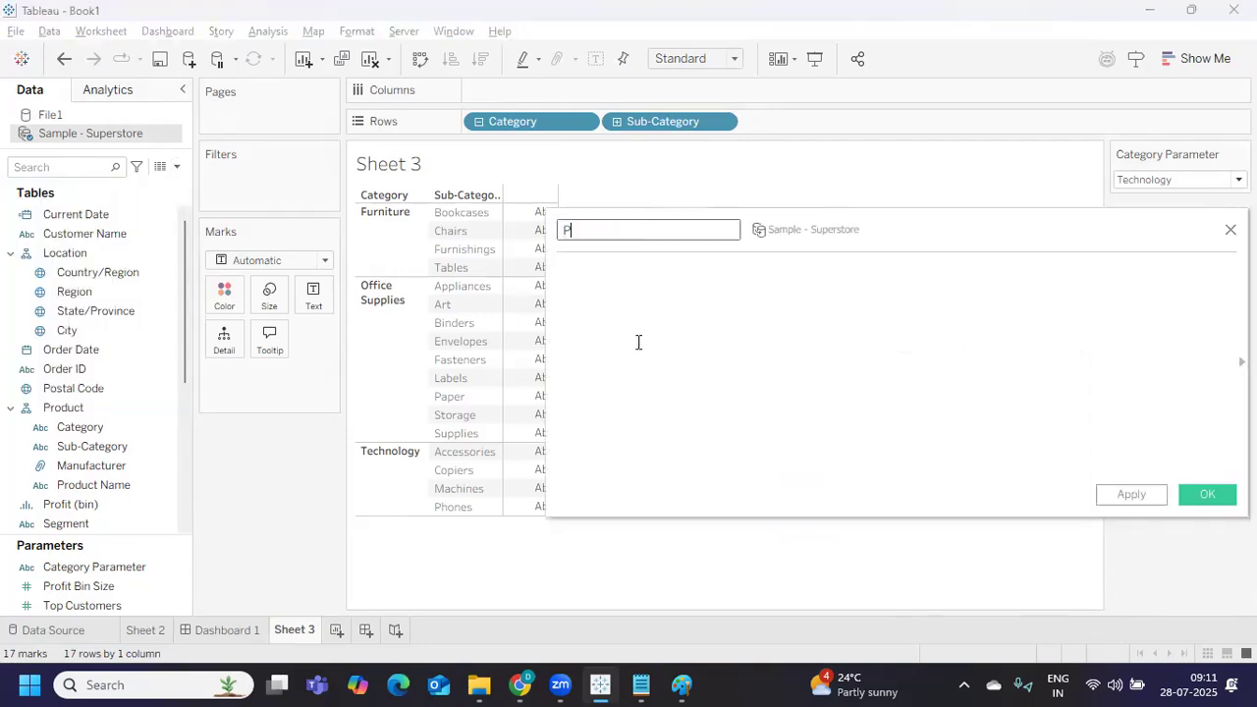
pyautogui.write('Category Parameter')
pyautogui.click(629, 339)
pyautogui.write('cat')
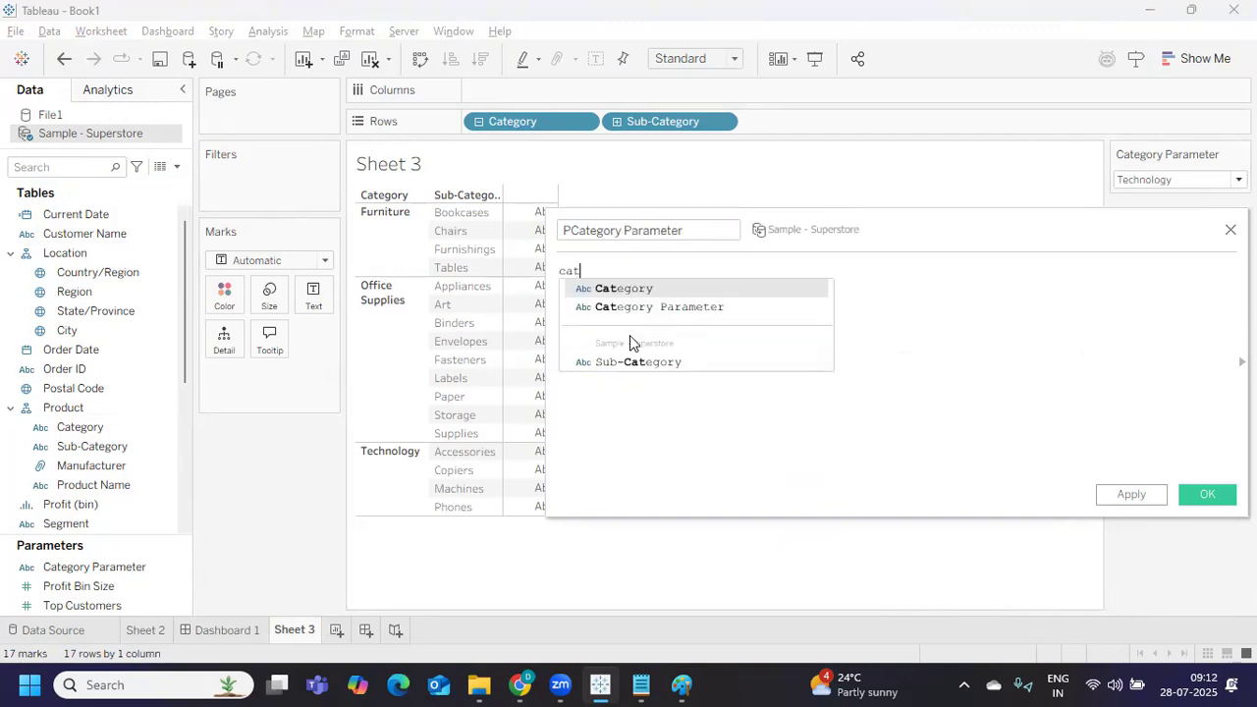
pyautogui.press('Return')
pyautogui.write('= ')
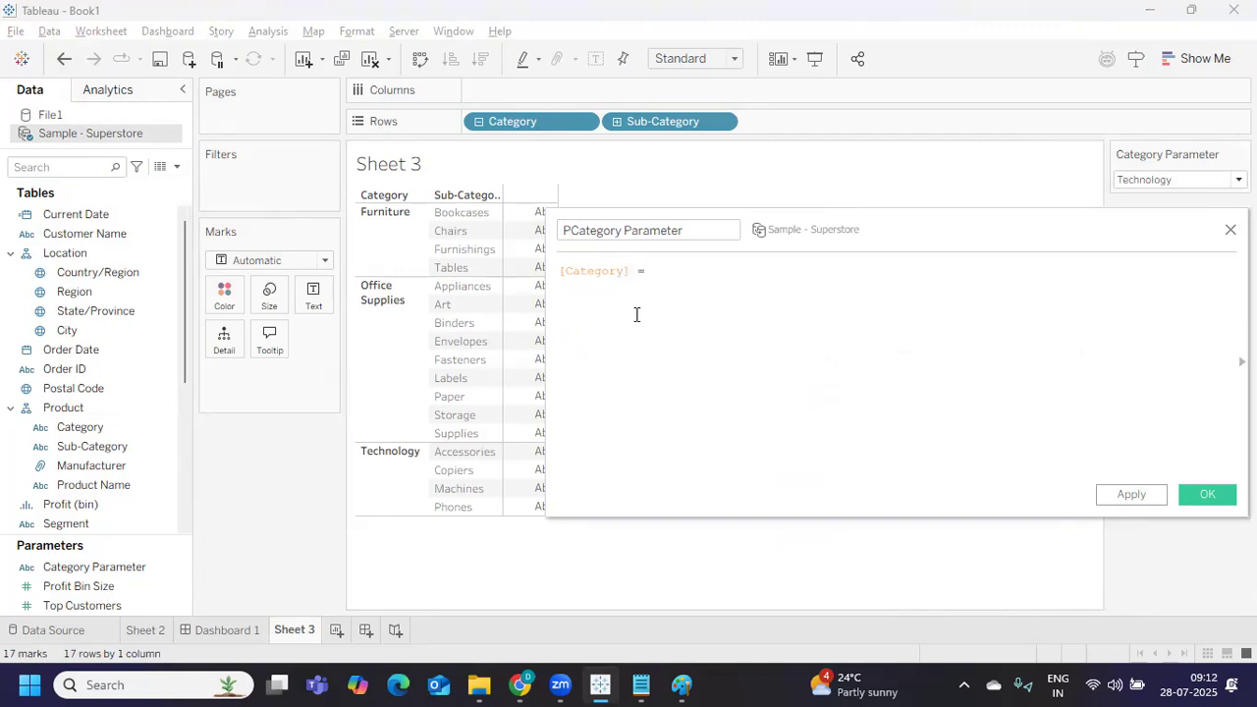
pyautogui.write('cat')
pyautogui.press('Down')
pyautogui.press('Return')
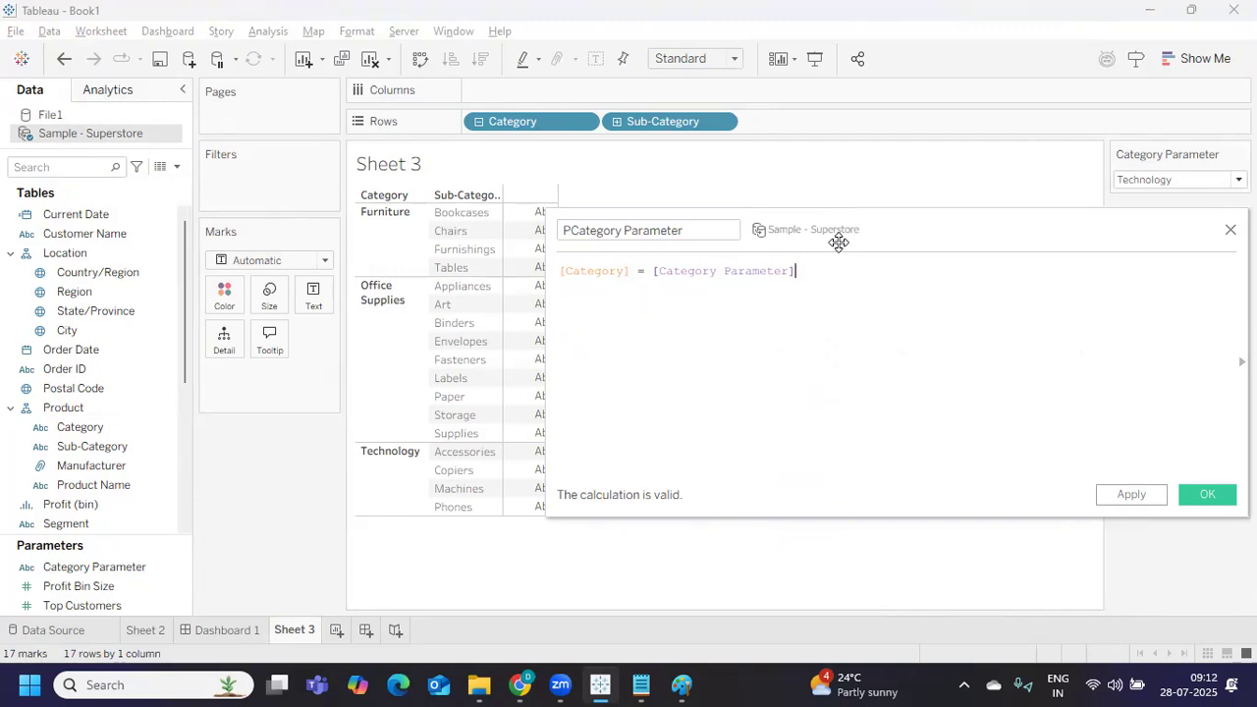
# Step: Add explanatory lines F = T ? F, O = T ? F and T = T? T below the formula
pyautogui.moveTo(859, 236); pyautogui.dragTo(955, 350)
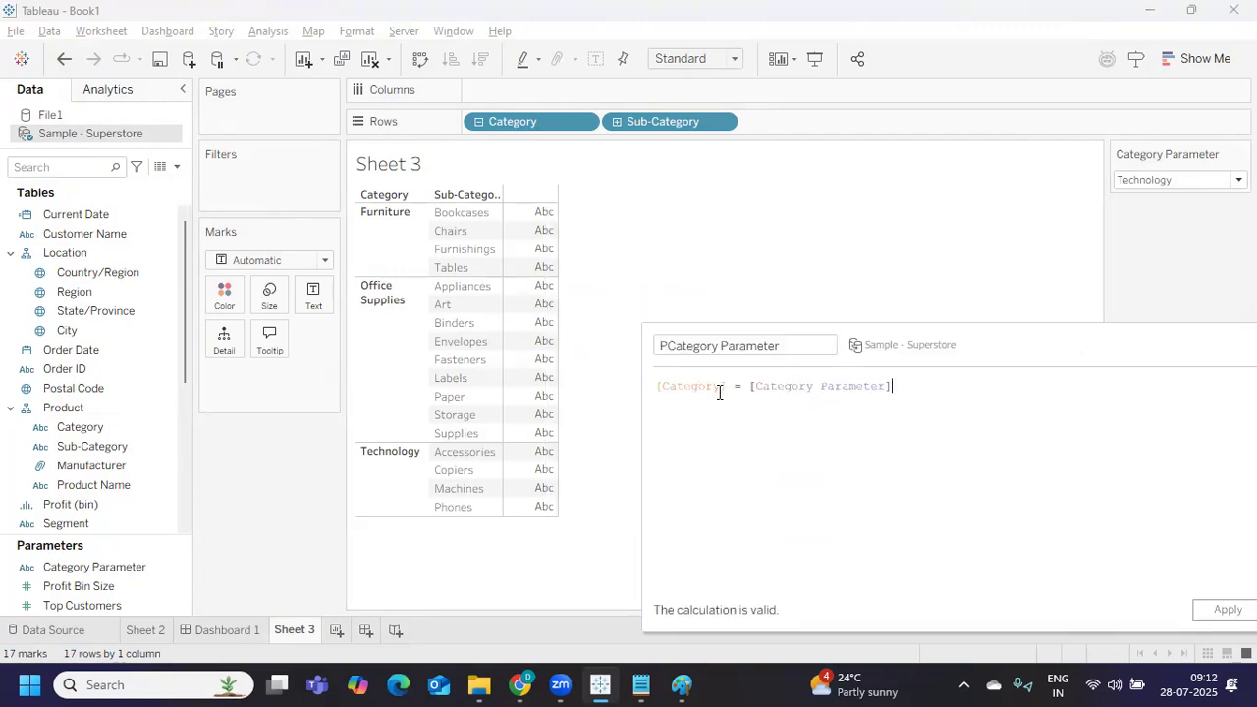
pyautogui.moveTo(727, 381)
pyautogui.mouseDown()
pyautogui.moveTo(654, 393)
pyautogui.moveTo(328, 249)
pyautogui.moveTo(363, 263)
pyautogui.moveTo(370, 236)
pyautogui.moveTo(752, 416)
pyautogui.moveTo(328, 314)
pyautogui.moveTo(380, 235)
pyautogui.moveTo(387, 449)
pyautogui.moveTo(949, 404)
pyautogui.mouseUp()
pyautogui.click(954, 393)
pyautogui.press('Return')
pyautogui.write('F')
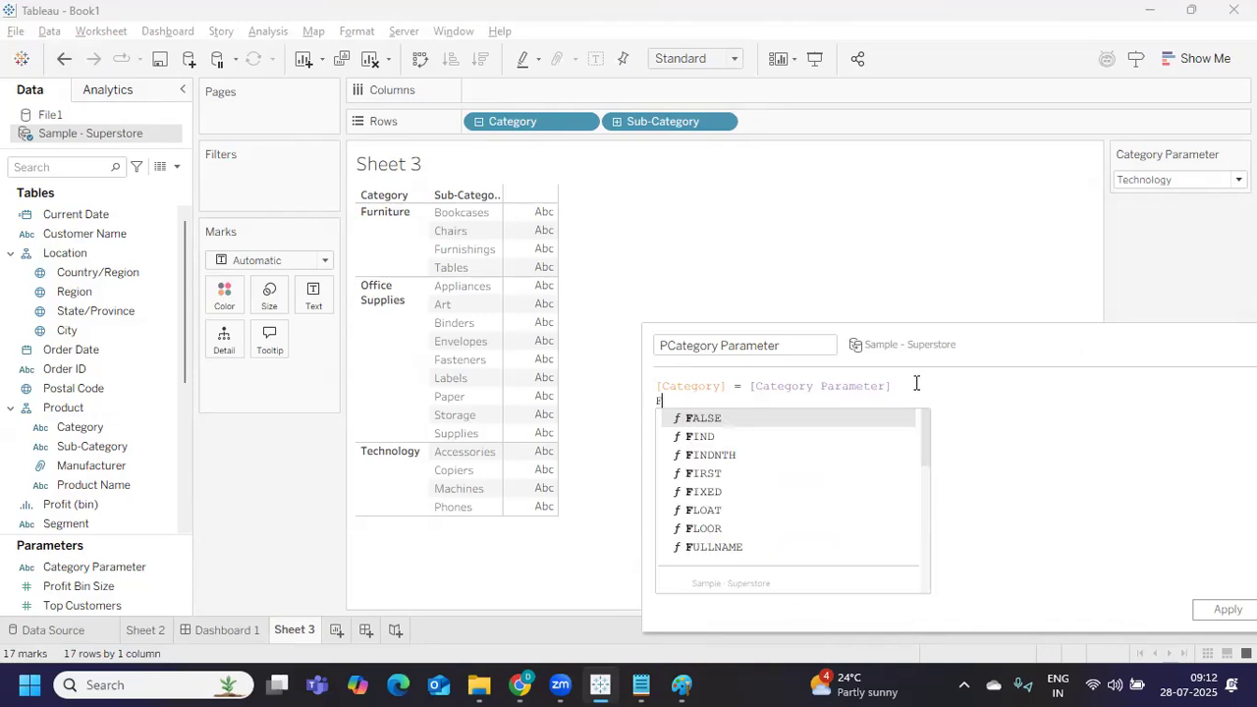
pyautogui.write(' =')
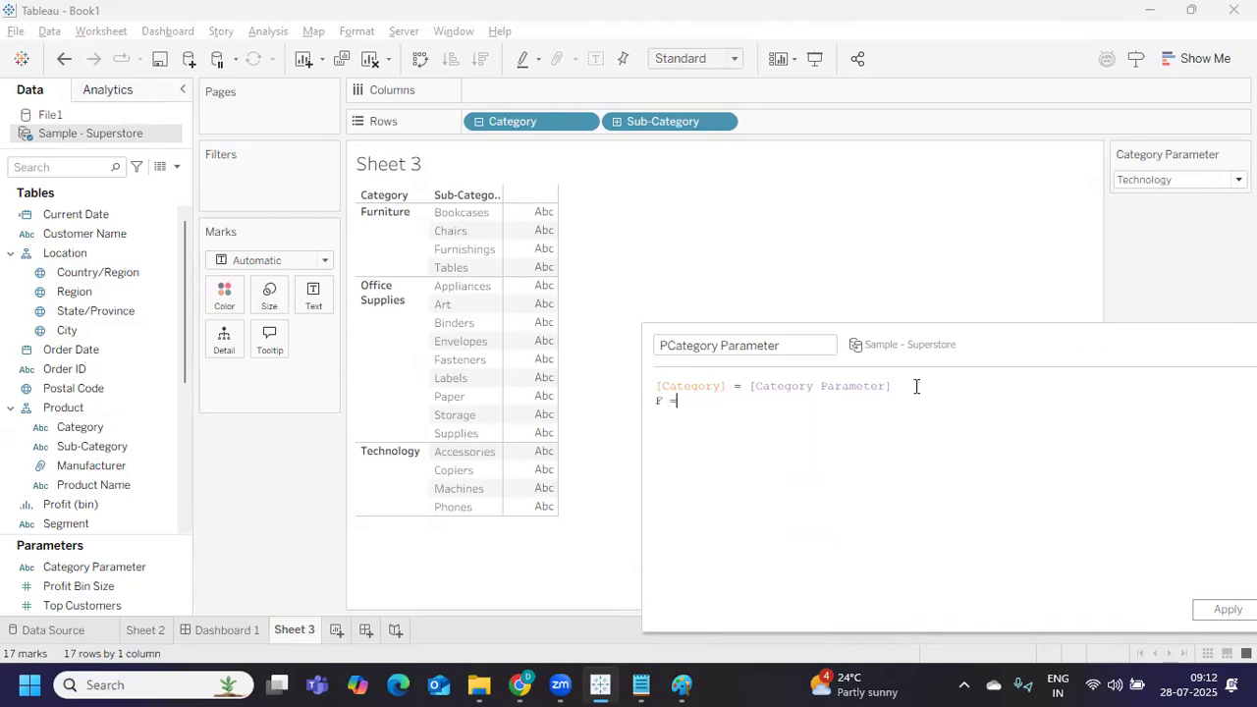
pyautogui.write(' T ? F')
pyautogui.press('Return')
pyautogui.write('O')
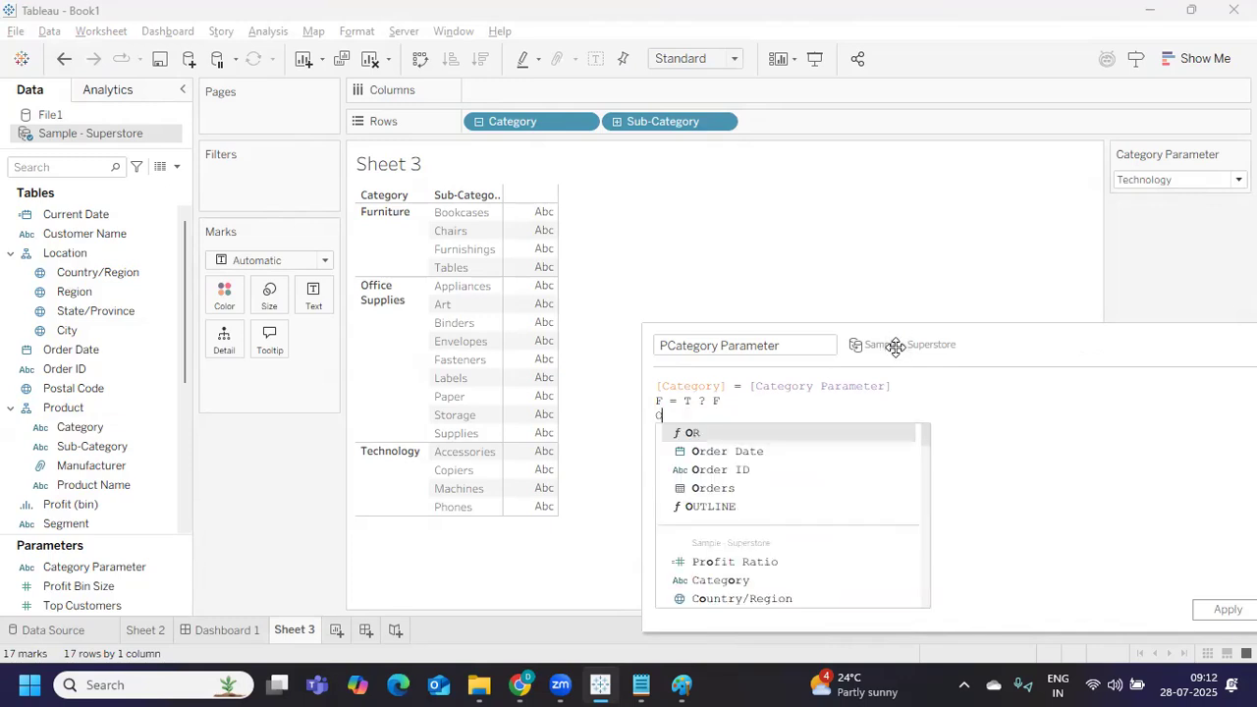
pyautogui.write(' = ')
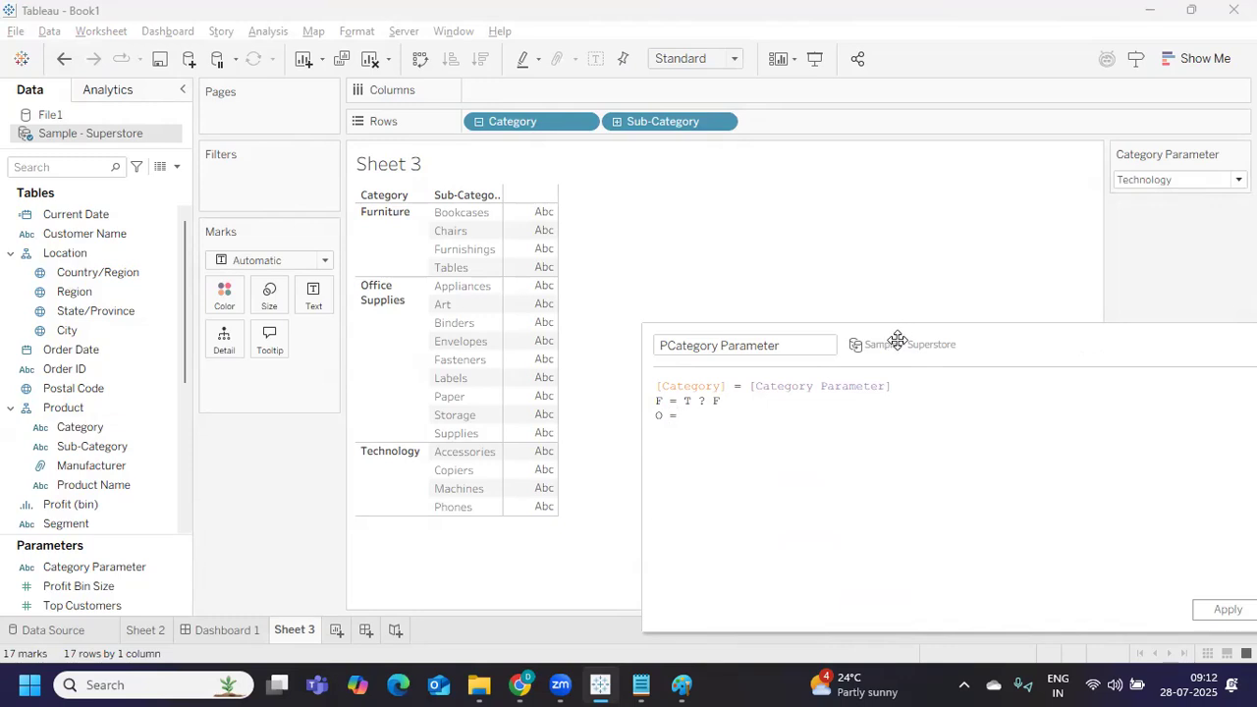
pyautogui.write('T ? F')
pyautogui.press('Return')
pyautogui.write('T')
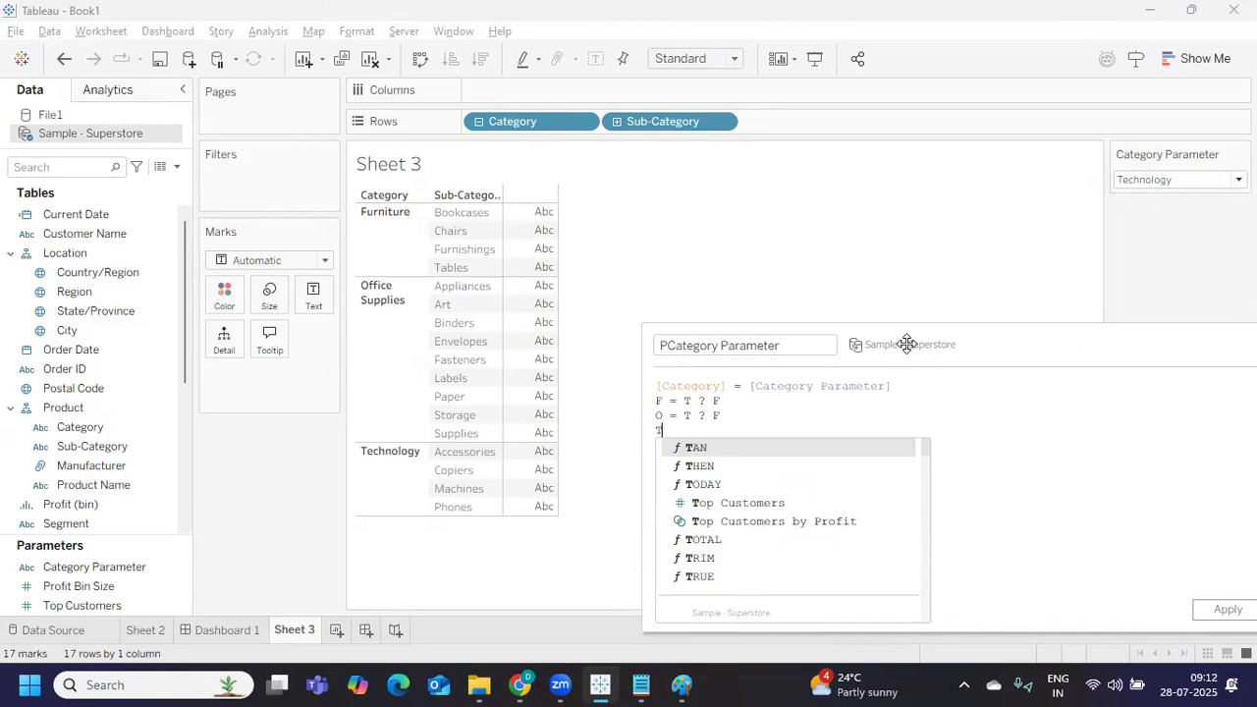
pyautogui.write(' = T')
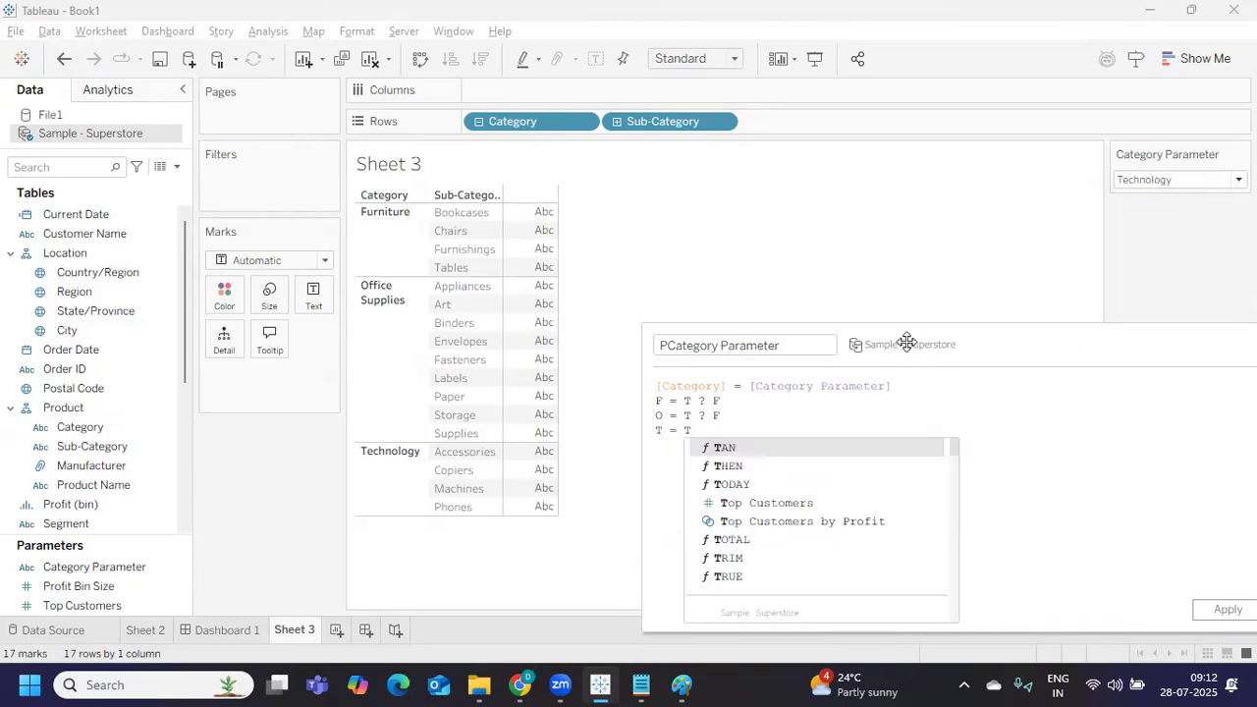
pyautogui.write('? T')
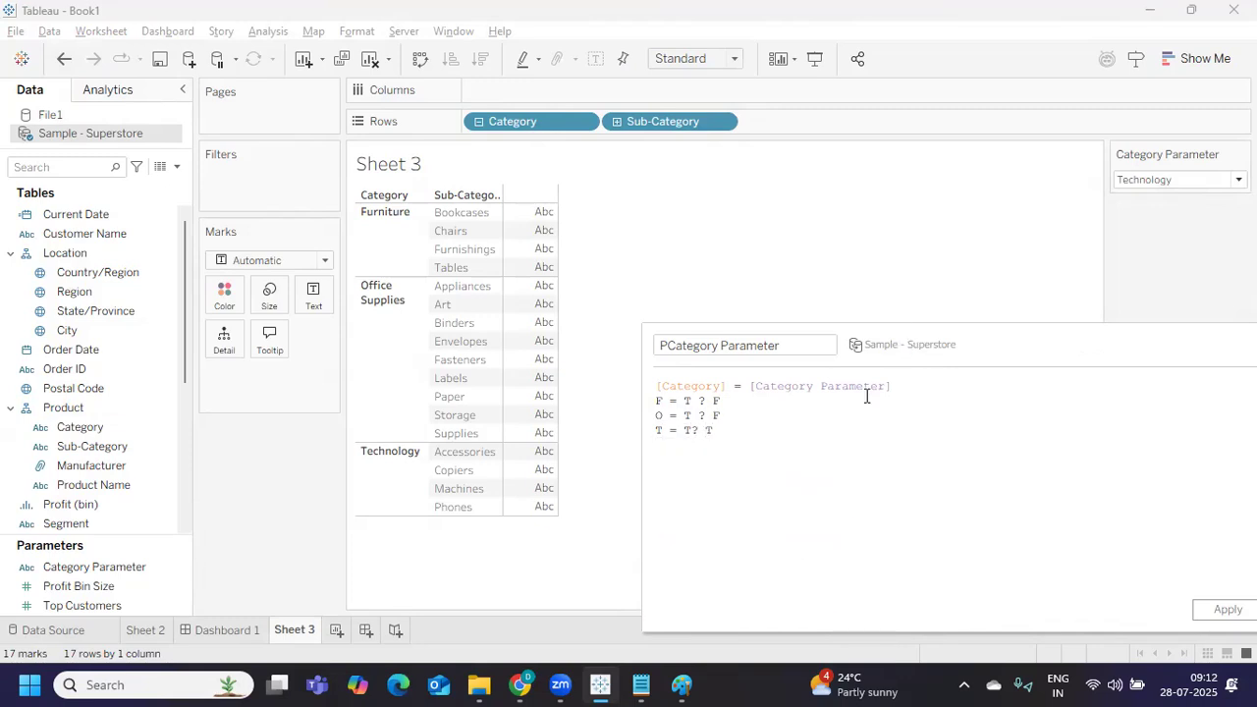
# Step: Delete the extra explanatory lines and apply the PCategory Parameter calculation
pyautogui.moveTo(744, 438); pyautogui.dragTo(640, 401)
pyautogui.click(712, 401)
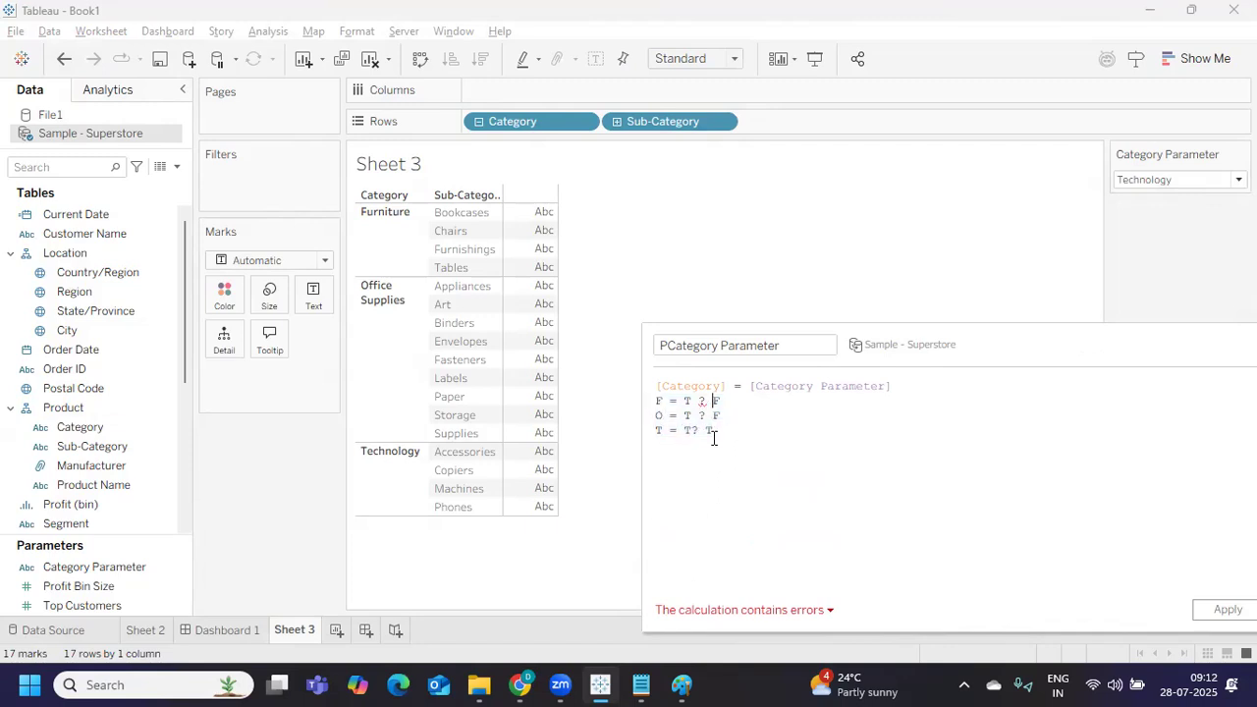
pyautogui.keyDown('shift'); pyautogui.click(645, 398); pyautogui.keyUp('shift')
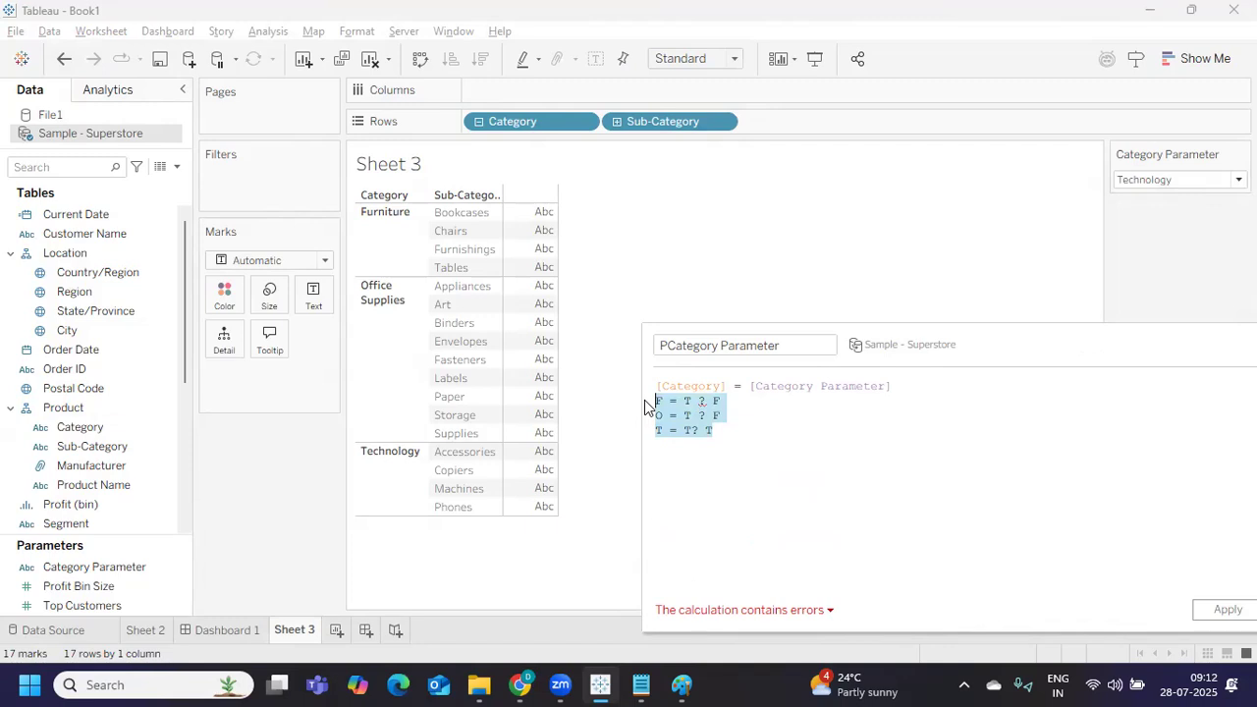
pyautogui.press('BackSpace')
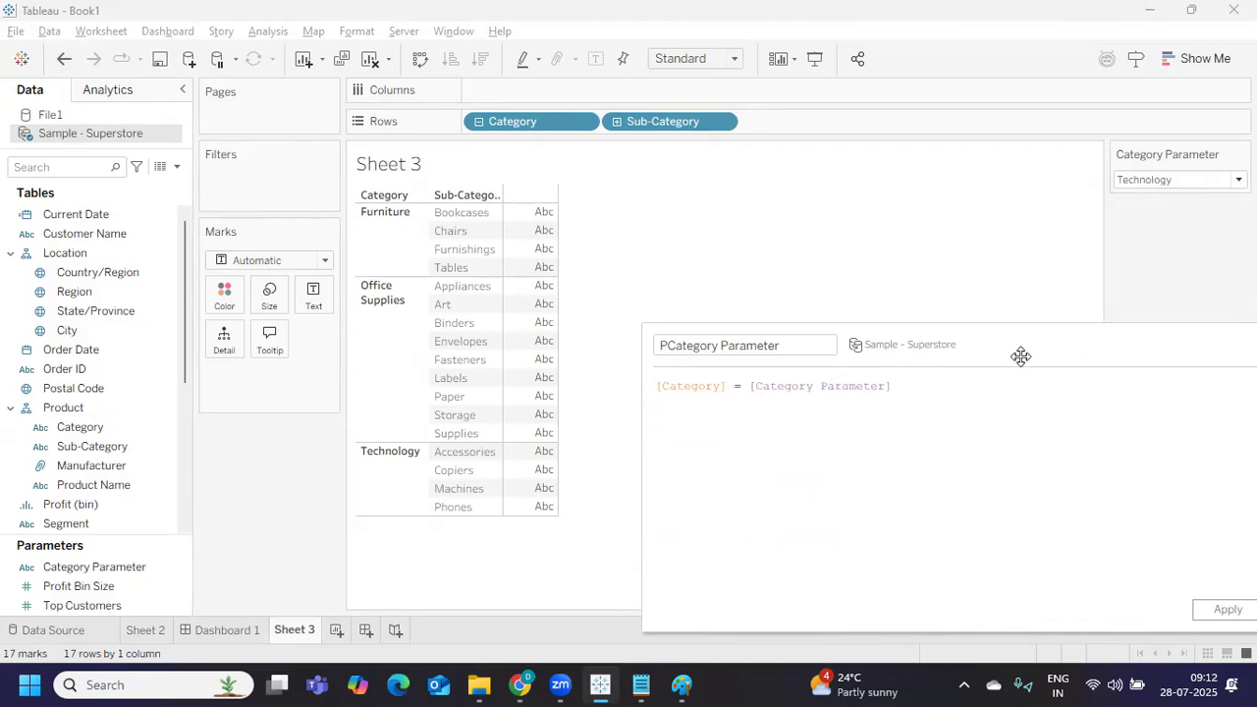
pyautogui.moveTo(1021, 355); pyautogui.dragTo(847, 342)
pyautogui.click(1050, 596)
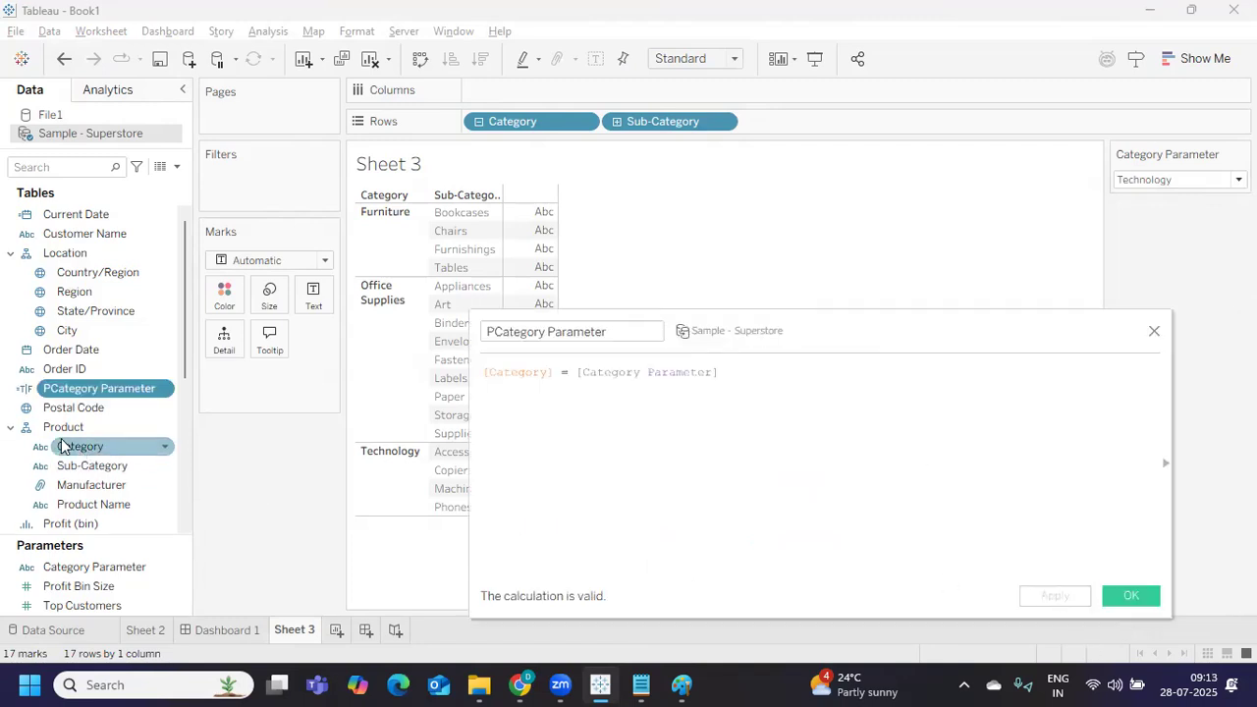
pyautogui.click(570, 415)
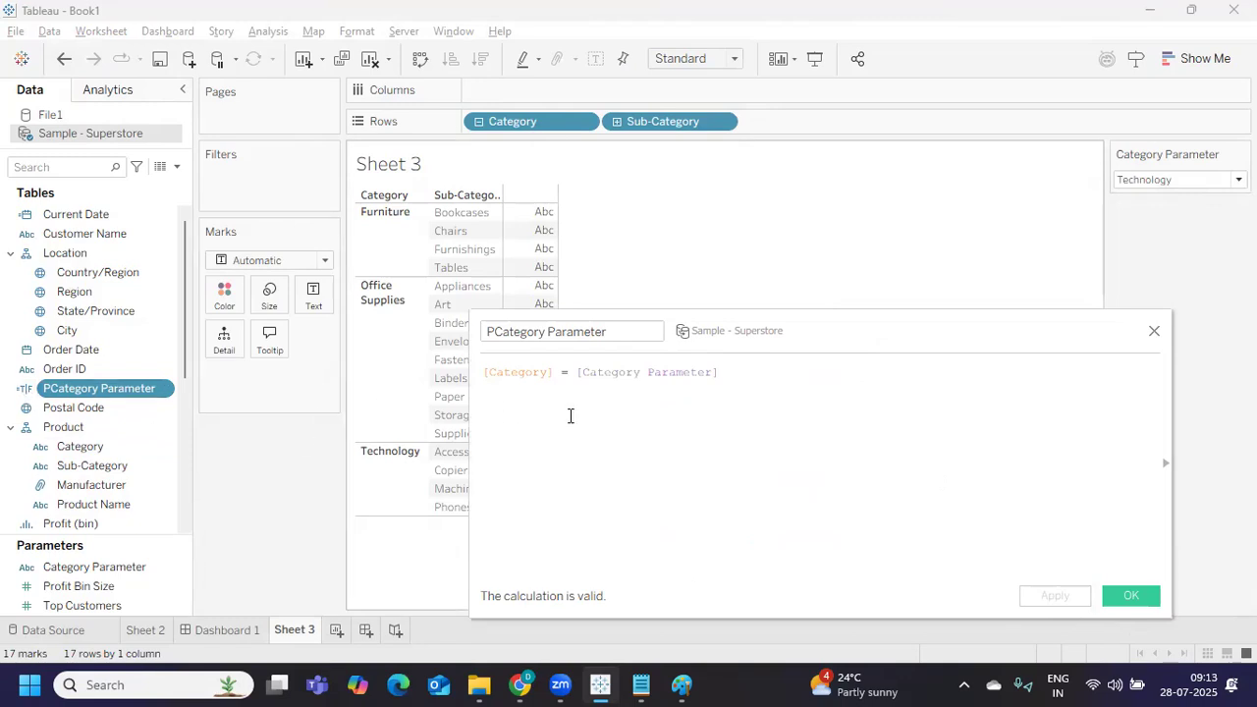
# Step: Add PCategory Parameter to Filters keeping only True, leaving Technology rows
pyautogui.click(1129, 595)
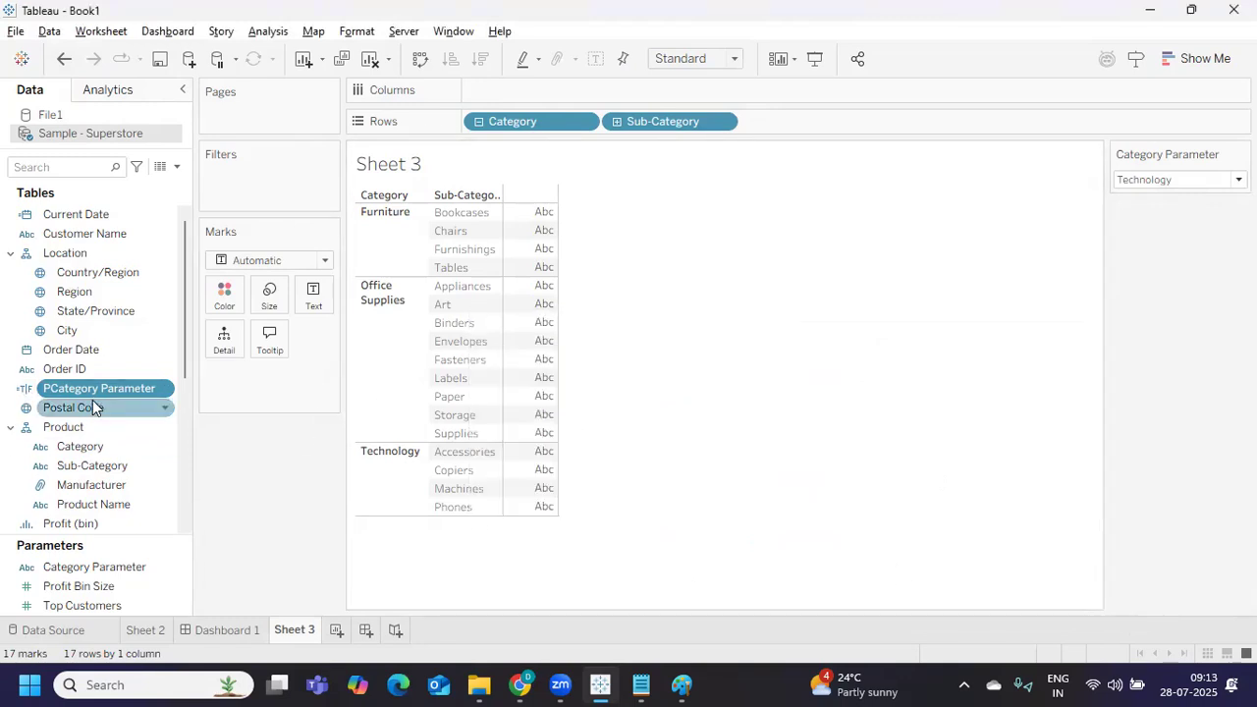
pyautogui.moveTo(98, 388); pyautogui.dragTo(236, 192)
pyautogui.click(446, 210)
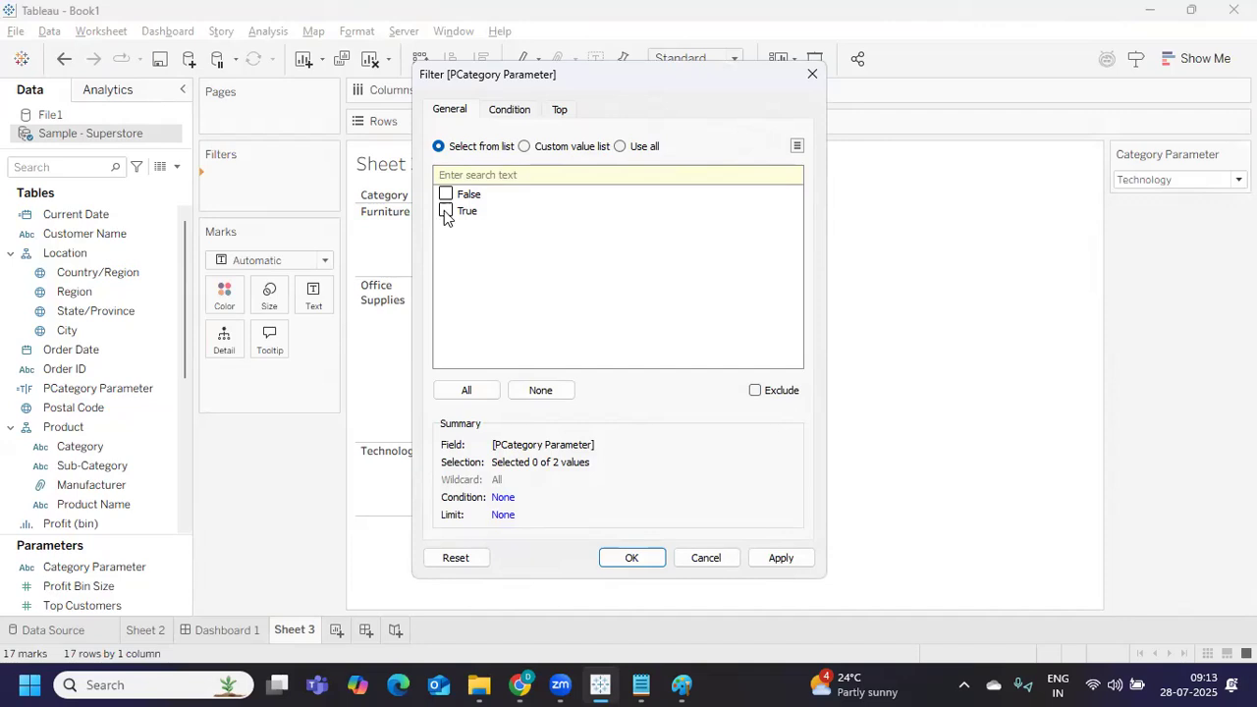
pyautogui.click(776, 558)
pyautogui.click(632, 558)
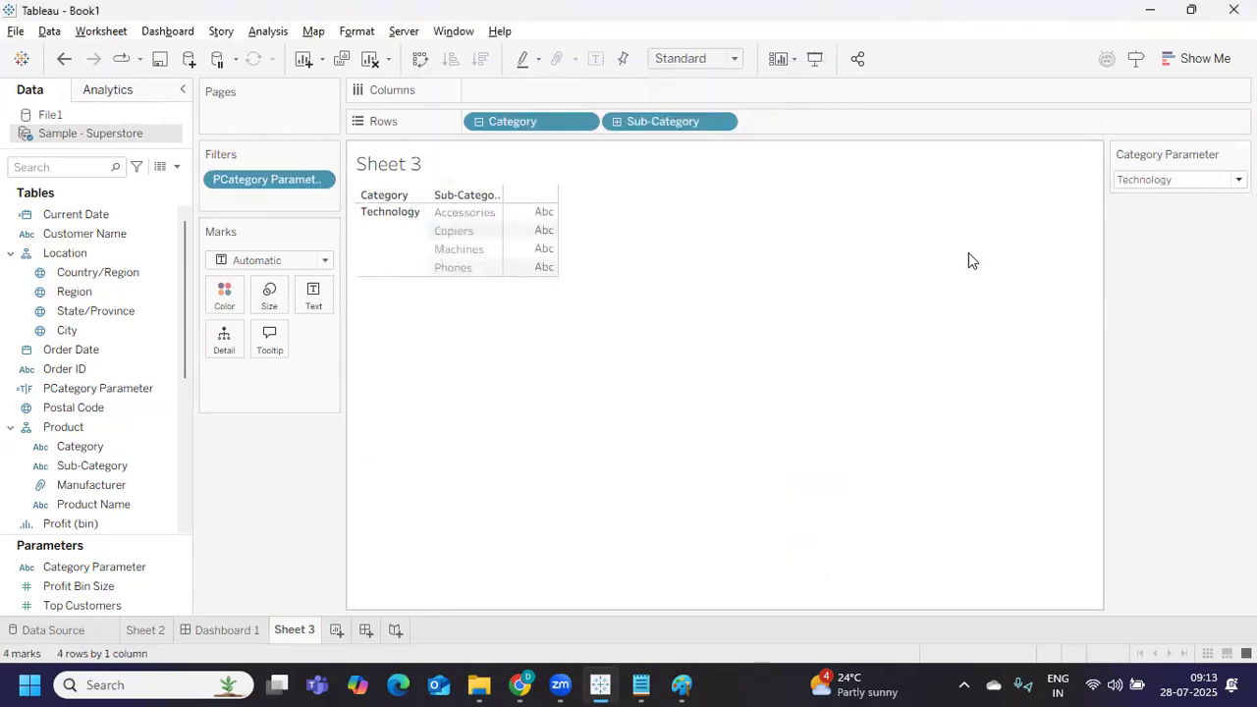
# Step: Switch the Category Parameter to Office Supplies, then to Furniture, to test the filter
pyautogui.click(1167, 183)
pyautogui.click(1168, 217)
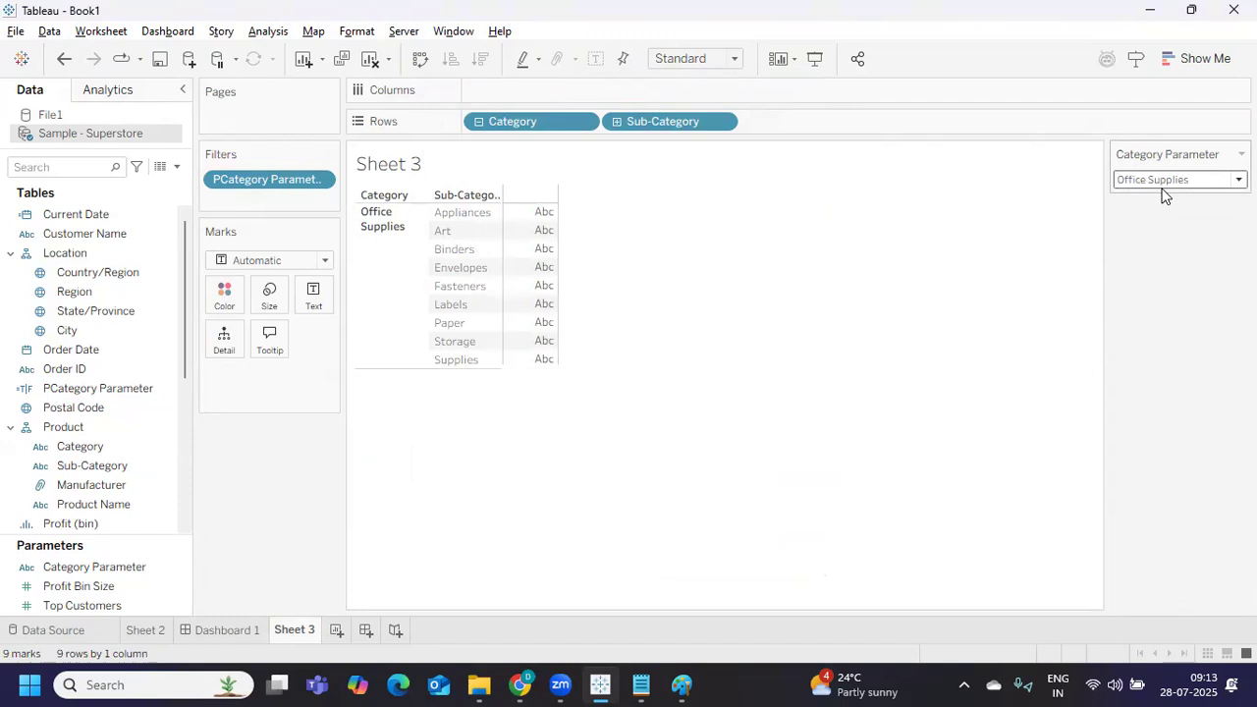
pyautogui.click(1165, 185)
pyautogui.click(1164, 201)
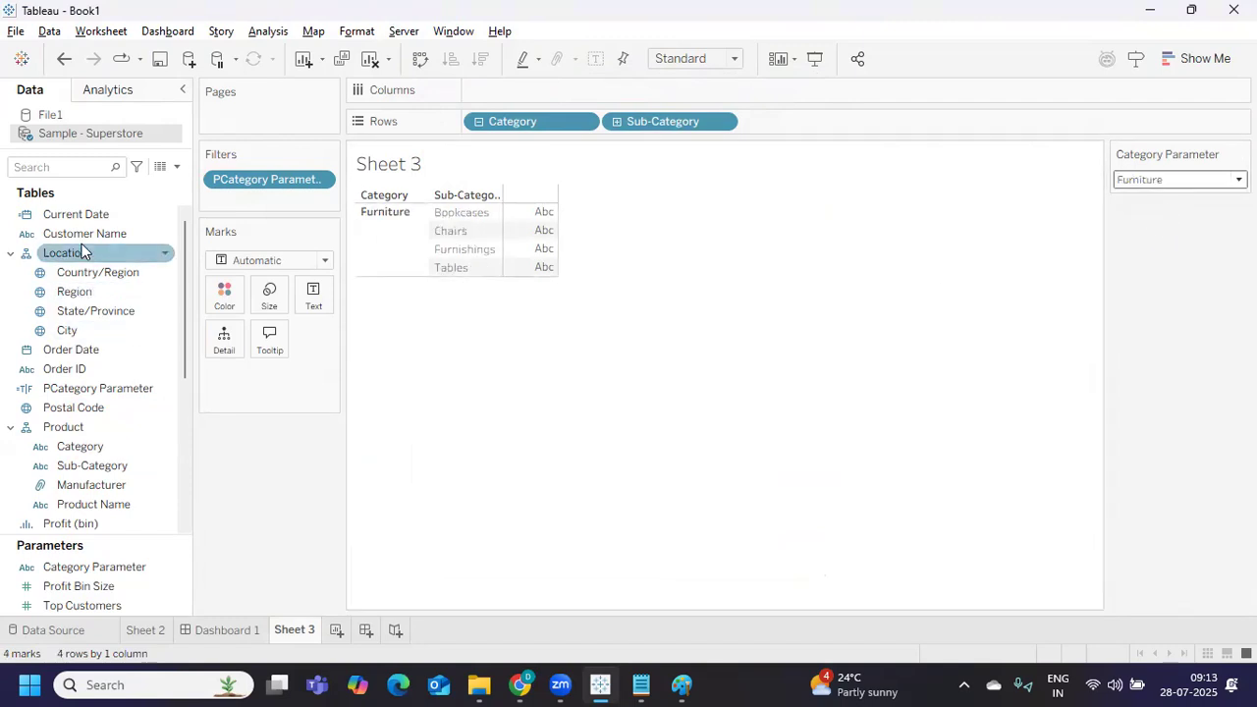
# Step: Add summed Sales beside each sub-category and set the parameter to Office Supplies
pyautogui.click(99, 165)
pyautogui.write('sa')
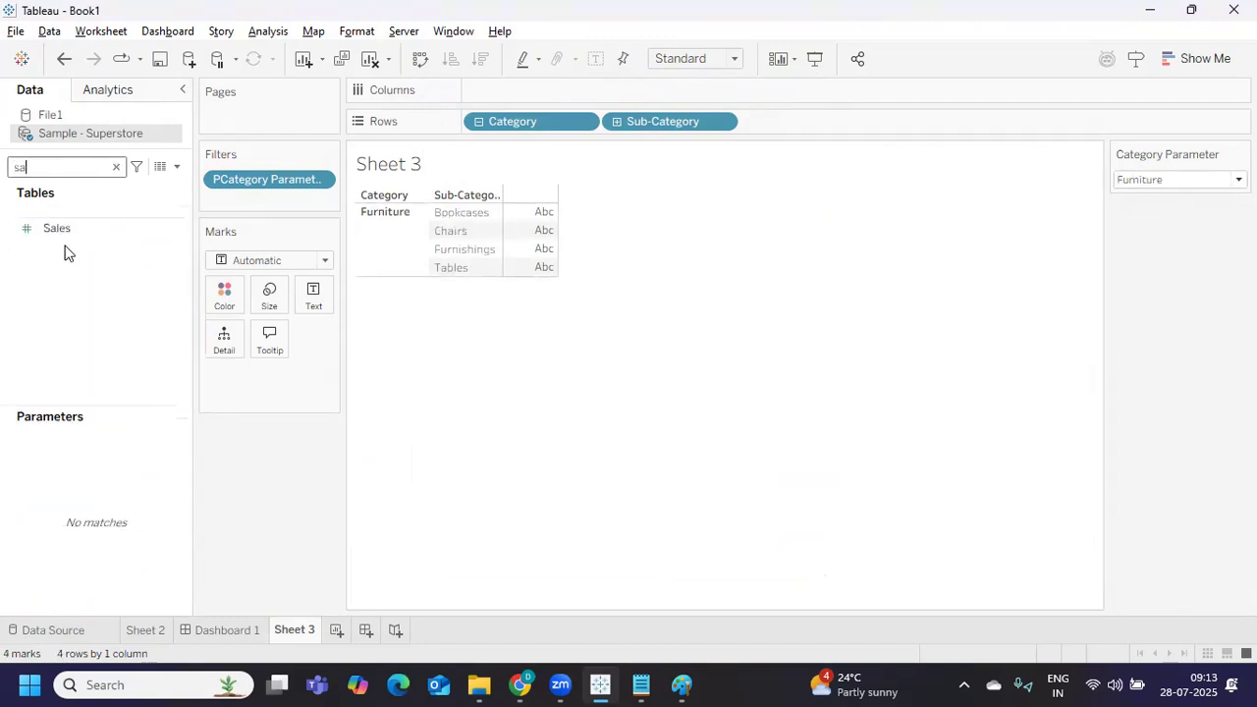
pyautogui.moveTo(72, 232); pyautogui.dragTo(310, 304)
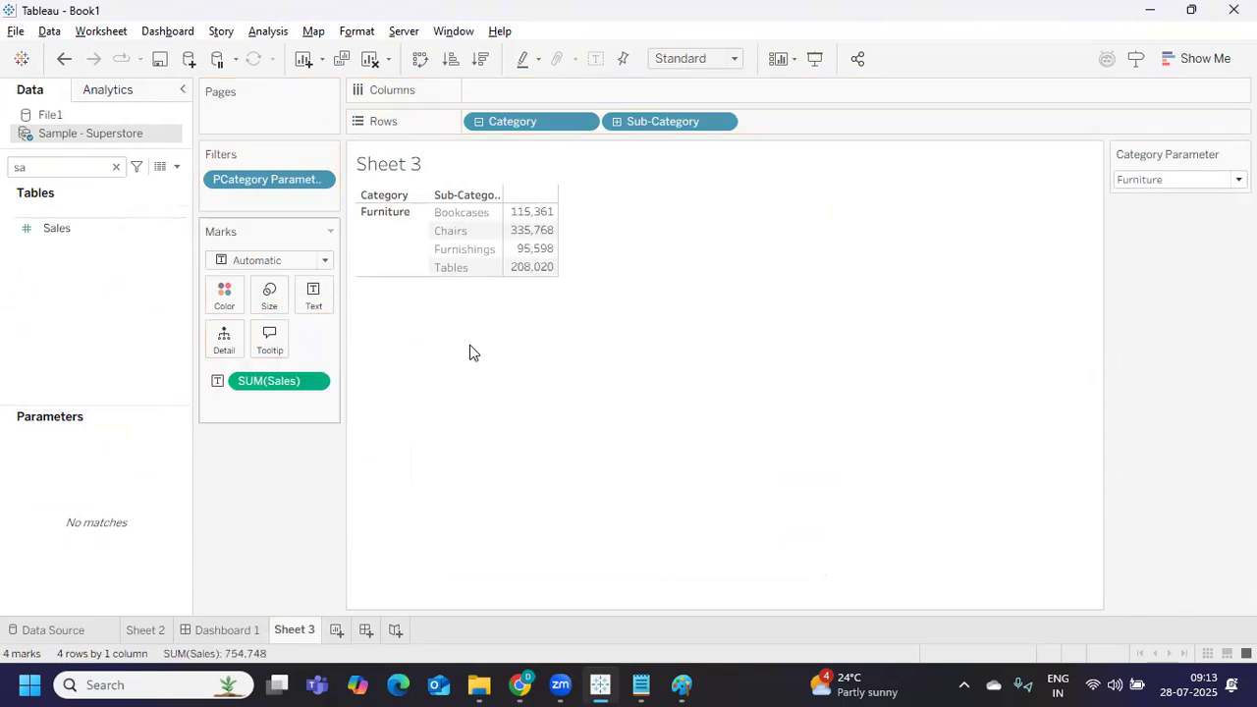
pyautogui.click(1144, 182)
pyautogui.click(1144, 220)
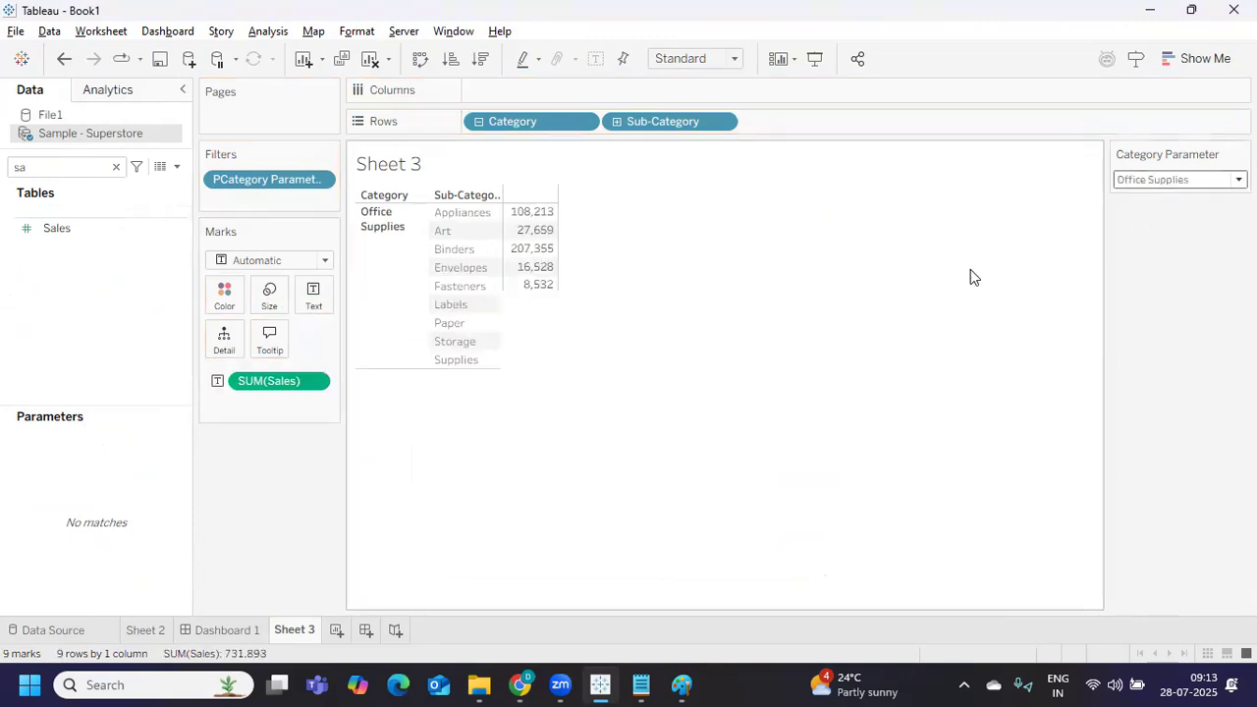
# Step: In the notes, highlight question 3's subscription and how-you-used-it wording
pyautogui.click(640, 685)
pyautogui.click(25, 239)
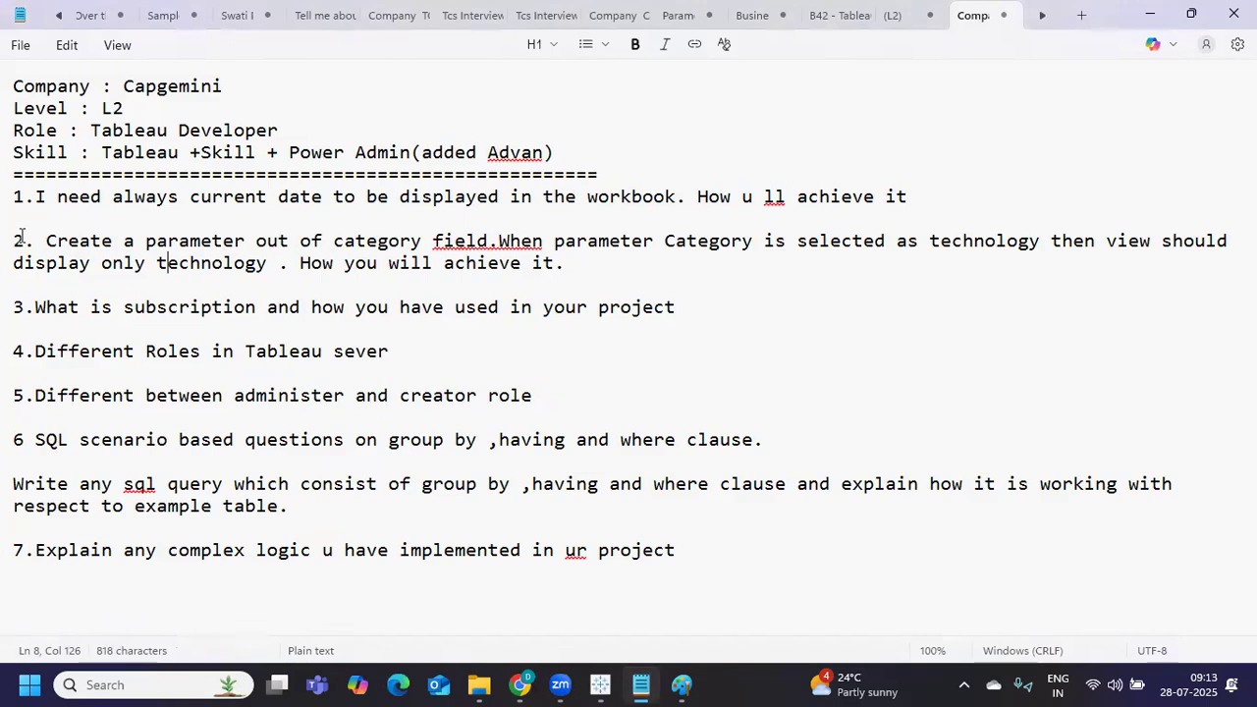
pyautogui.moveTo(48, 241); pyautogui.dragTo(660, 258)
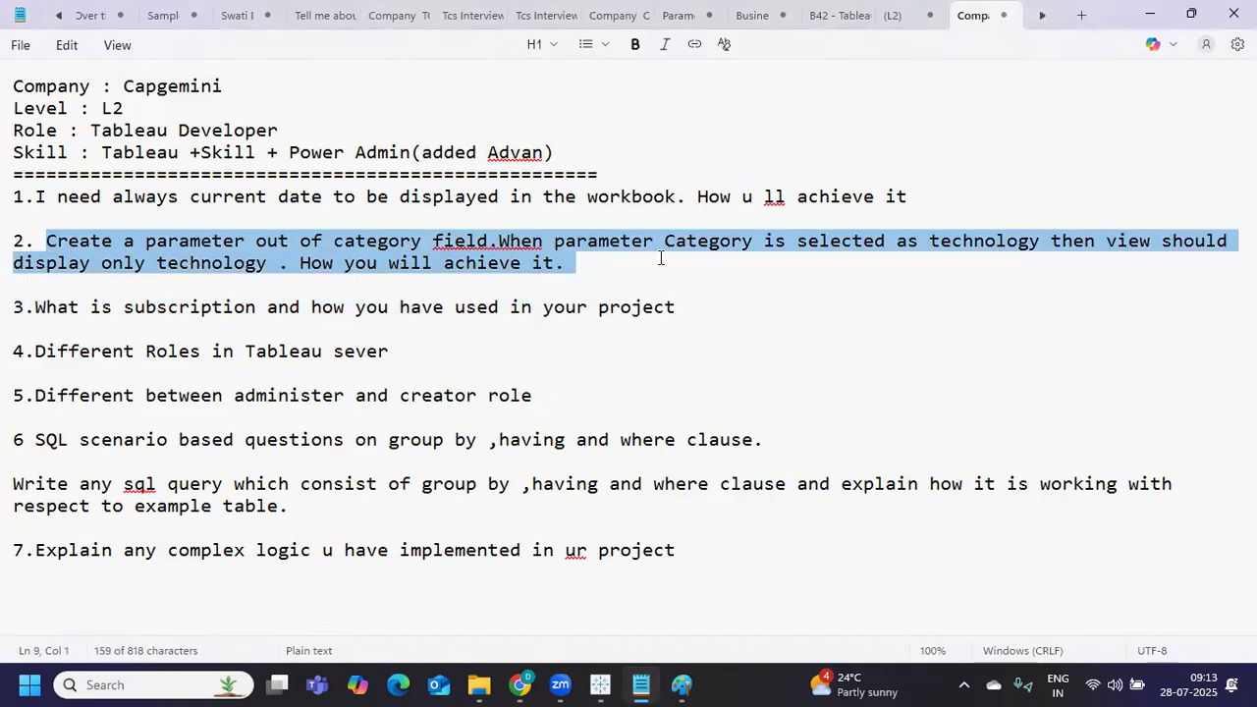
pyautogui.click(661, 259)
pyautogui.moveTo(144, 307); pyautogui.dragTo(217, 307)
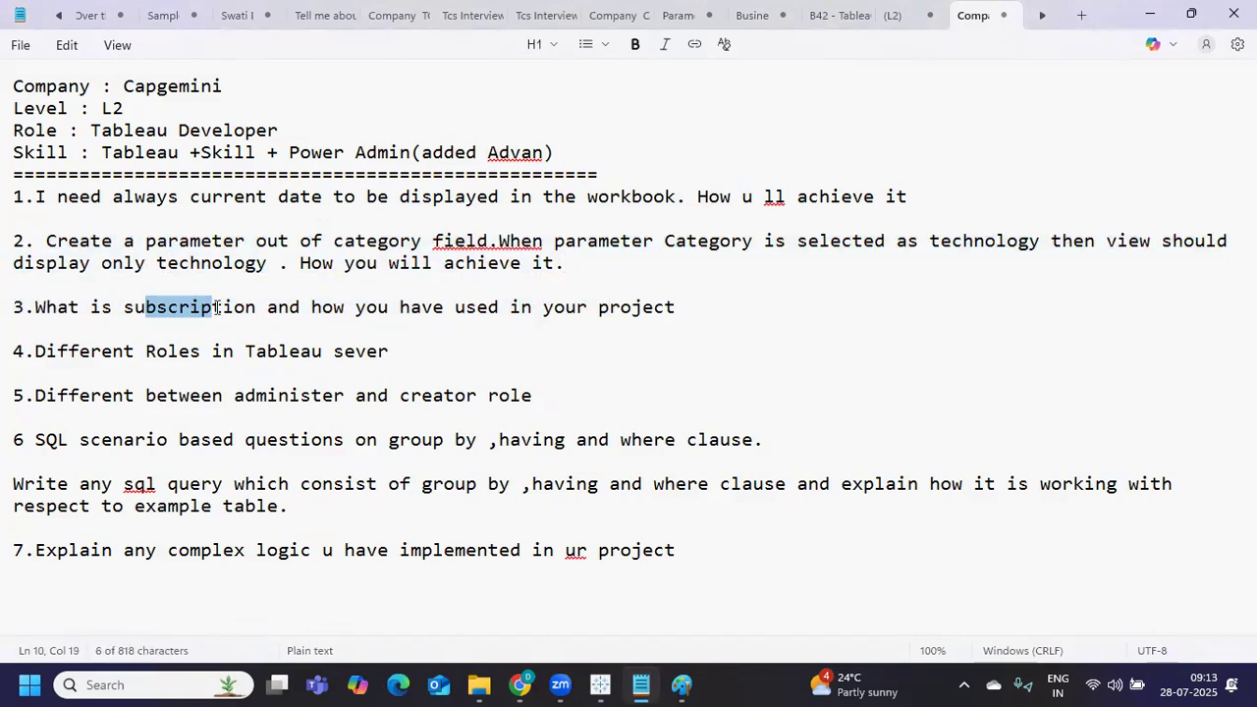
pyautogui.moveTo(311, 307); pyautogui.dragTo(610, 312)
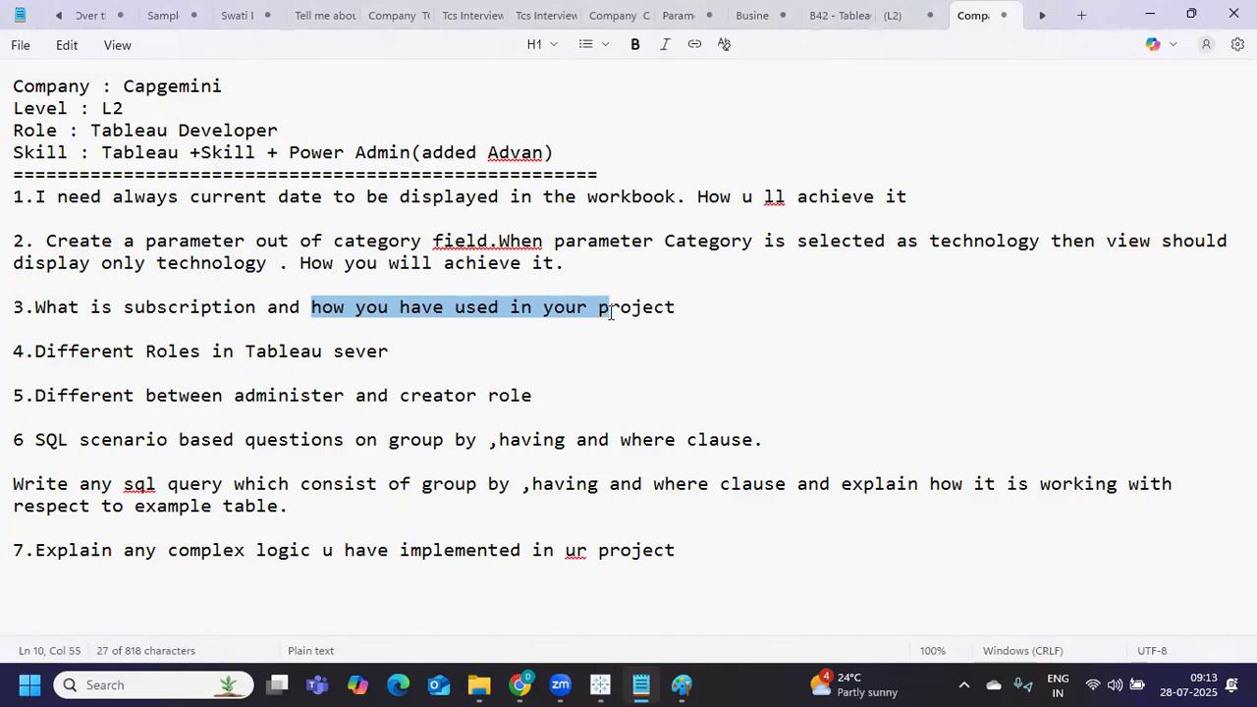
pyautogui.click(735, 312)
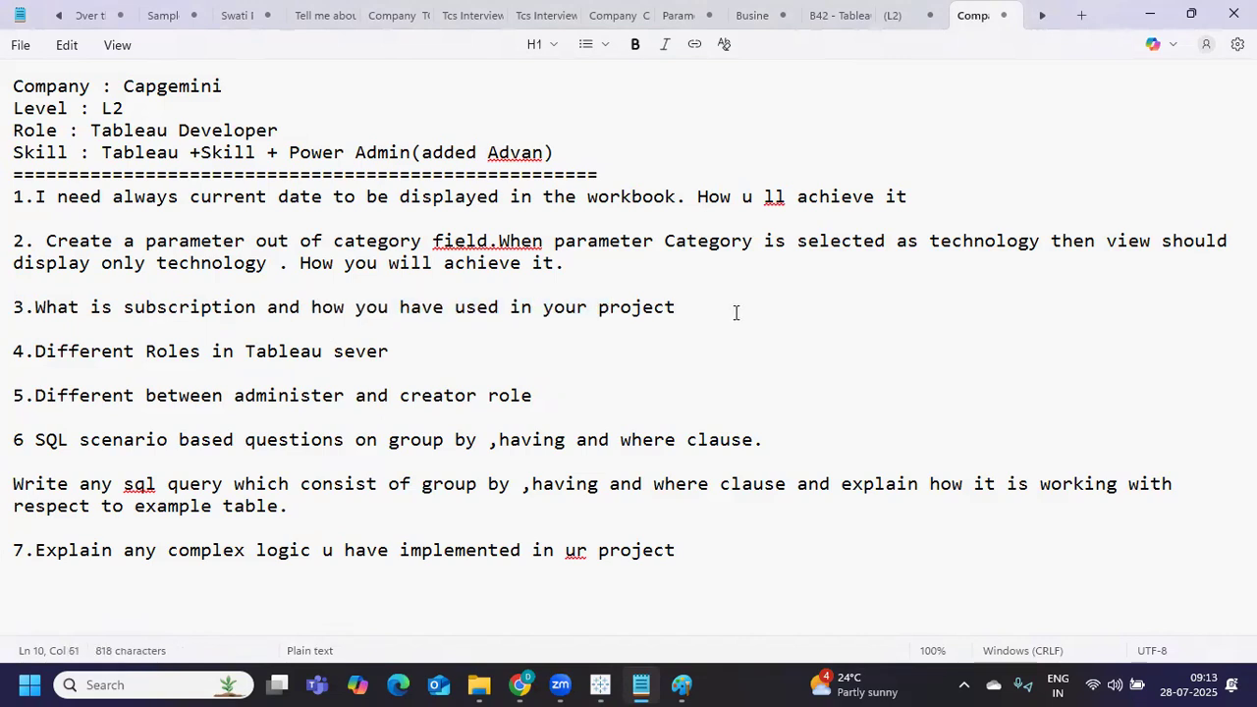
# Step: Add a 'Subscription' heading and an 'Alert:' line under question 3
pyautogui.press('Return')
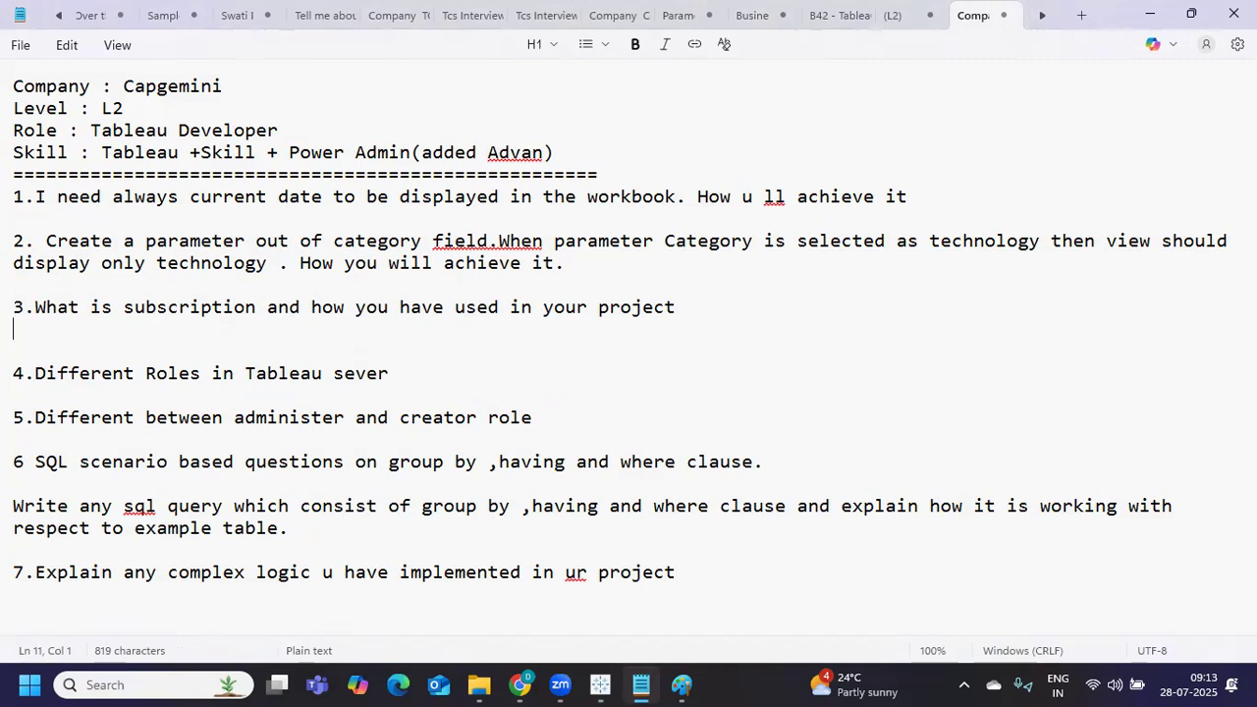
pyautogui.write('Subscription')
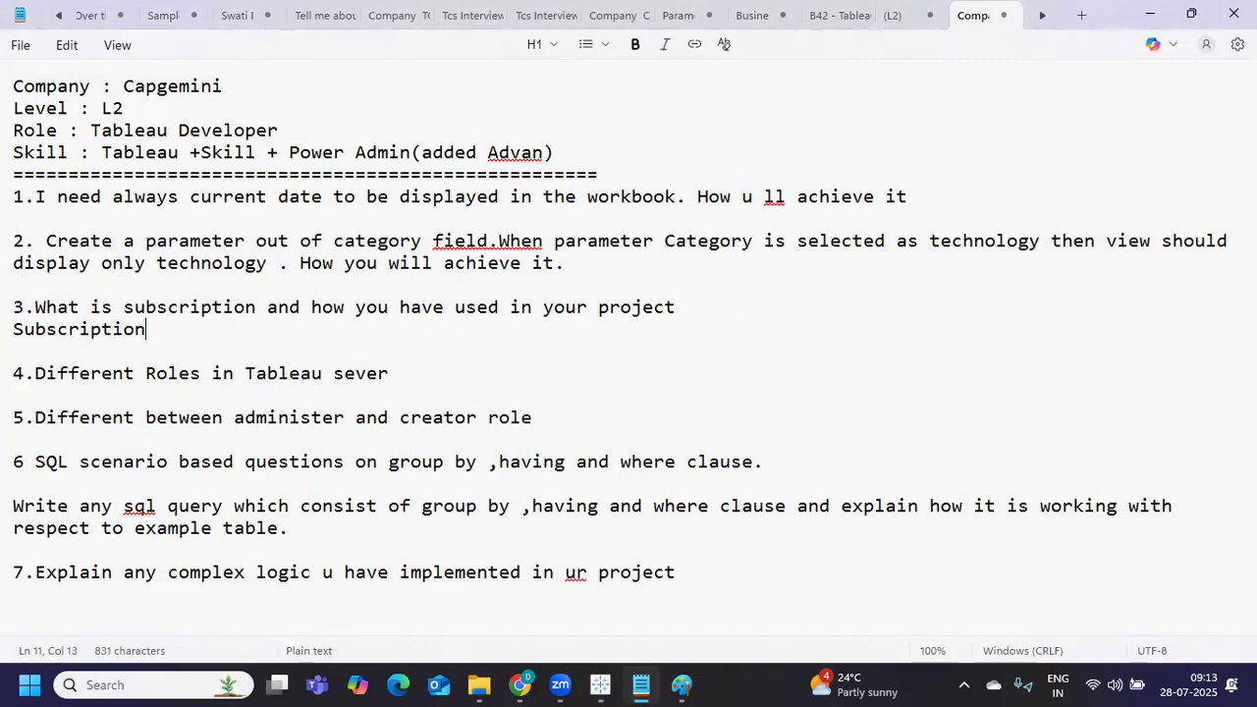
pyautogui.press('Return')
pyautogui.press('Return')
pyautogui.write('Alert:')
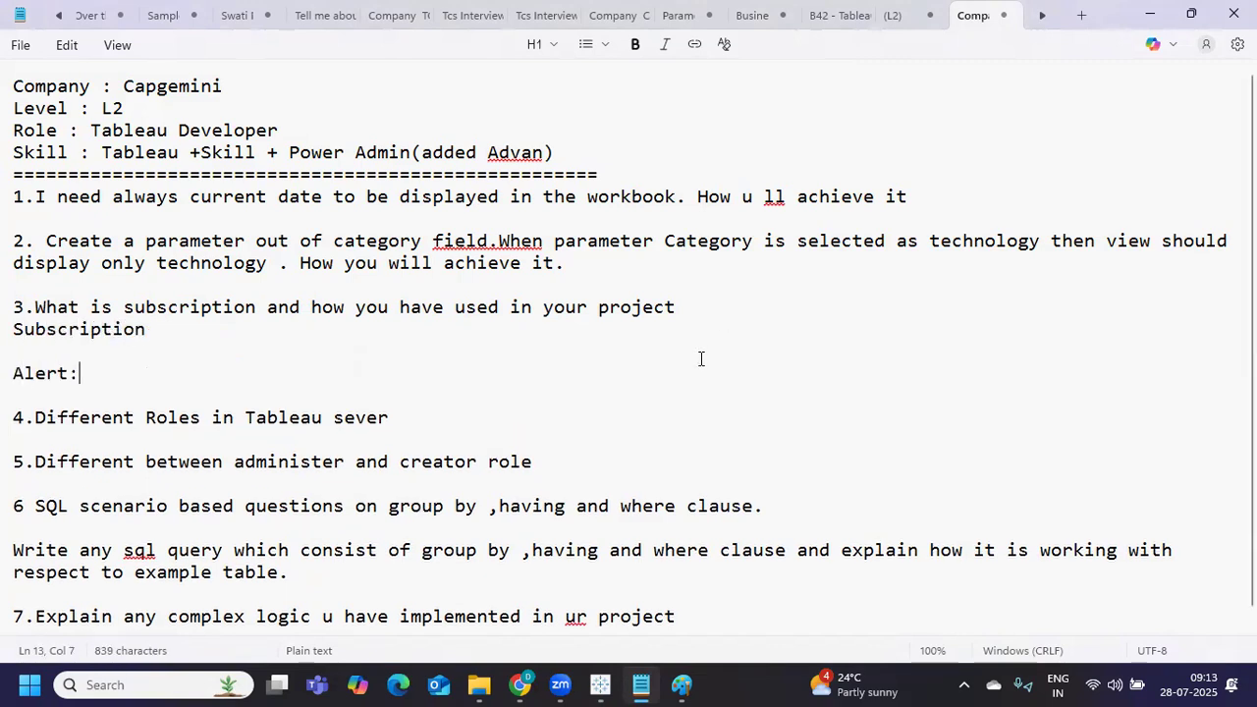
# Step: Add points '-> When Ever Dashboard is refresh' and '-> Snapshot of Dashboard - Image/Pdf' under Subscription
pyautogui.click(98, 344)
pyautogui.write('->')
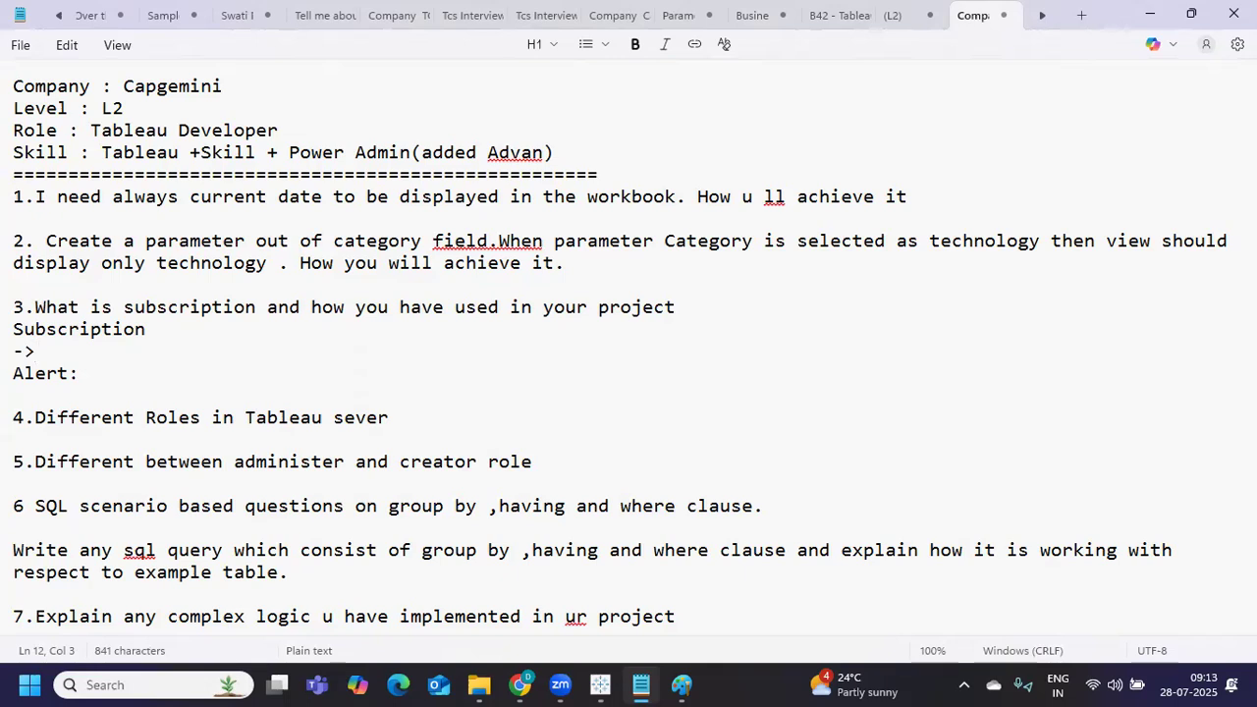
pyautogui.write(' When Ever Dashboard r')
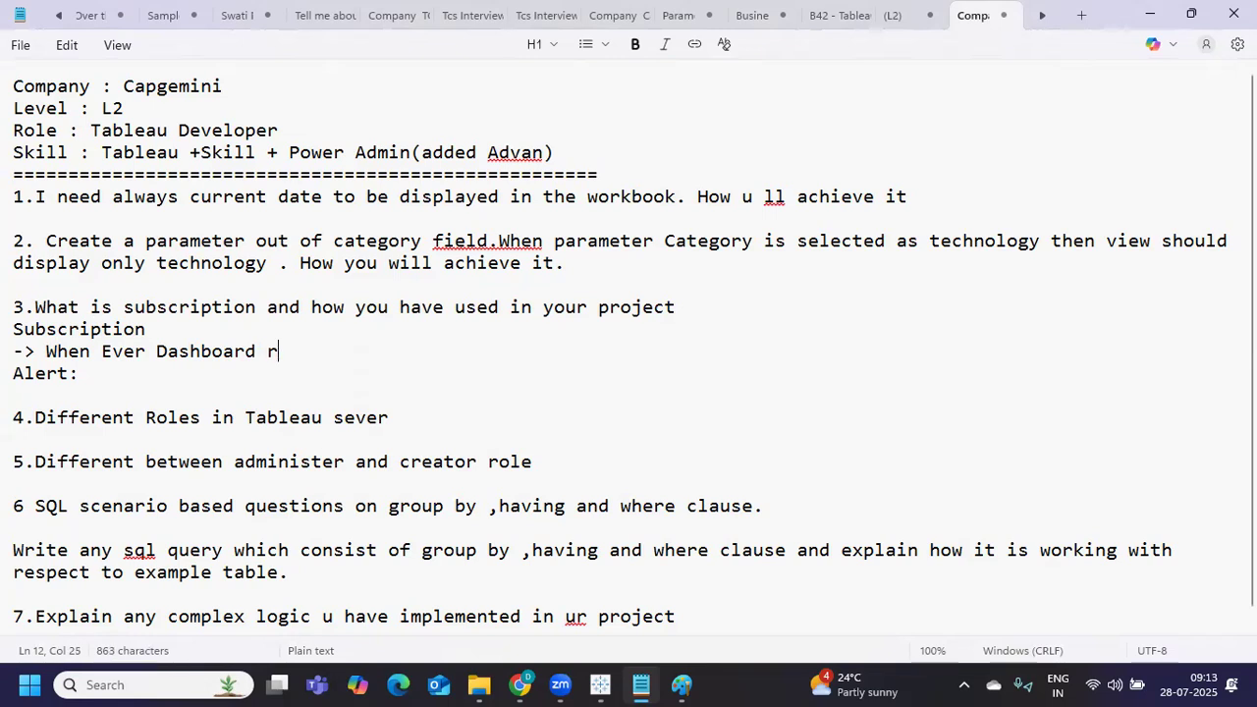
pyautogui.press('BackSpace')
pyautogui.write('is refresh')
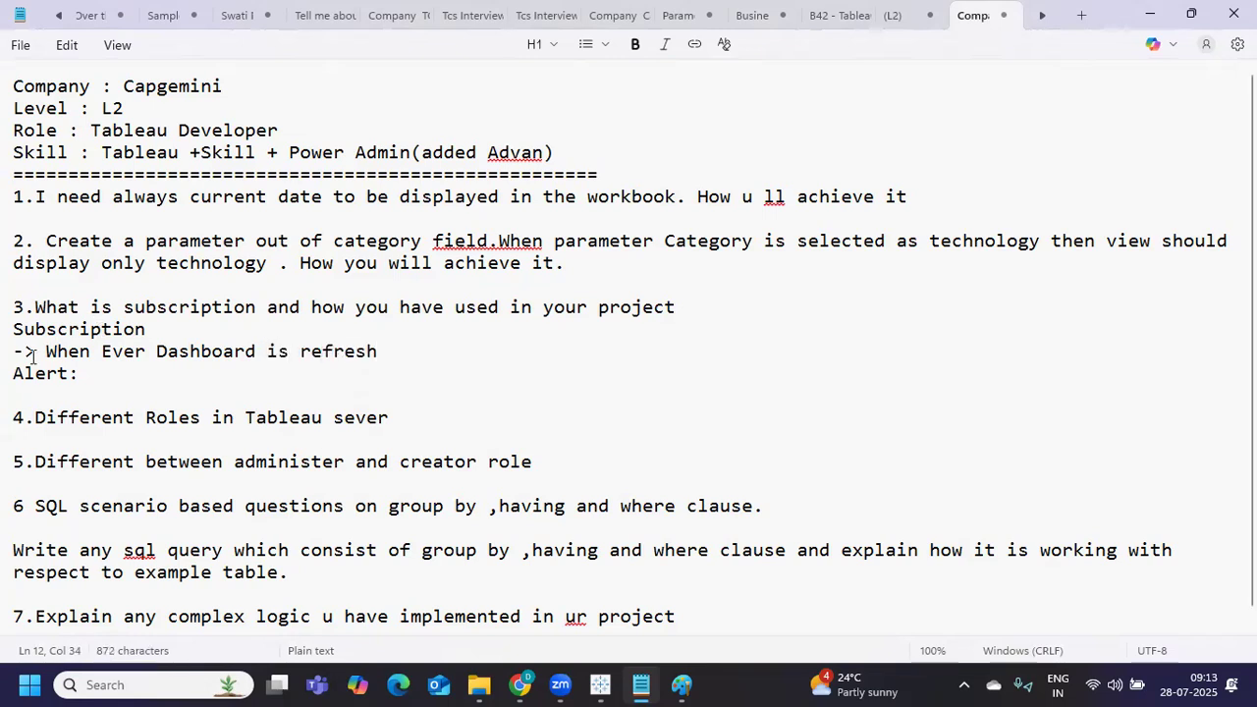
pyautogui.moveTo(34, 353); pyautogui.dragTo(430, 356)
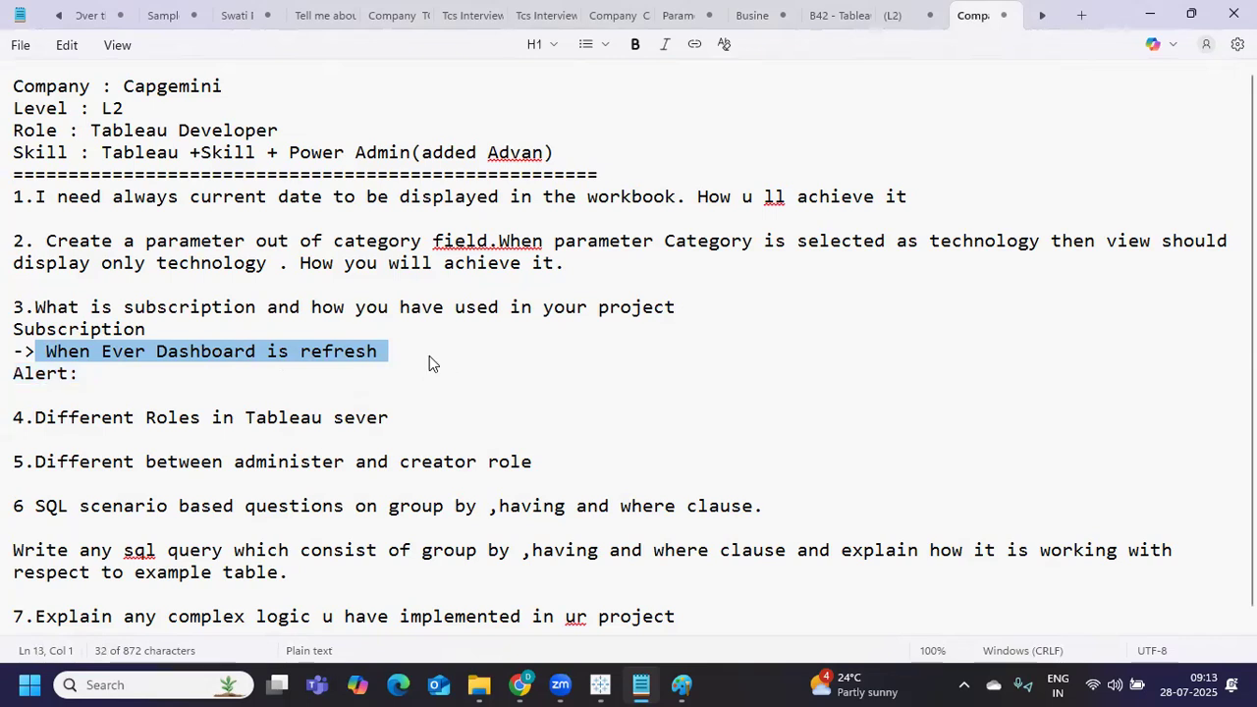
pyautogui.click(413, 353)
pyautogui.press('Return')
pyautogui.write('-> ')
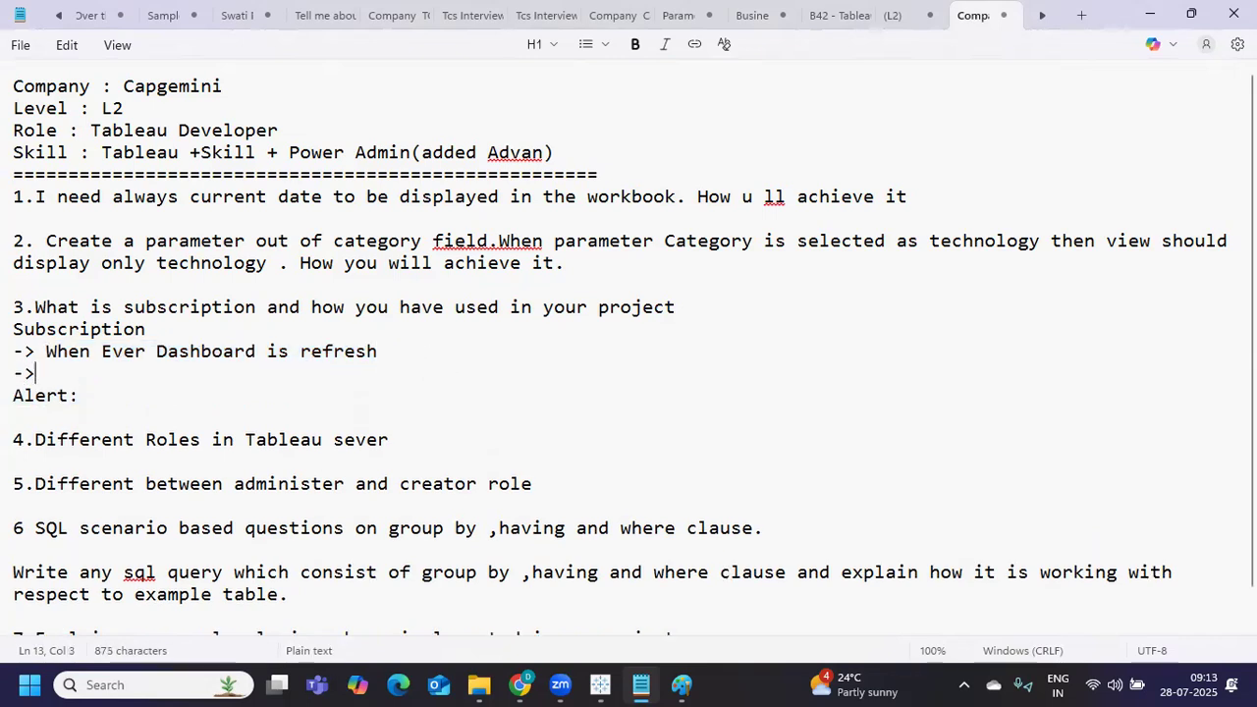
pyautogui.write('Snapsho')
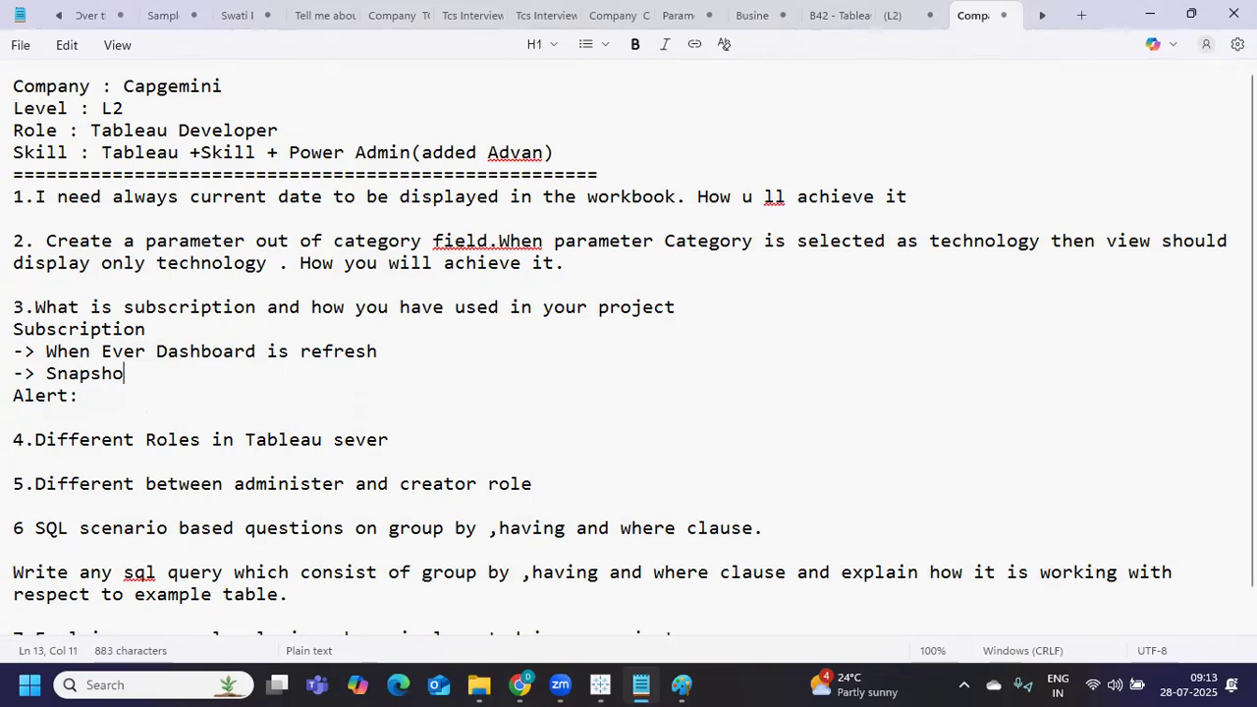
pyautogui.write('t of Dashb')
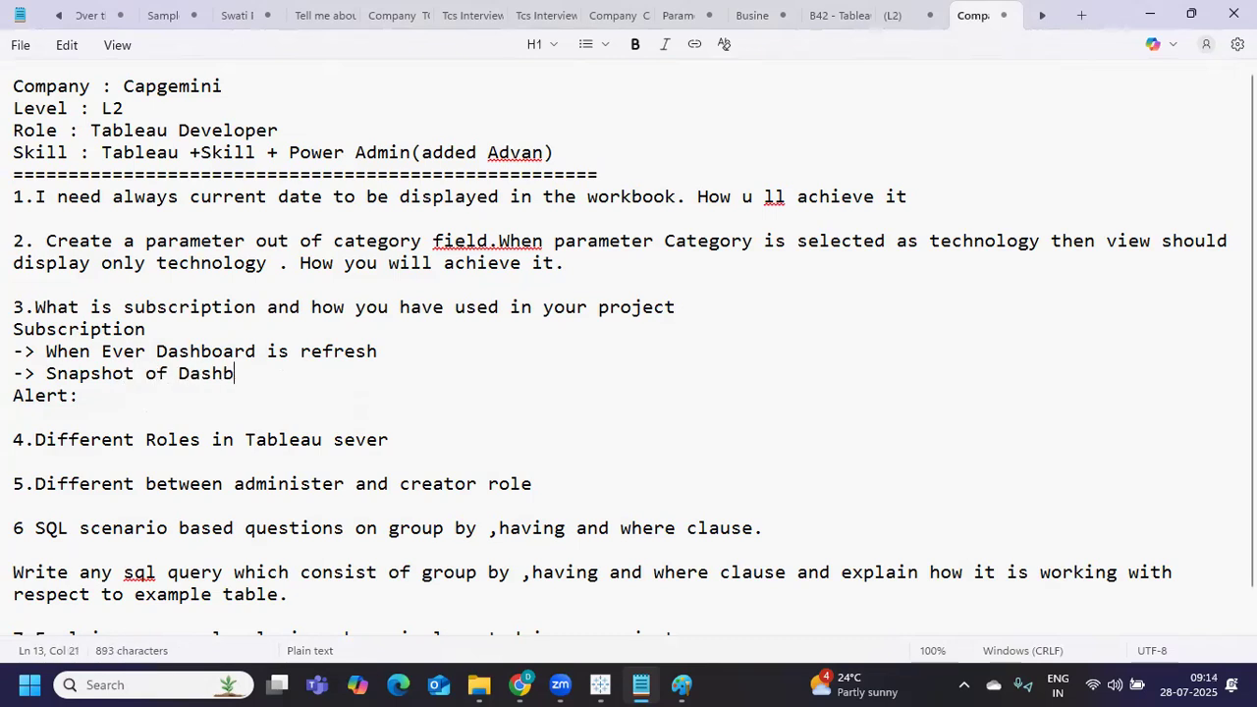
pyautogui.write('oard - Image/Pdf')
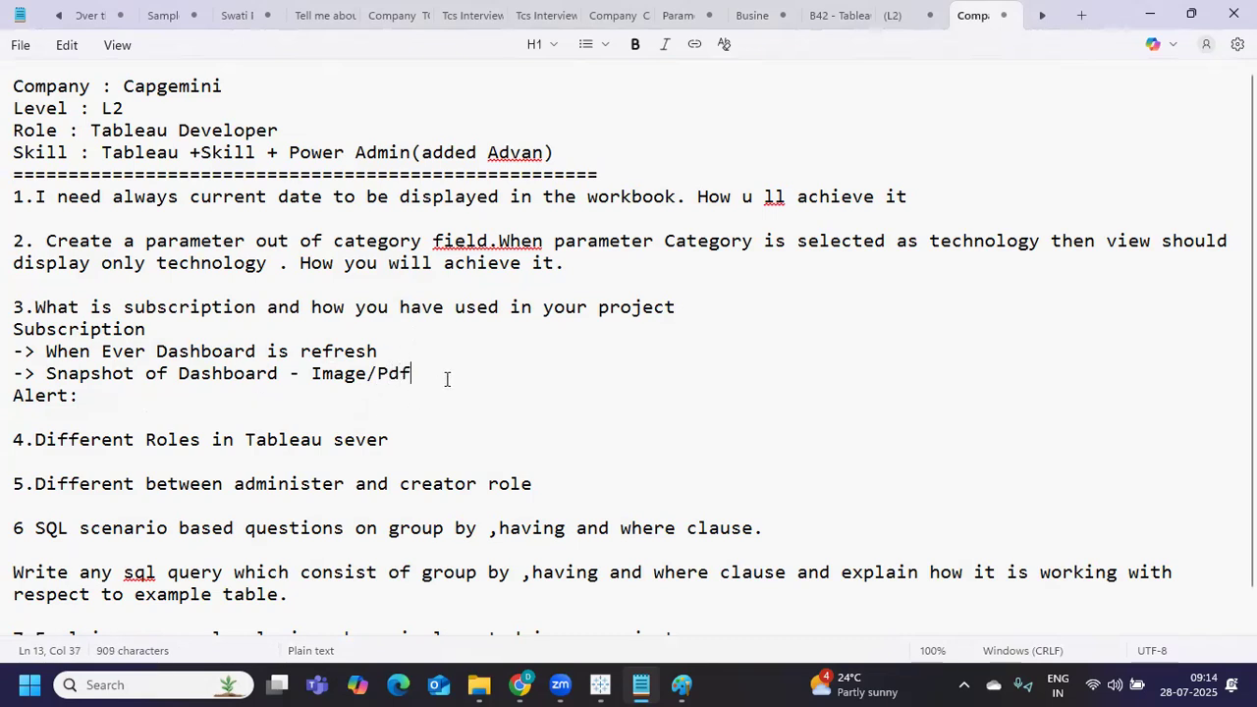
pyautogui.moveTo(444, 374); pyautogui.dragTo(8, 362)
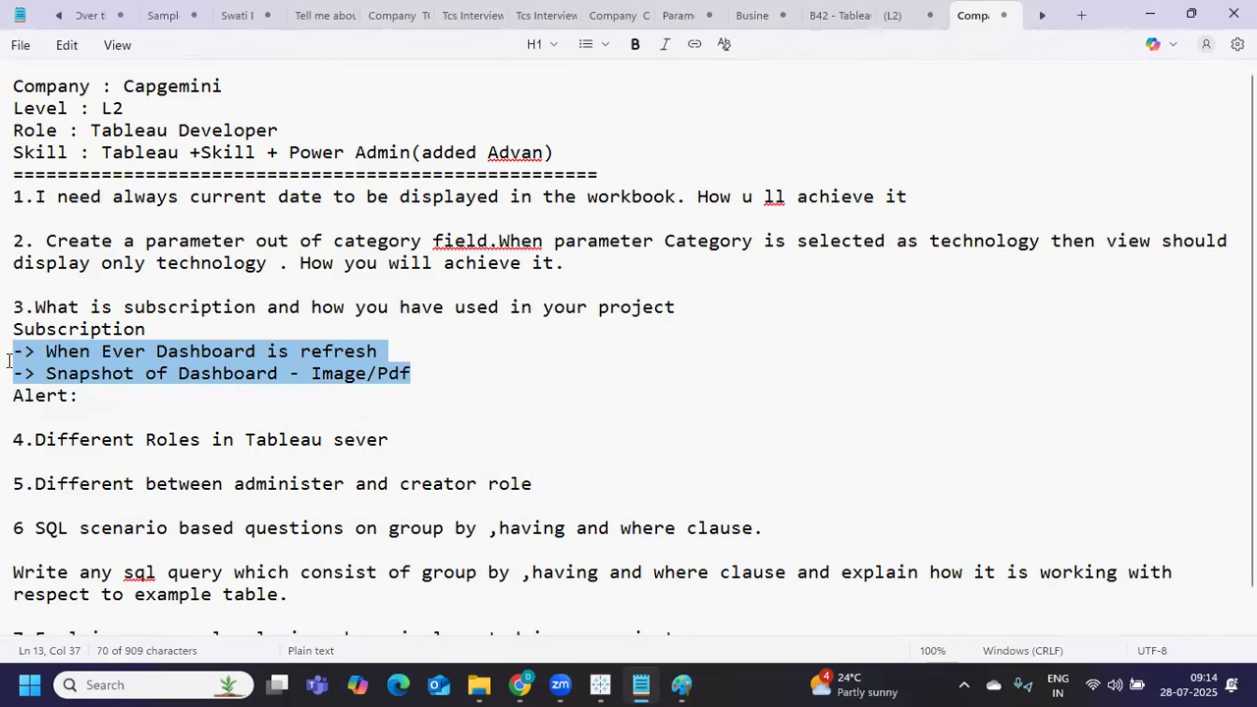
# Step: Complete the alert note with 'Conditional based' and a '> 5000' threshold line
pyautogui.click(110, 399)
pyautogui.write('A')
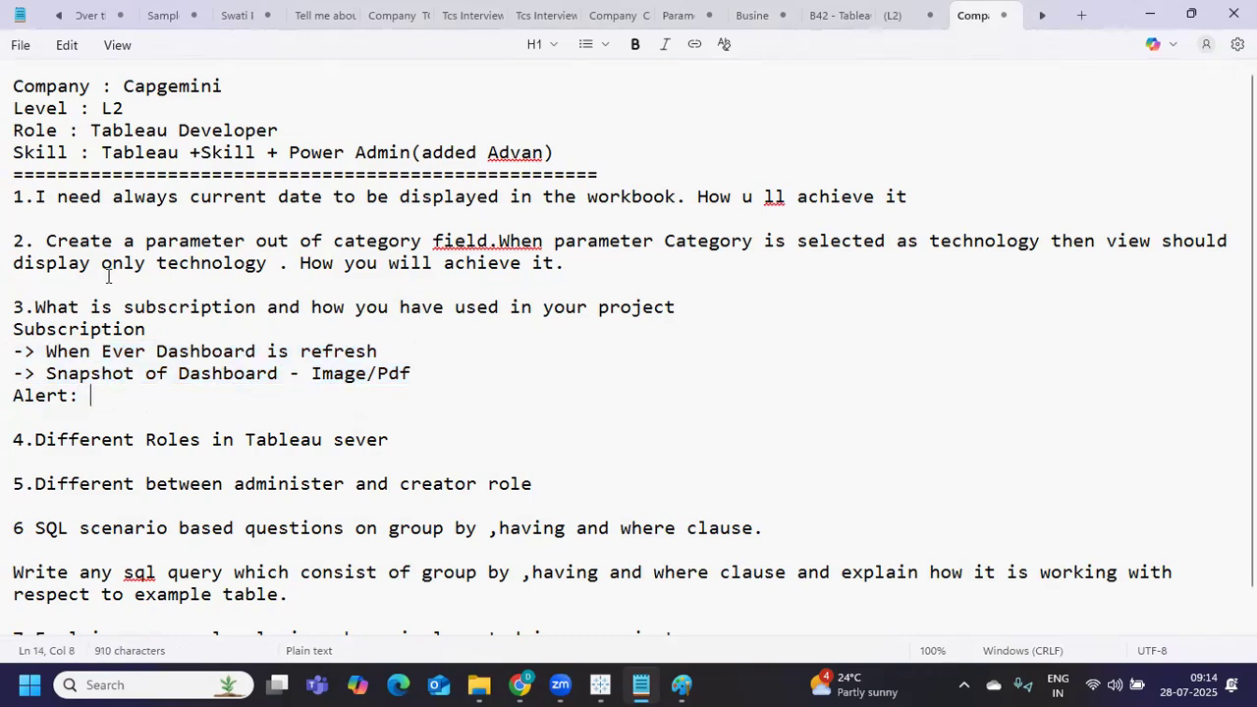
pyautogui.press('BackSpace')
pyautogui.write('Co')
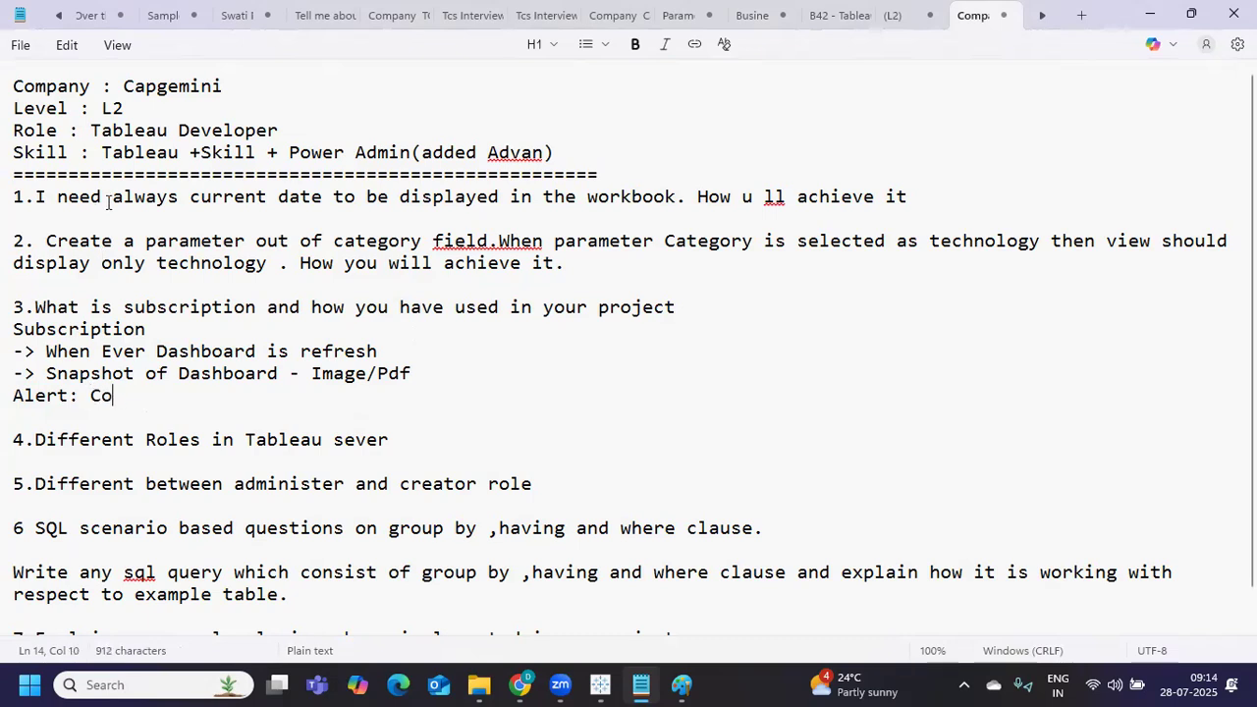
pyautogui.write('nditional based')
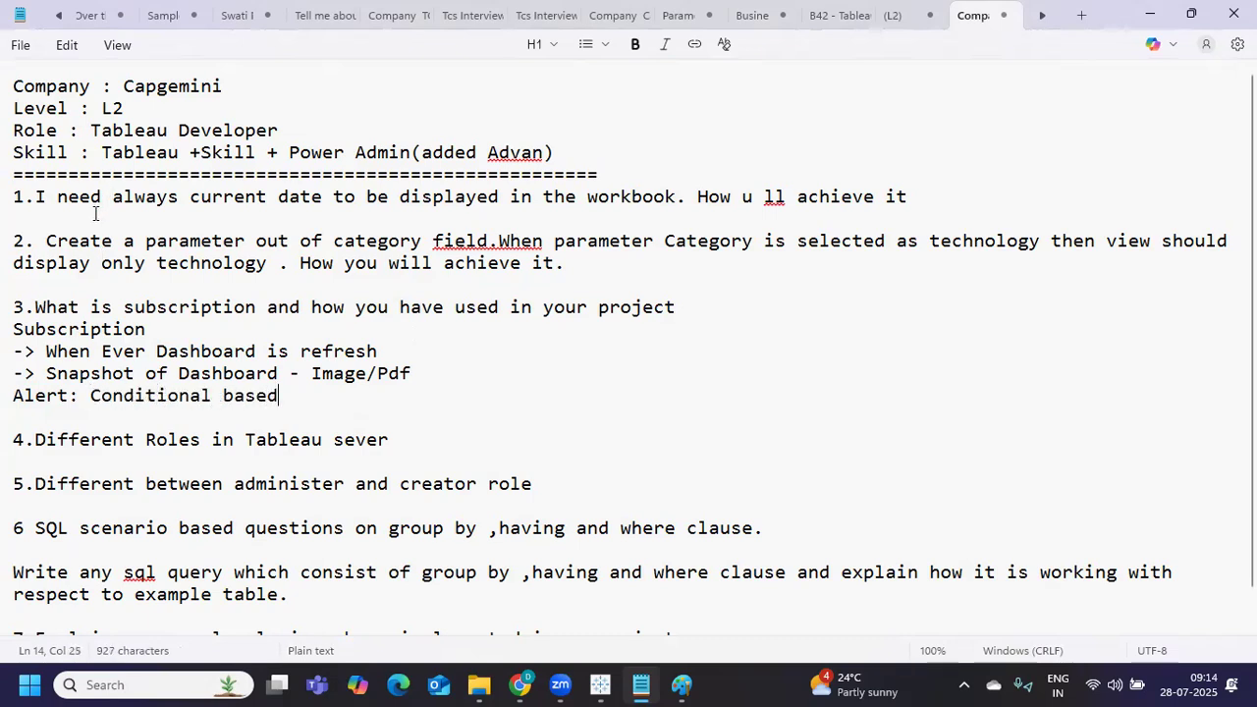
pyautogui.press('Return')
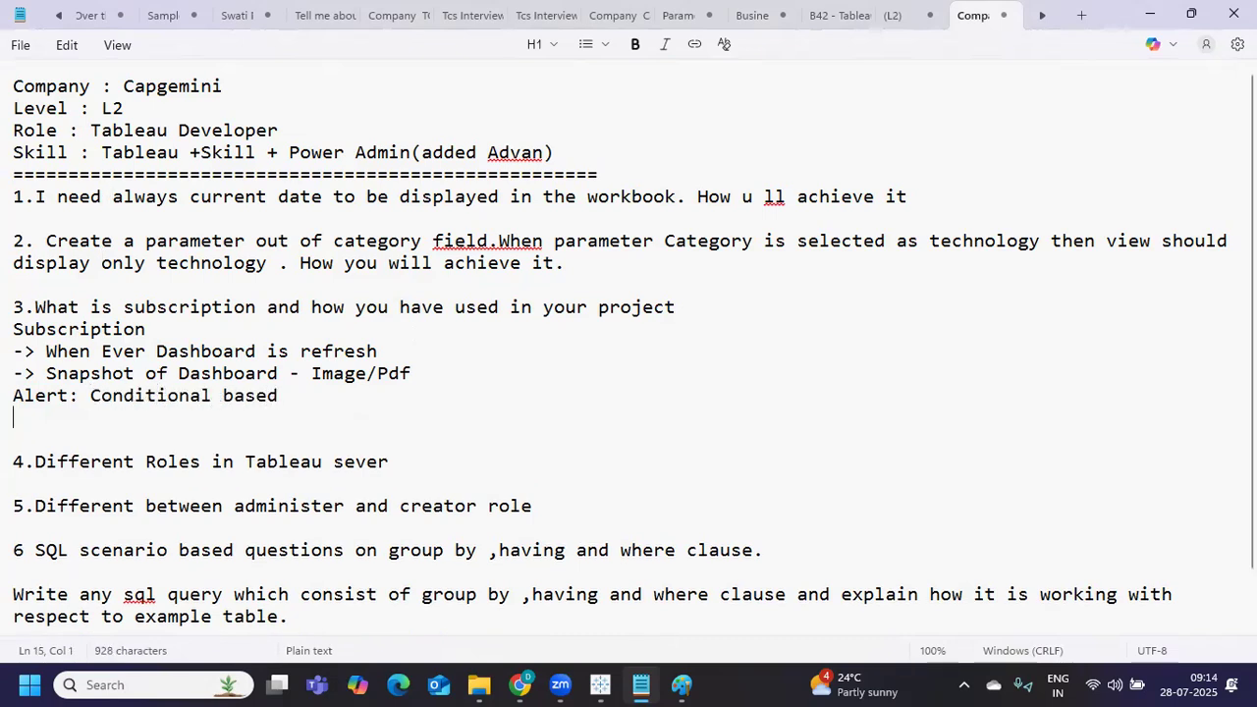
pyautogui.write('> 5000')
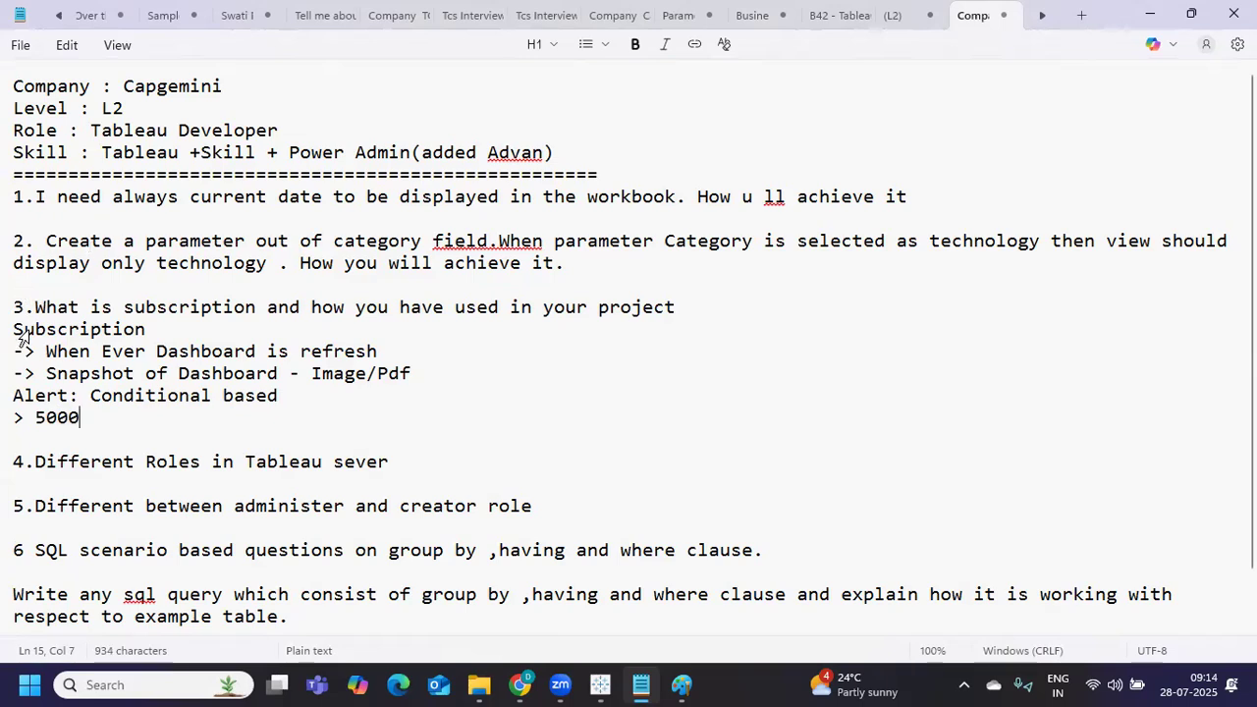
# Step: Add the line '> Alert stating KPI has crossed the Threshold.' below the 5000 threshold
pyautogui.moveTo(86, 422); pyautogui.dragTo(13, 397)
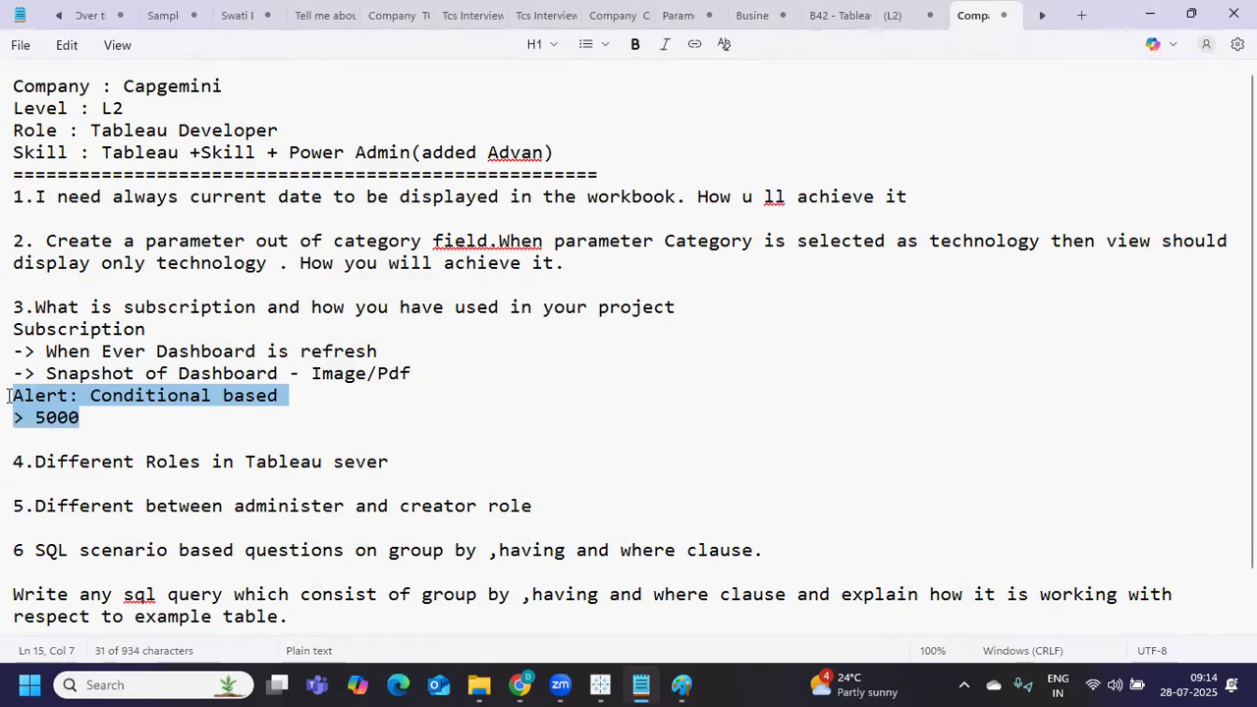
pyautogui.click(83, 416)
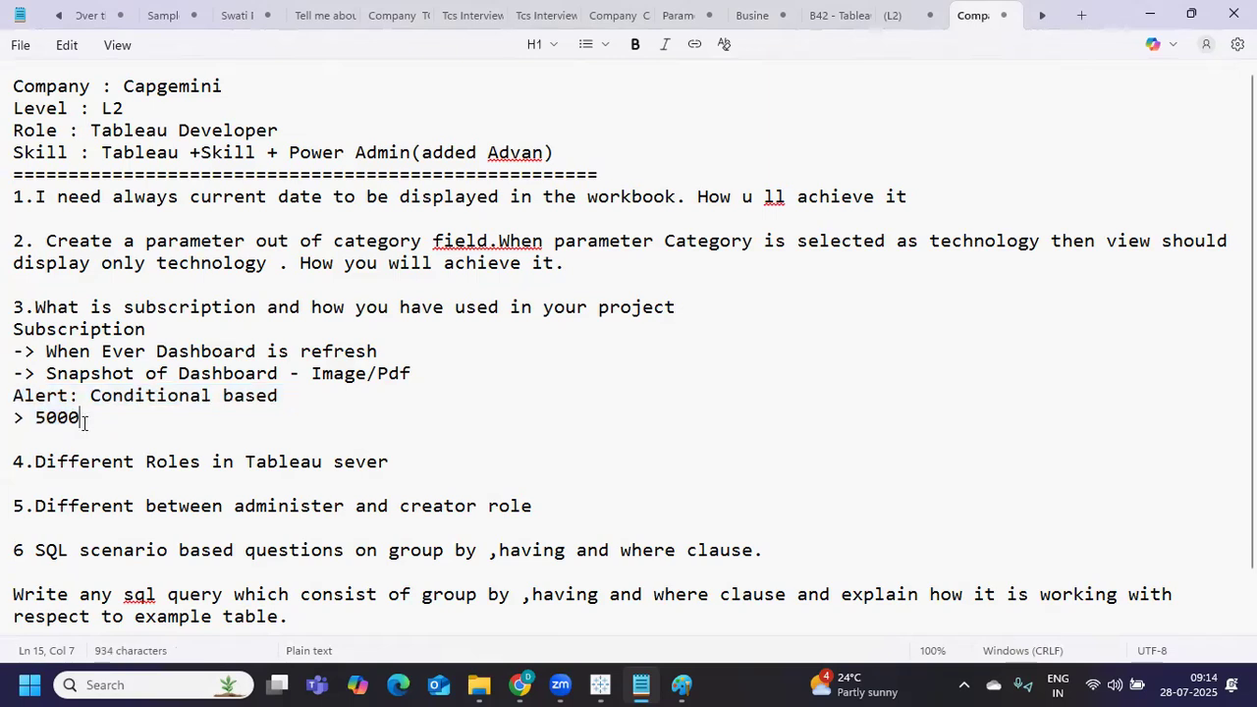
pyautogui.press('Return')
pyautogui.write('> ')
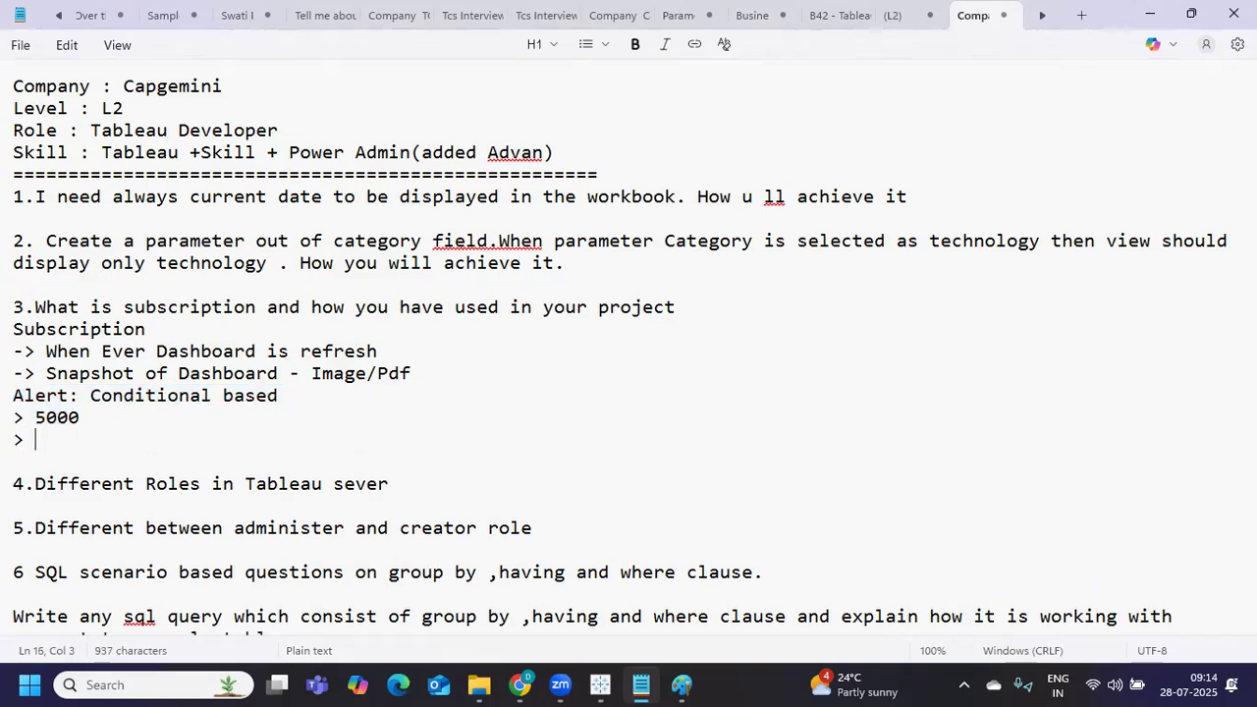
pyautogui.write('Alert stati')
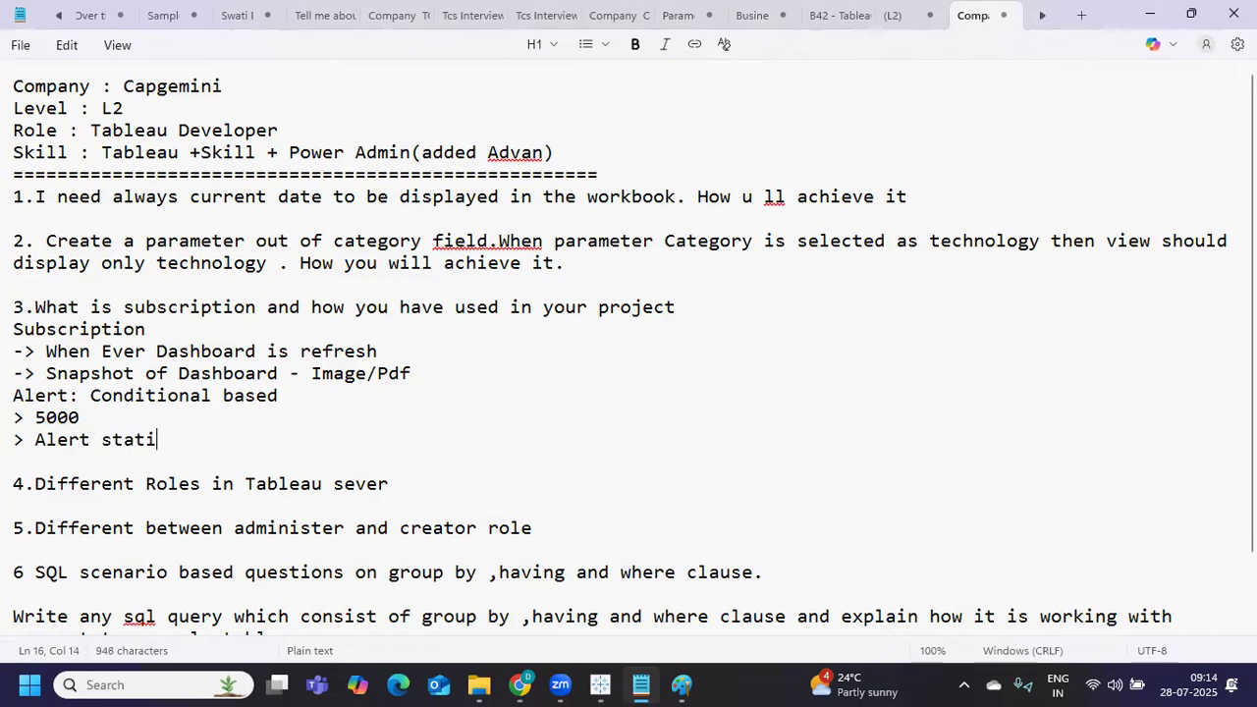
pyautogui.write('ng KPI ')
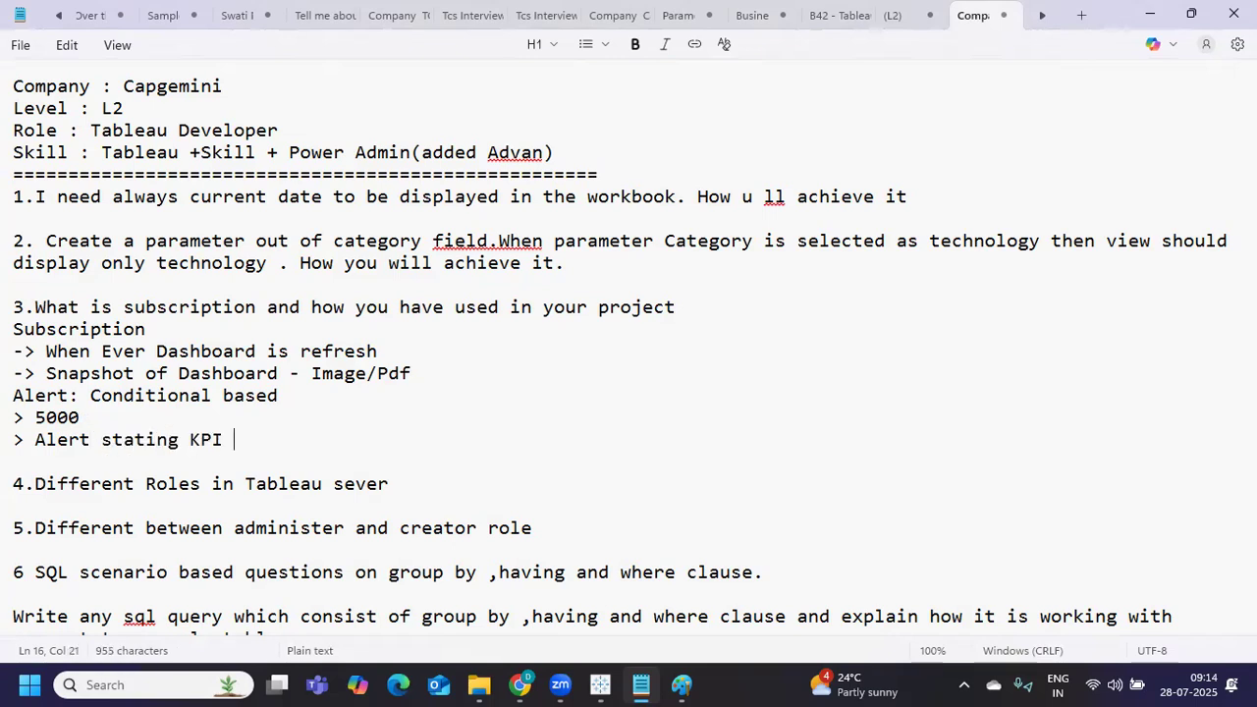
pyautogui.write('has crossed the ')
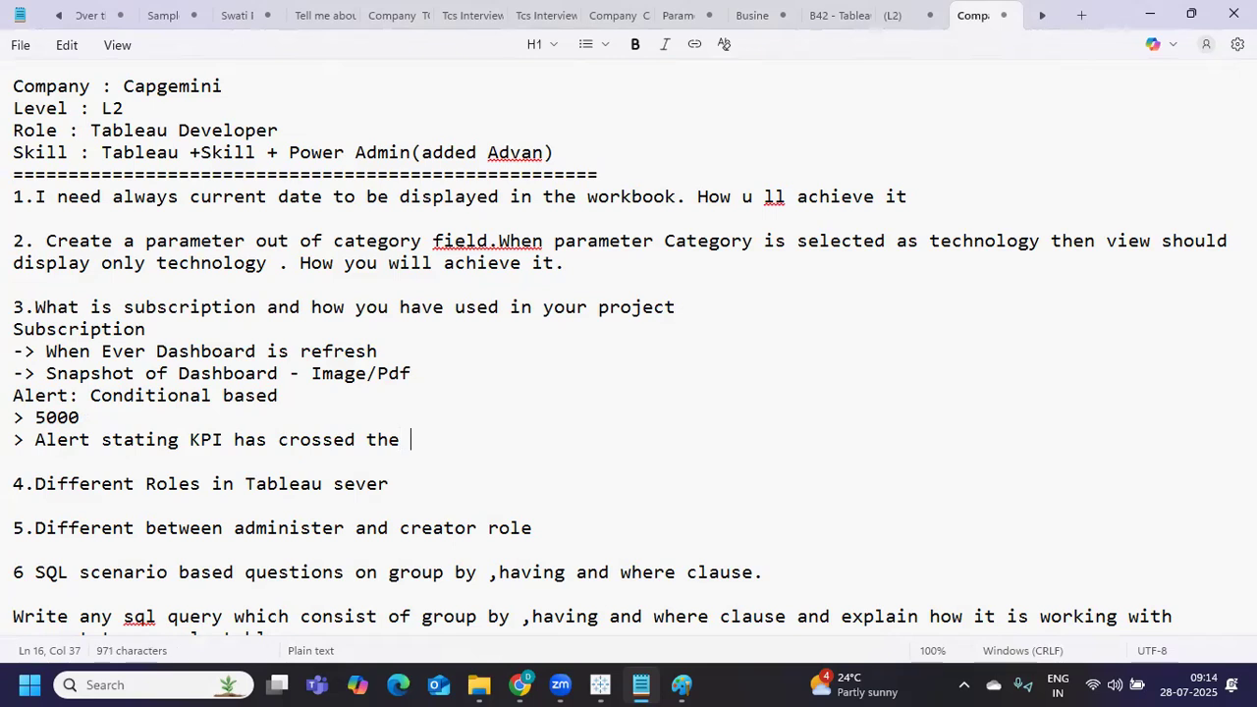
pyautogui.write('Threshold.')
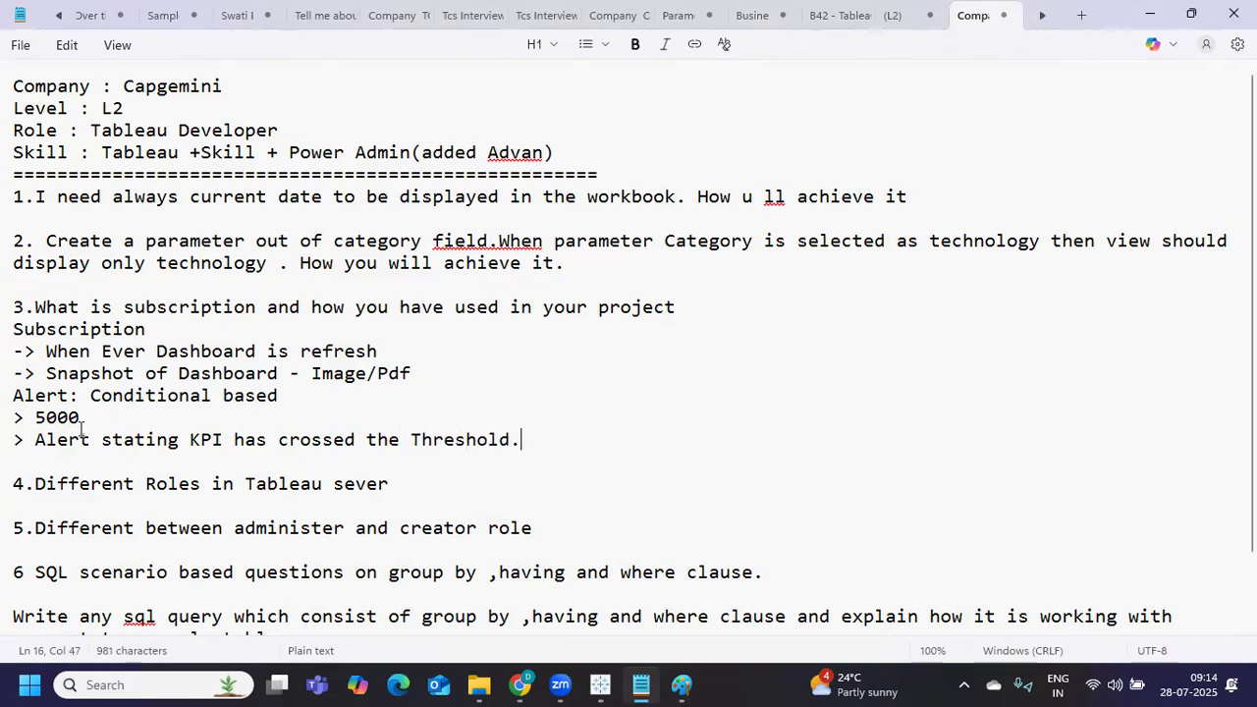
# Step: Highlight the subscription, alert and question 4 server-role text, then bring up Paint's role table
pyautogui.click(45, 329)
pyautogui.moveTo(44, 329); pyautogui.dragTo(101, 330)
pyautogui.moveTo(22, 394); pyautogui.dragTo(19, 439)
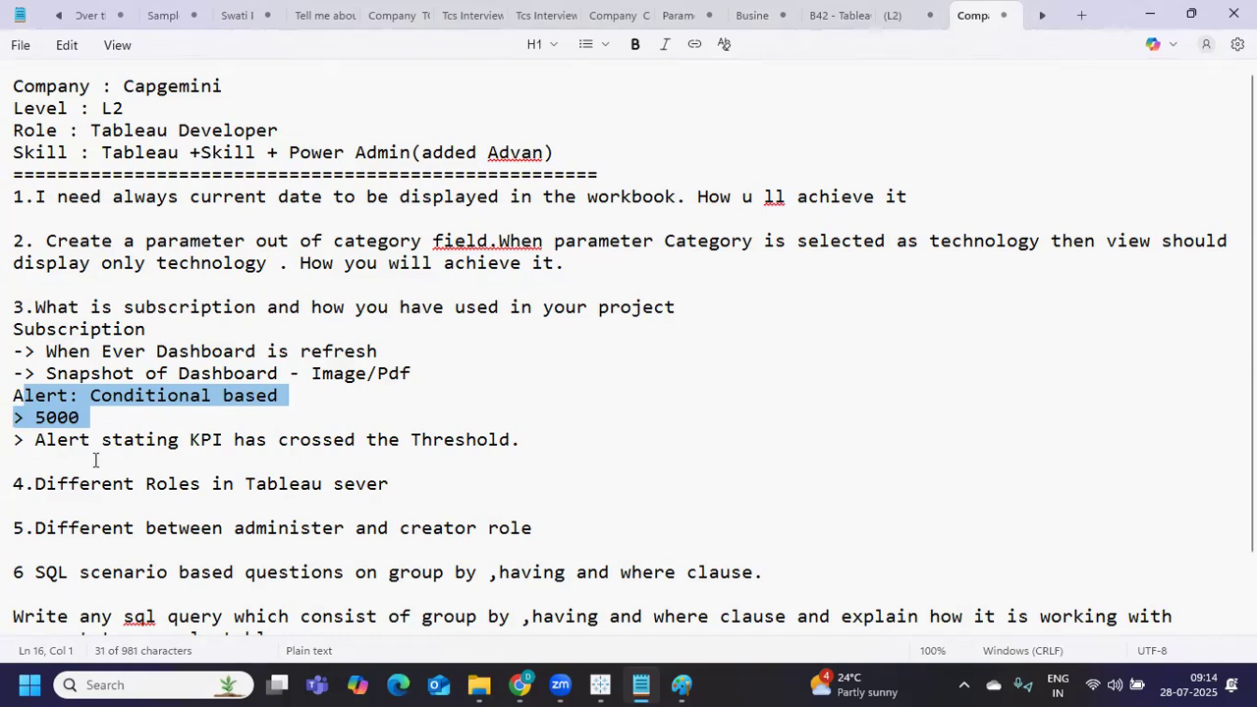
pyautogui.moveTo(46, 484); pyautogui.dragTo(394, 483)
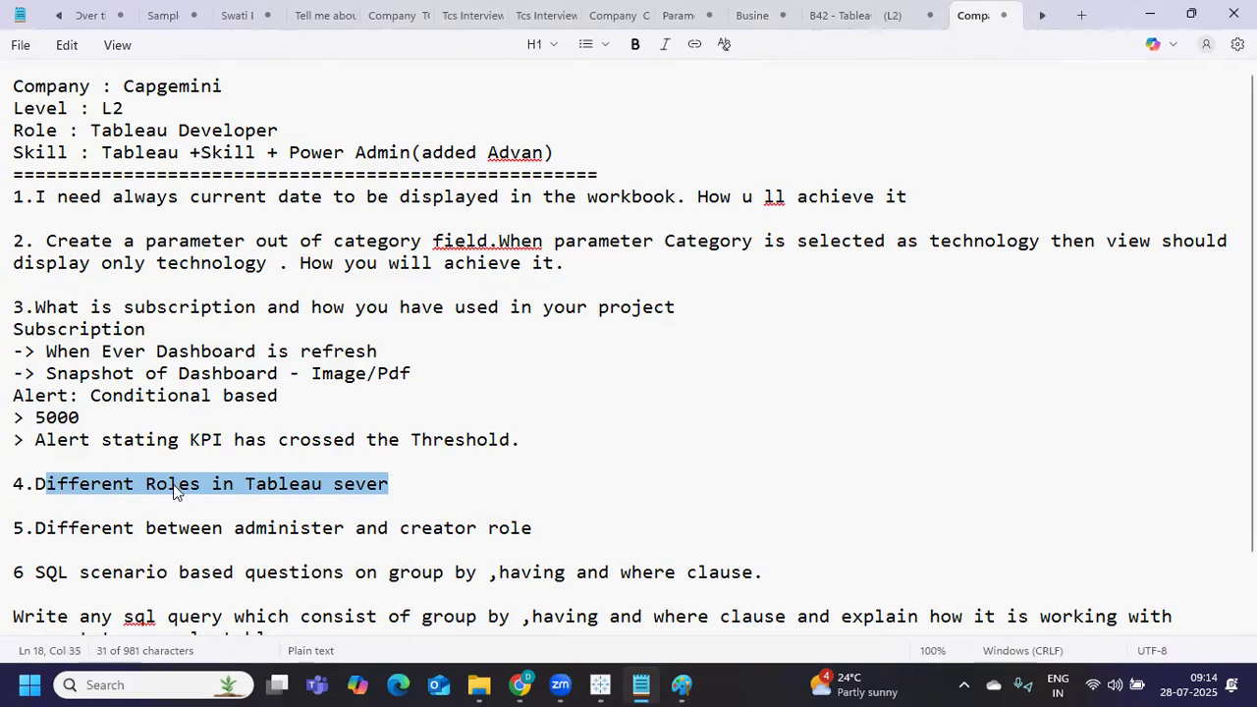
pyautogui.click(678, 684)
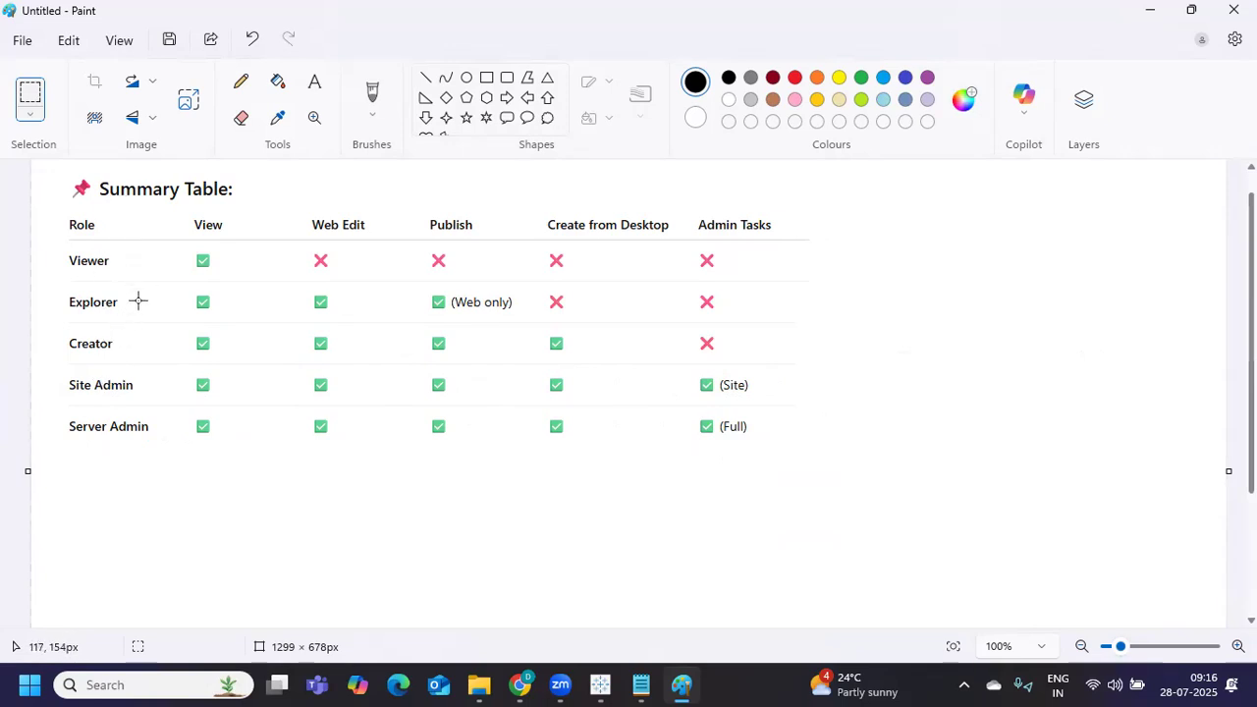
pyautogui.moveTo(636, 684)
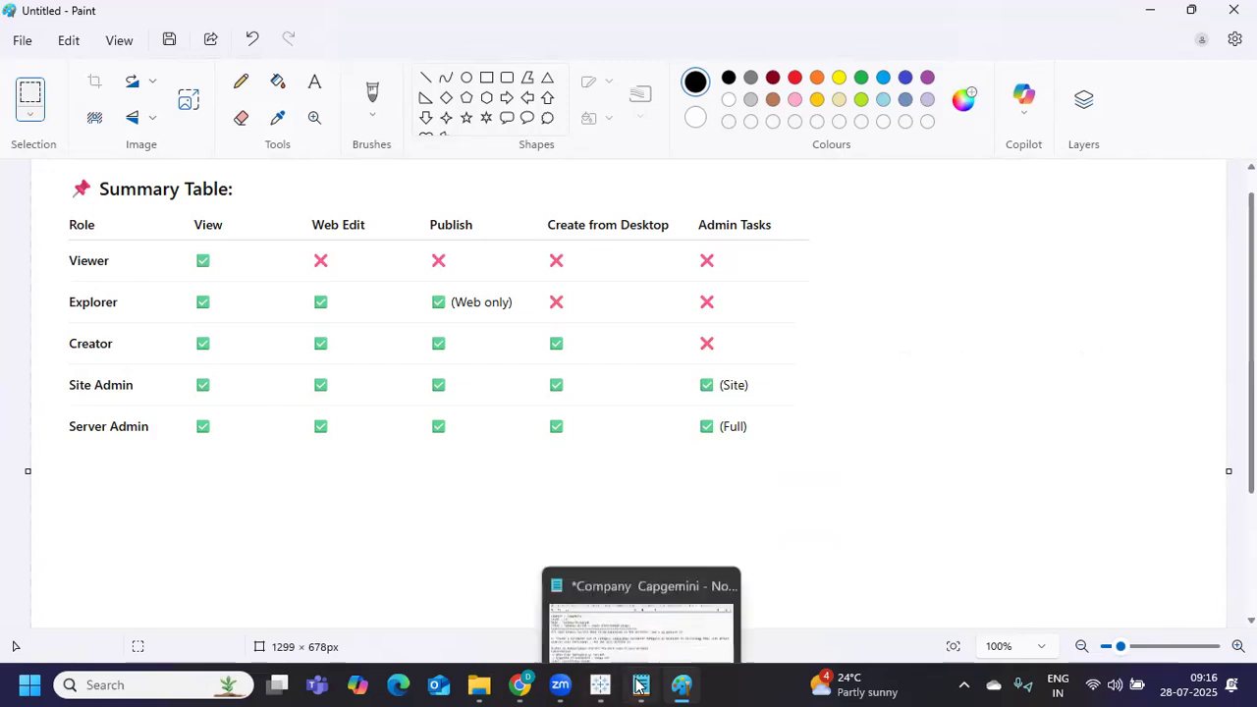
# Step: Scroll to questions 5 and 6 and highlight the SQL group by, having and where query question
pyautogui.click(623, 606)
pyautogui.click(226, 467)
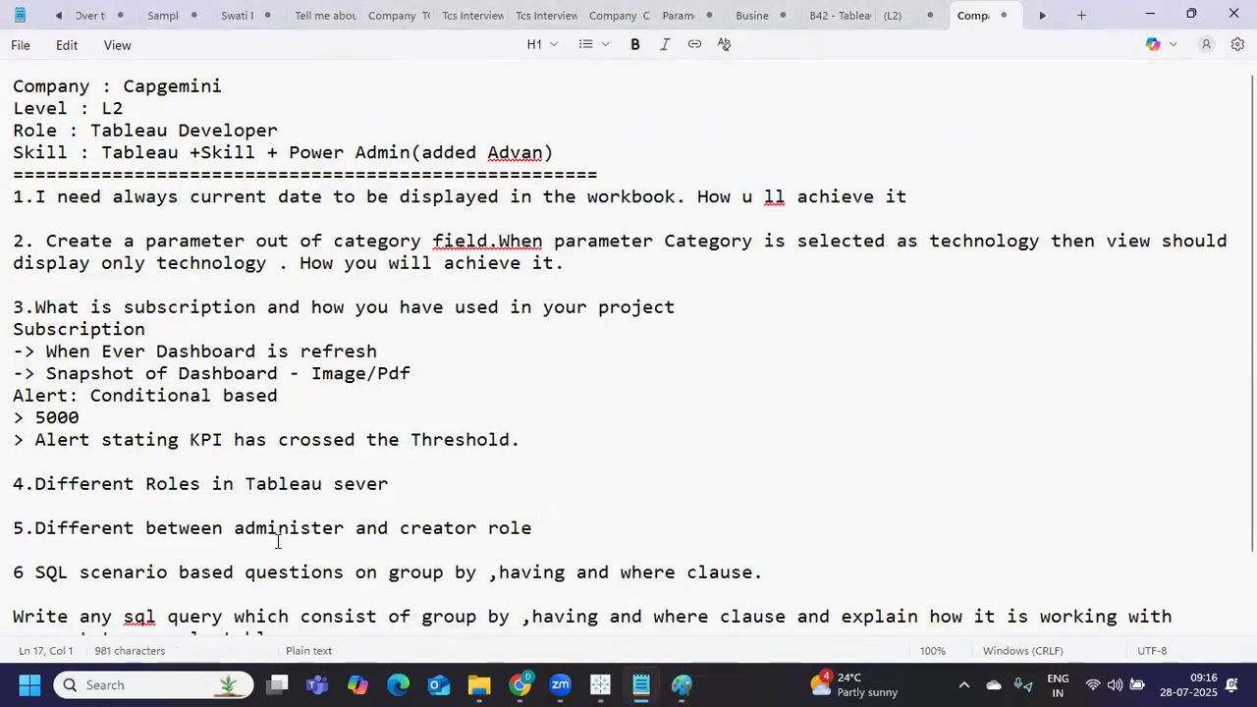
pyautogui.scroll(-1, 278, 540)
pyautogui.moveTo(156, 448); pyautogui.dragTo(563, 457)
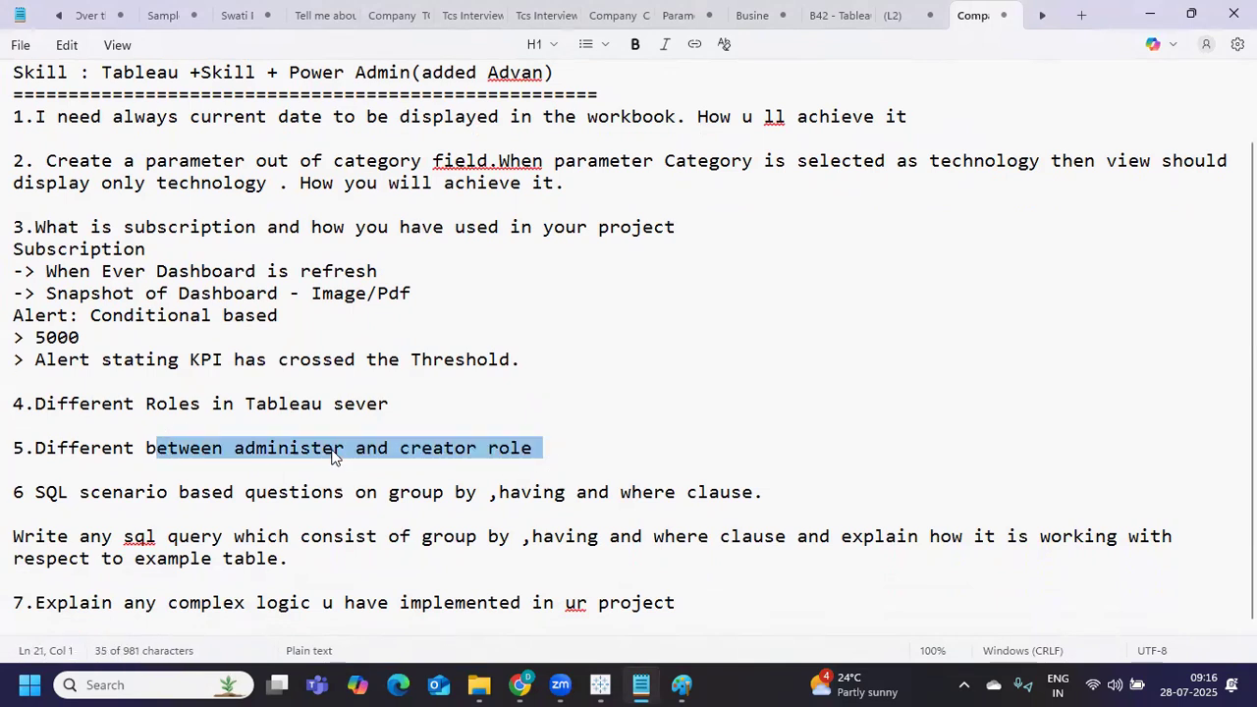
pyautogui.moveTo(100, 491); pyautogui.dragTo(389, 492)
pyautogui.moveTo(467, 492); pyautogui.dragTo(724, 505)
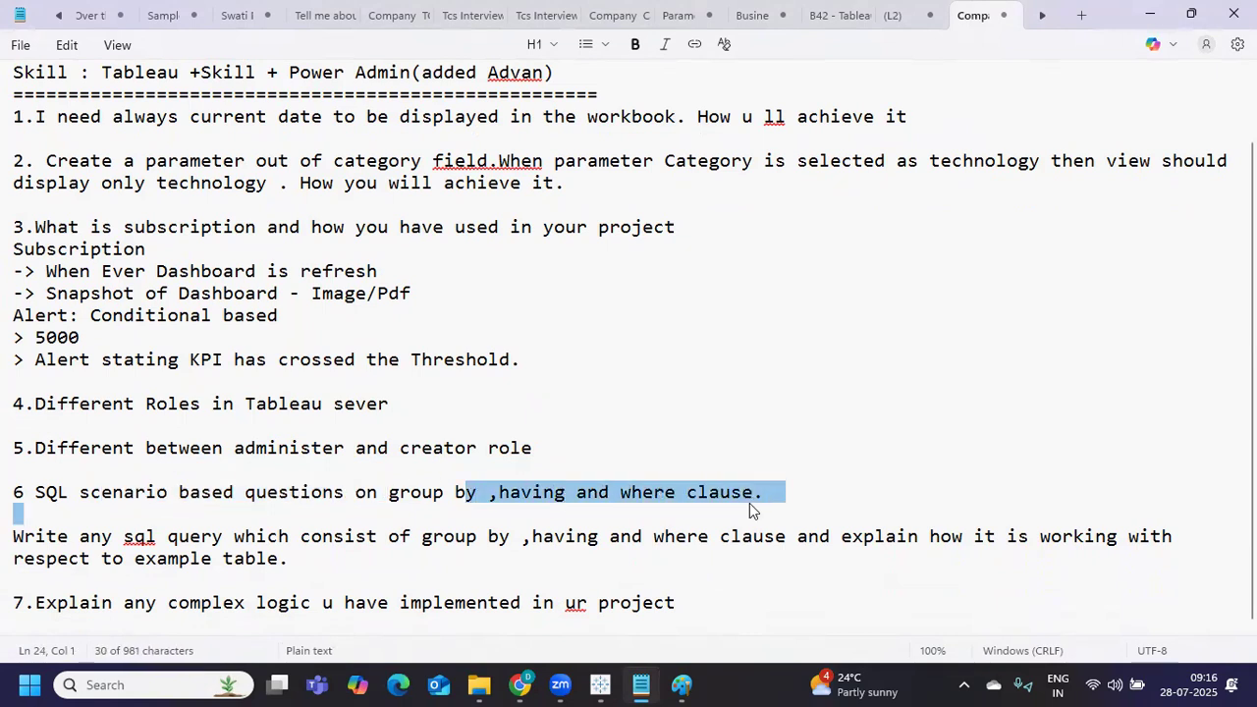
pyautogui.moveTo(94, 536); pyautogui.dragTo(897, 555)
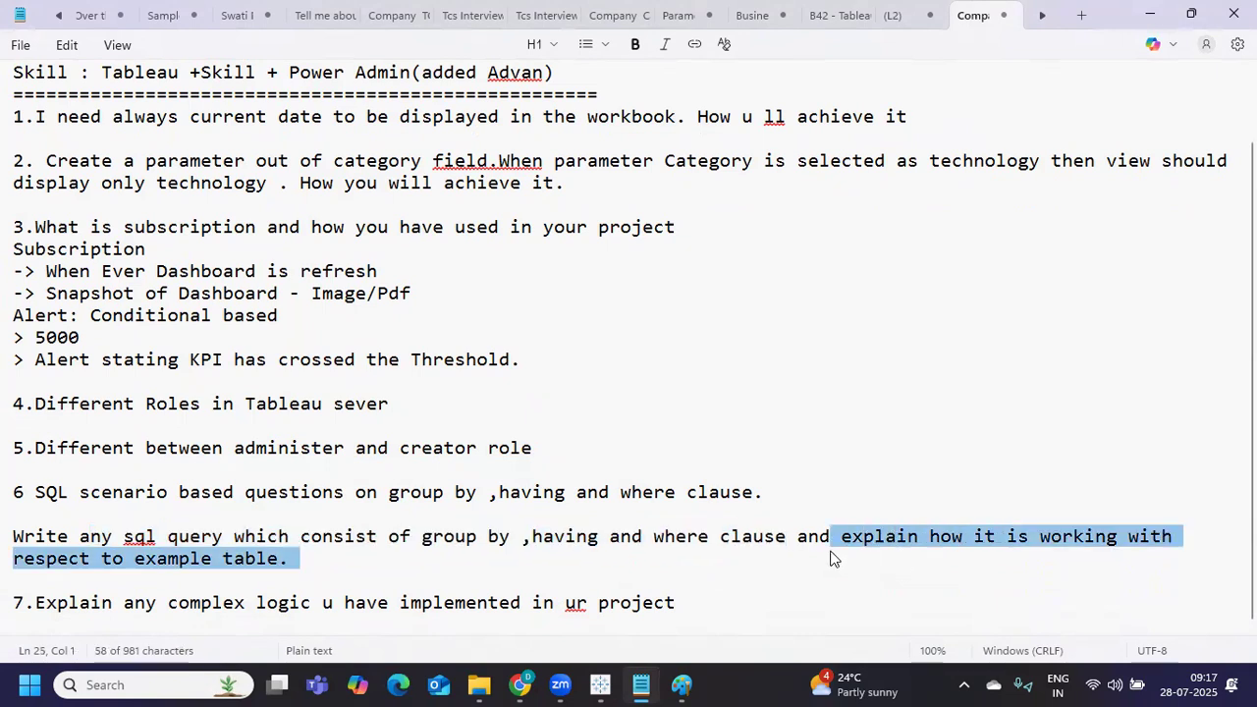
pyautogui.press('Right')
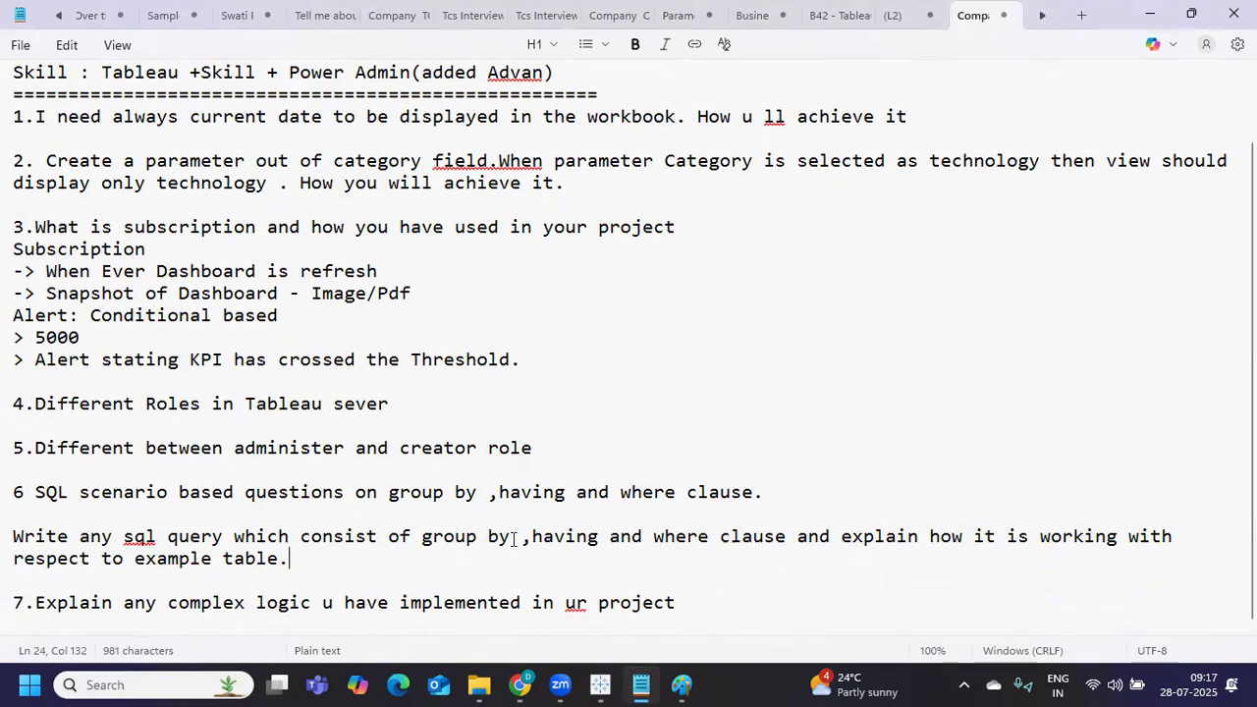
pyautogui.moveTo(489, 538); pyautogui.dragTo(796, 547)
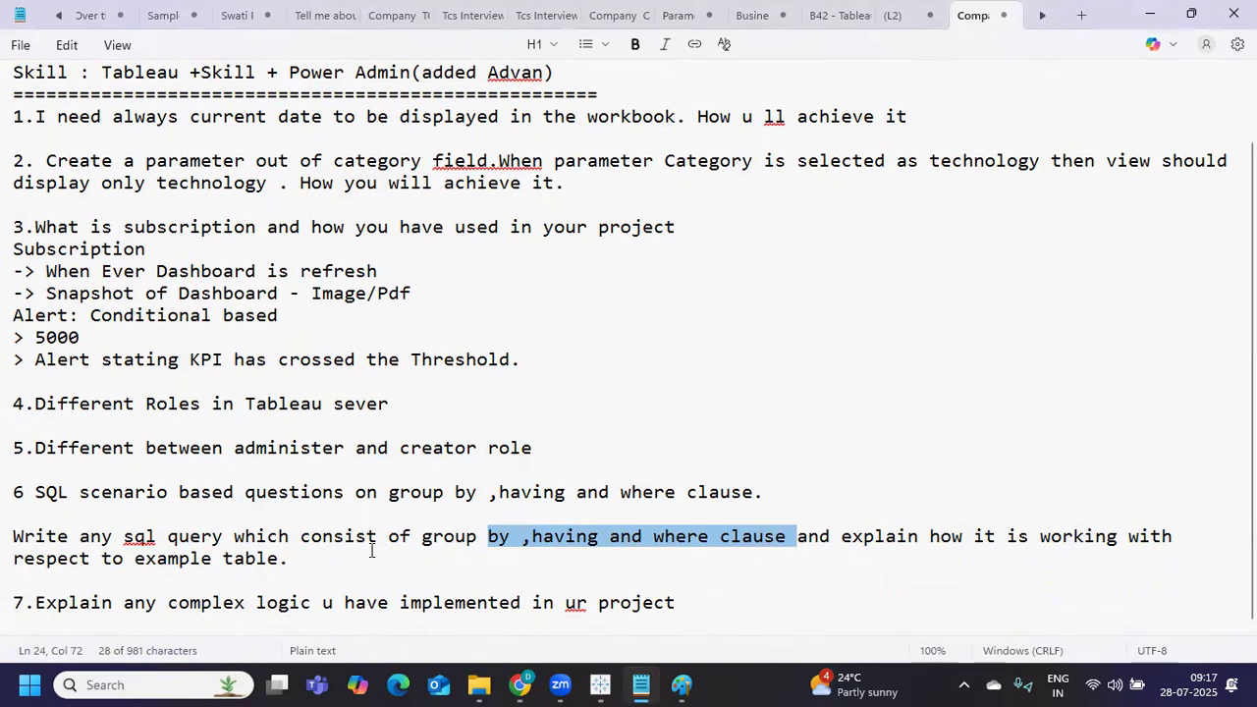
pyautogui.moveTo(144, 536); pyautogui.dragTo(423, 577)
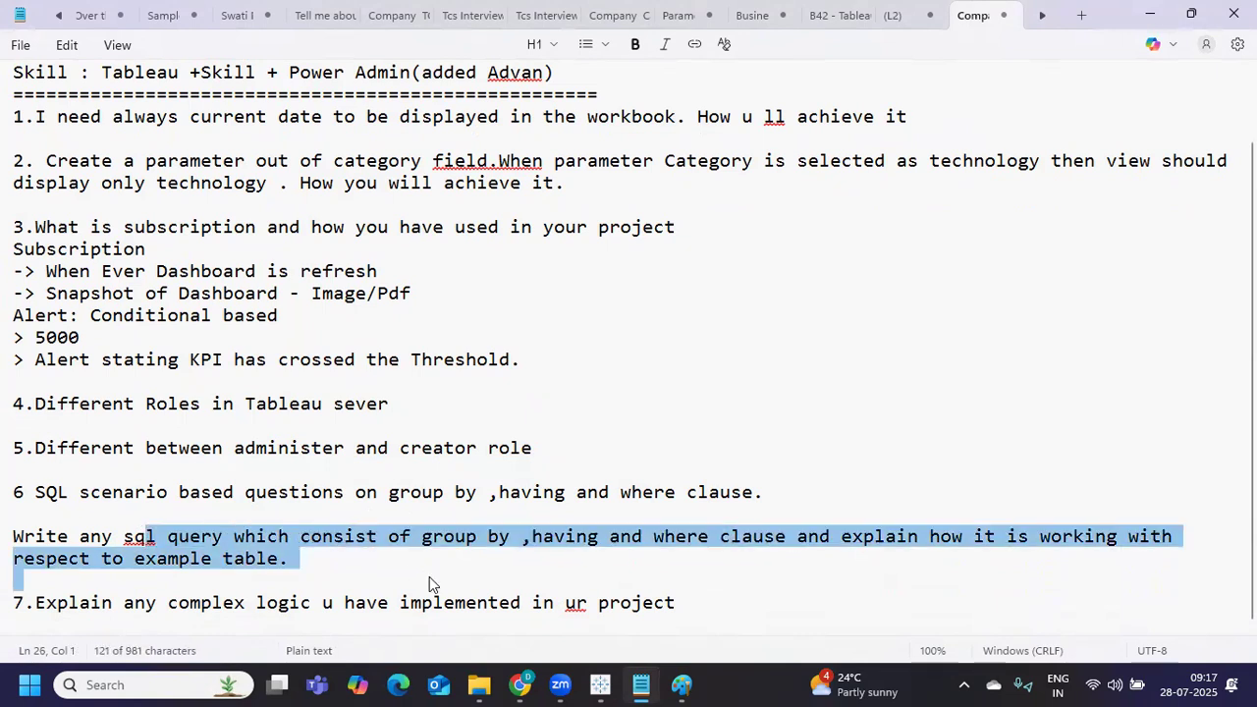
pyautogui.click(383, 565)
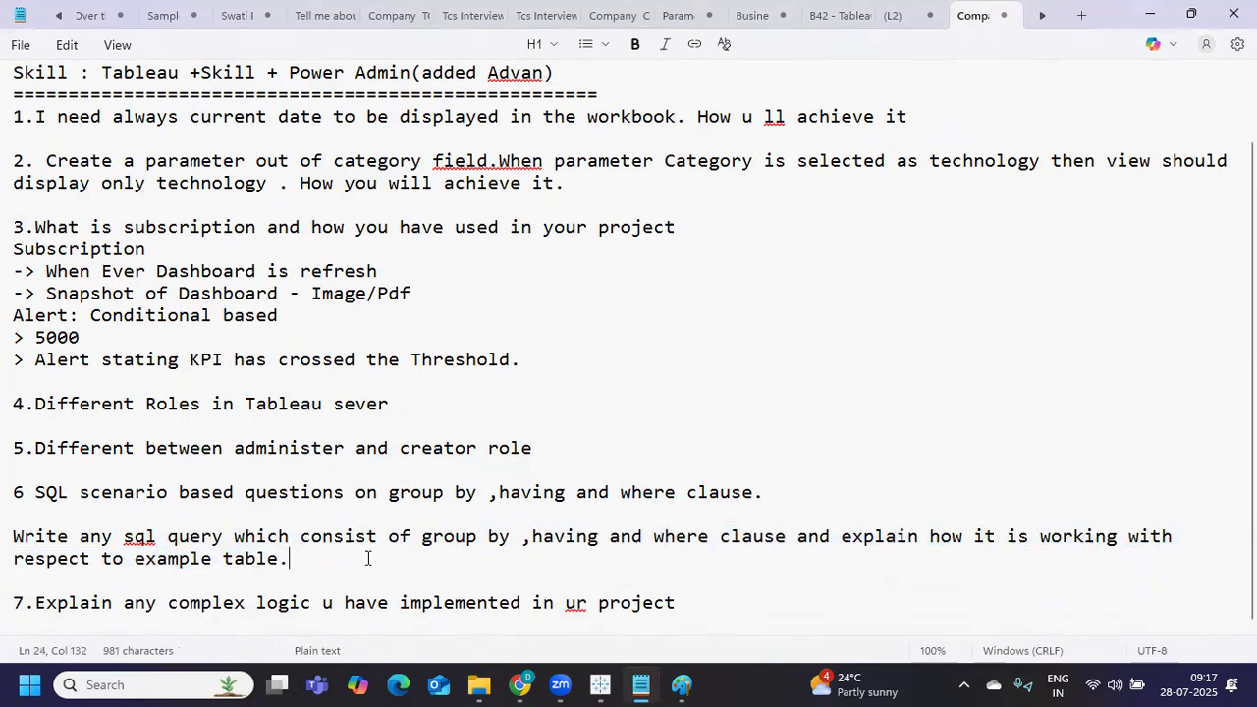
# Step: Below the SQL question, write the query SELECT ENAME, SUM(SAL) FROM EMP GROUP BY ENAME
pyautogui.press('Return')
pyautogui.press('Return')
pyautogui.write('se')
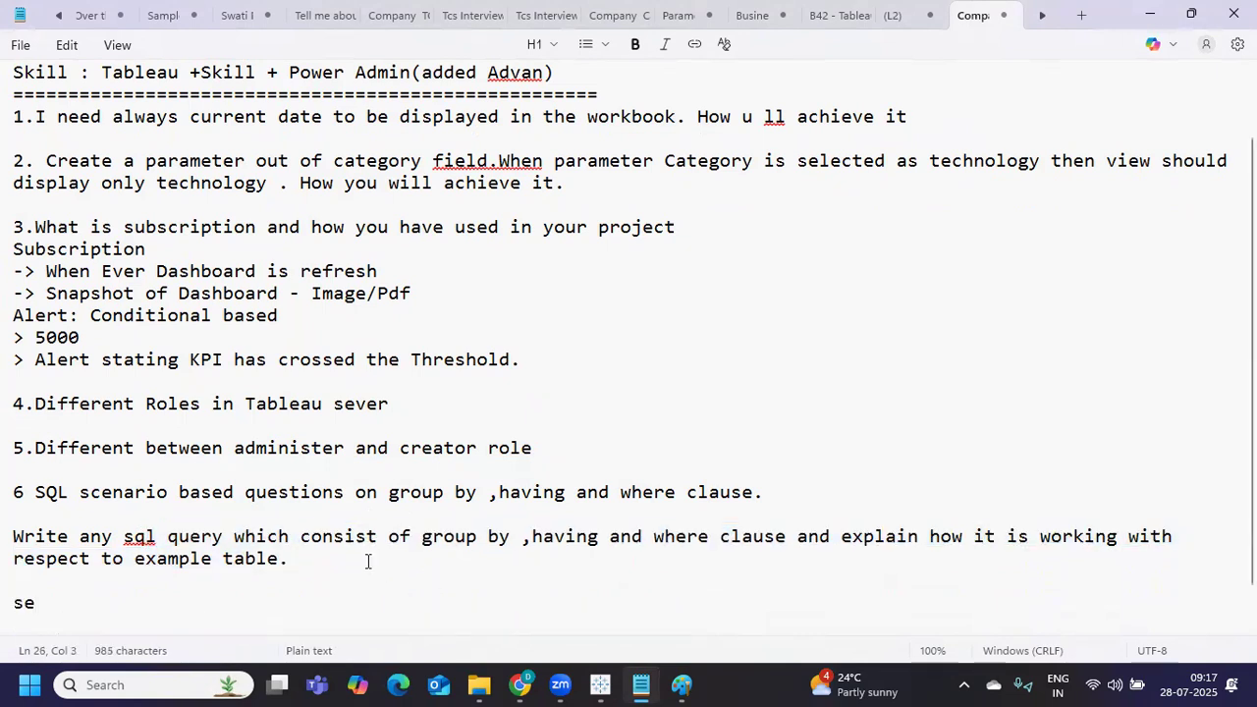
pyautogui.press('BackSpace')
pyautogui.press('BackSpace')
pyautogui.write('sELE')
pyautogui.press('BackSpace')
pyautogui.press('BackSpace')
pyautogui.press('BackSpace')
pyautogui.press('BackSpace')
pyautogui.write('SELECT ENAME,')
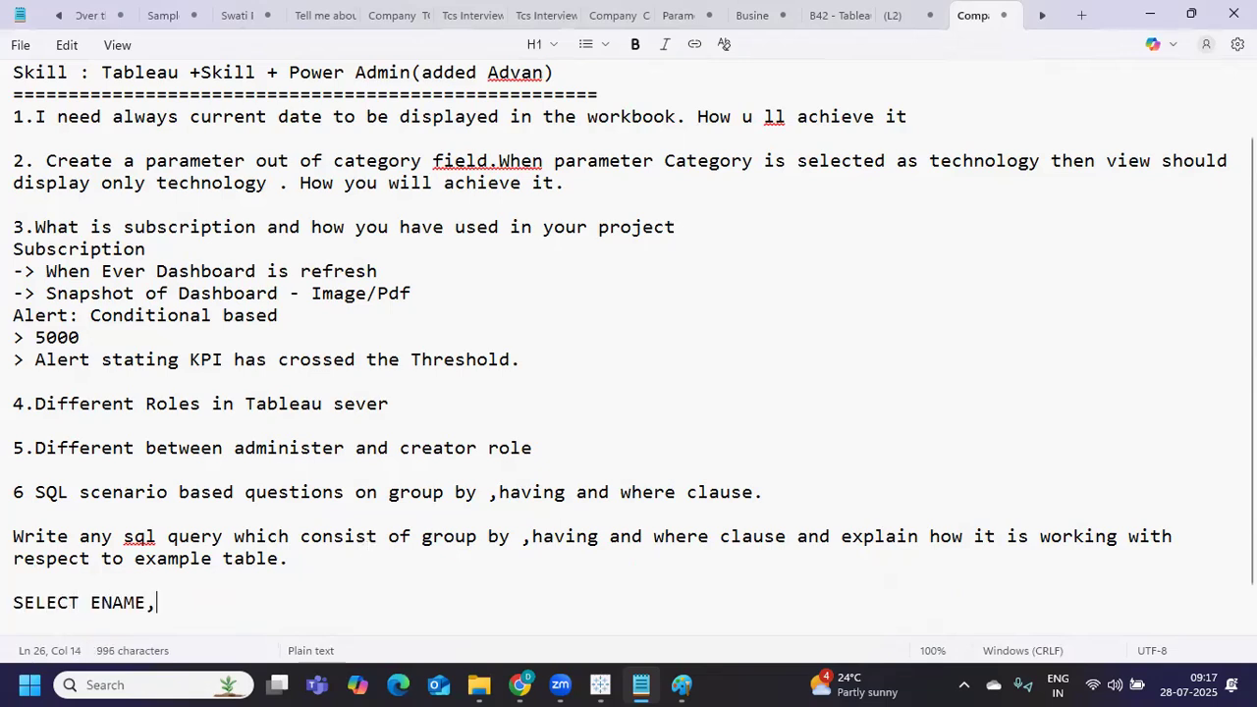
pyautogui.write('G')
pyautogui.press('BackSpace')
pyautogui.write('SUM')
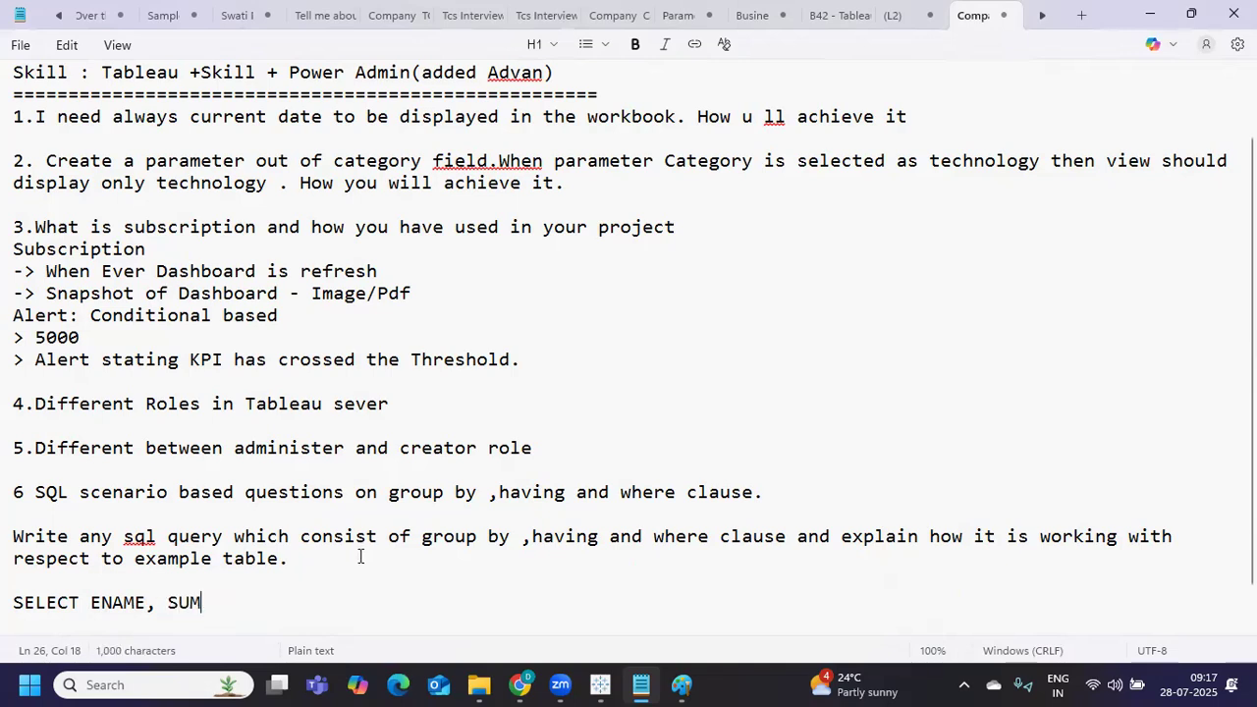
pyautogui.write('(SAL) FROM E')
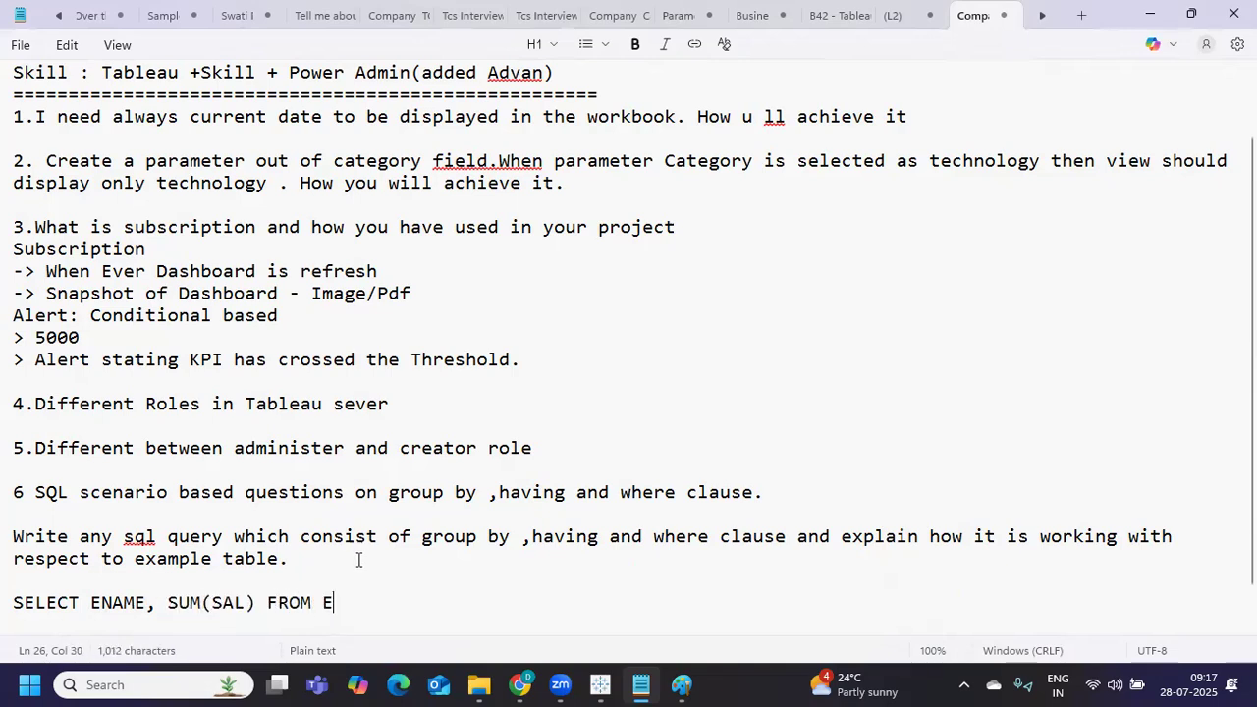
pyautogui.write('MP GROUP BY ')
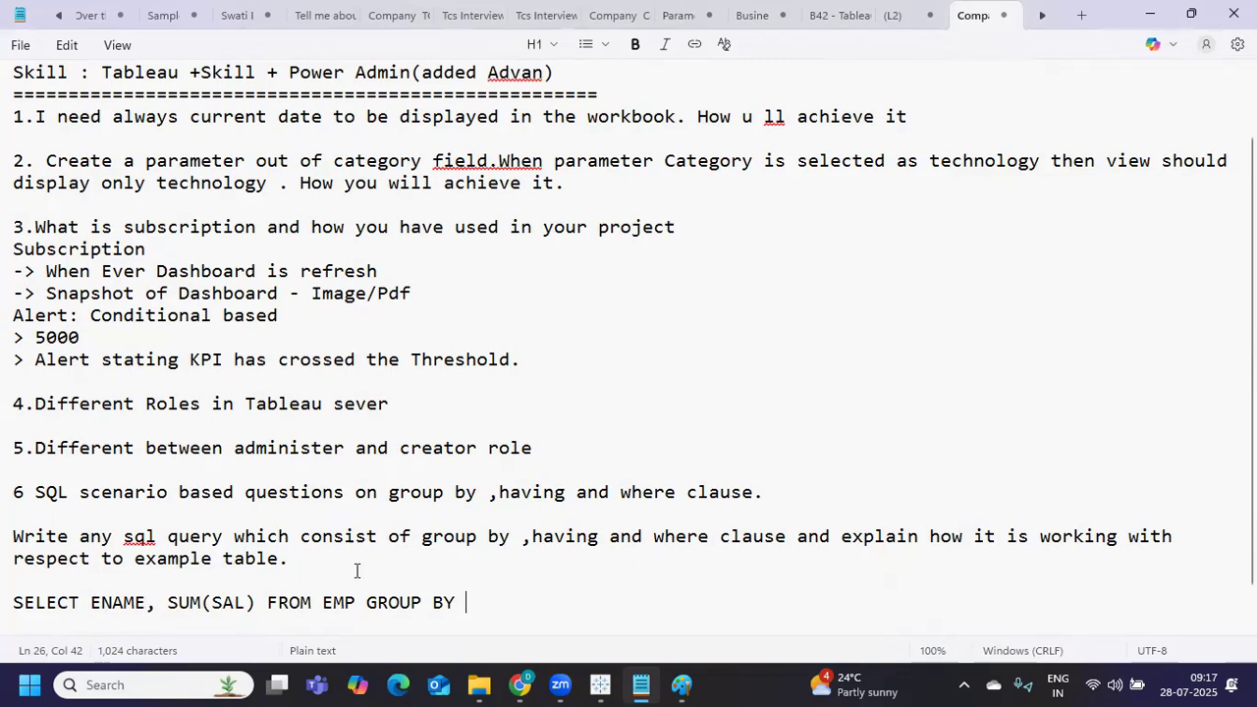
pyautogui.write('ENAME')
# Step: Review the query and question 7, then position the cursor at the end of question 7
pyautogui.scroll(-1, 329, 621)
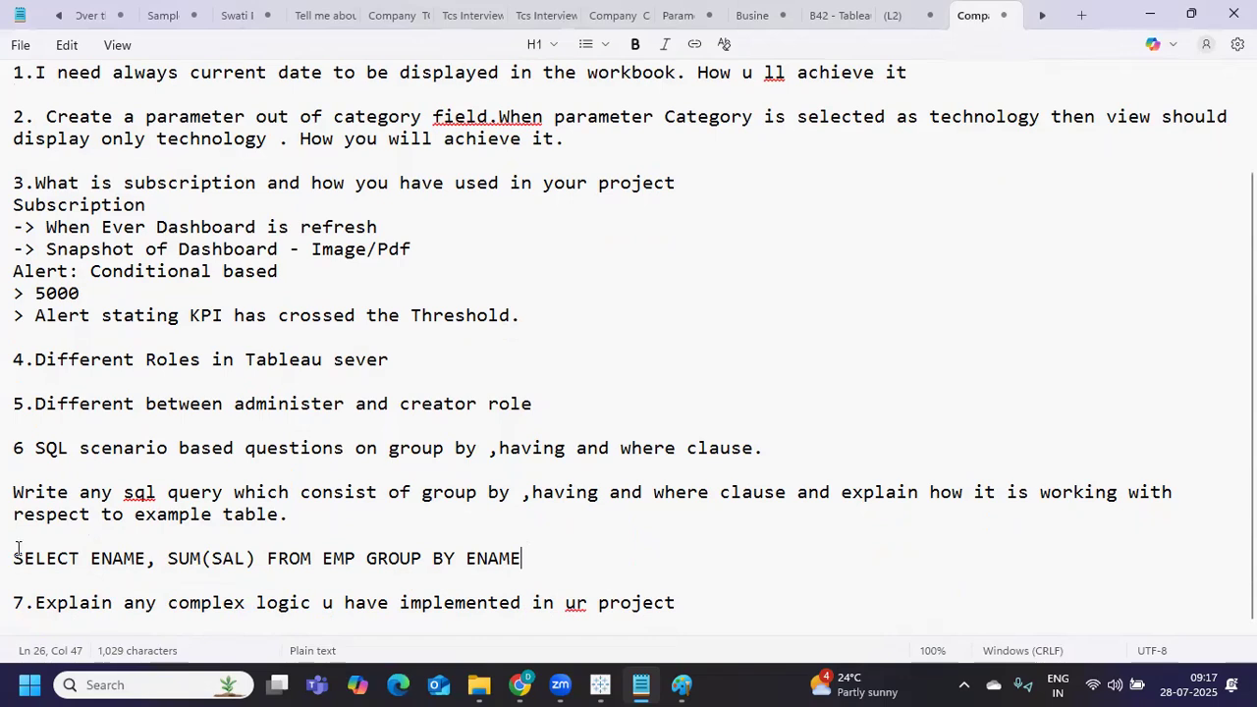
pyautogui.moveTo(14, 555); pyautogui.dragTo(636, 590)
pyautogui.click(412, 620)
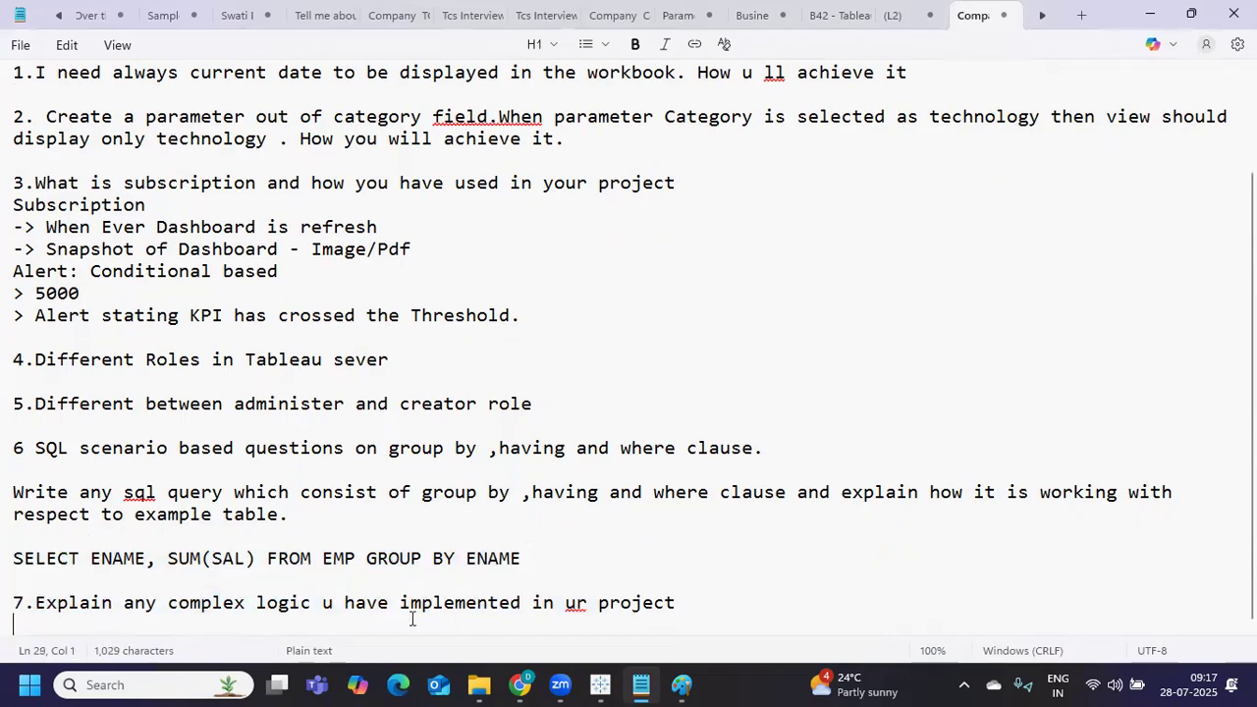
pyautogui.moveTo(237, 611); pyautogui.dragTo(710, 603)
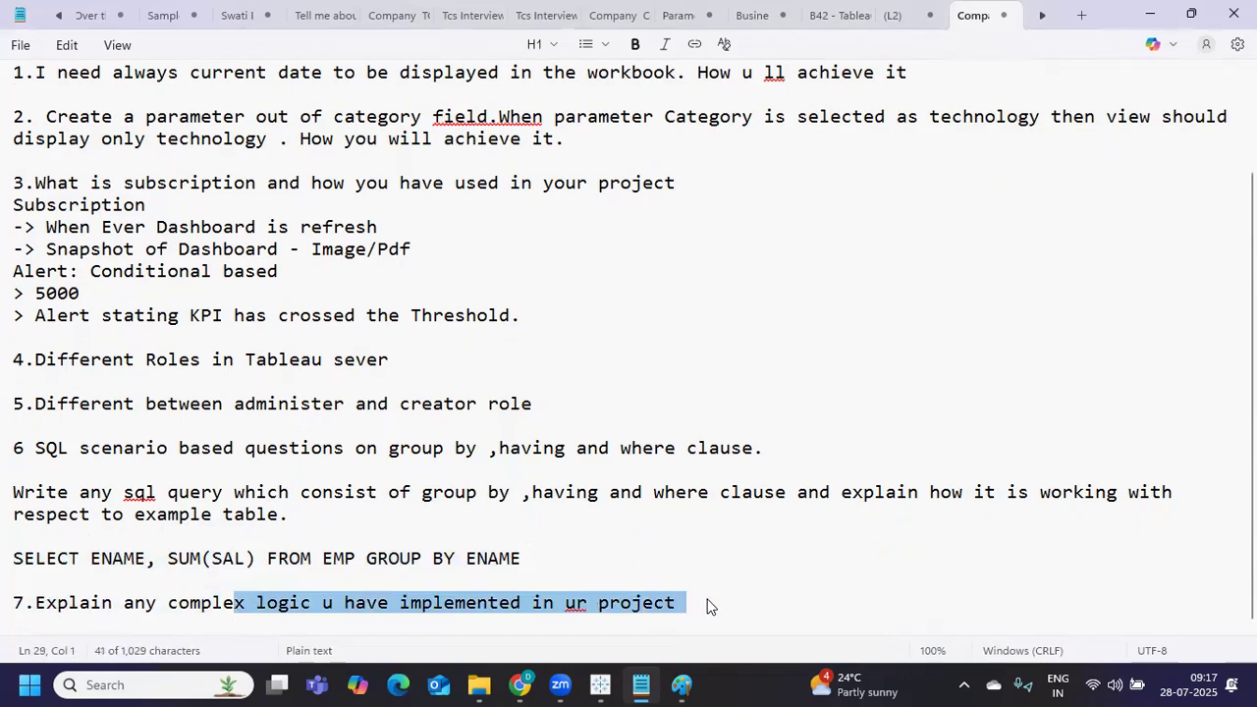
pyautogui.click(708, 602)
# Step: Under question 7, add the tip 'HAVE ATLEAST 1-2 SCENARIOS FOR YOUR' LOD and PARAMETER
pyautogui.press('Return')
pyautogui.press('Return')
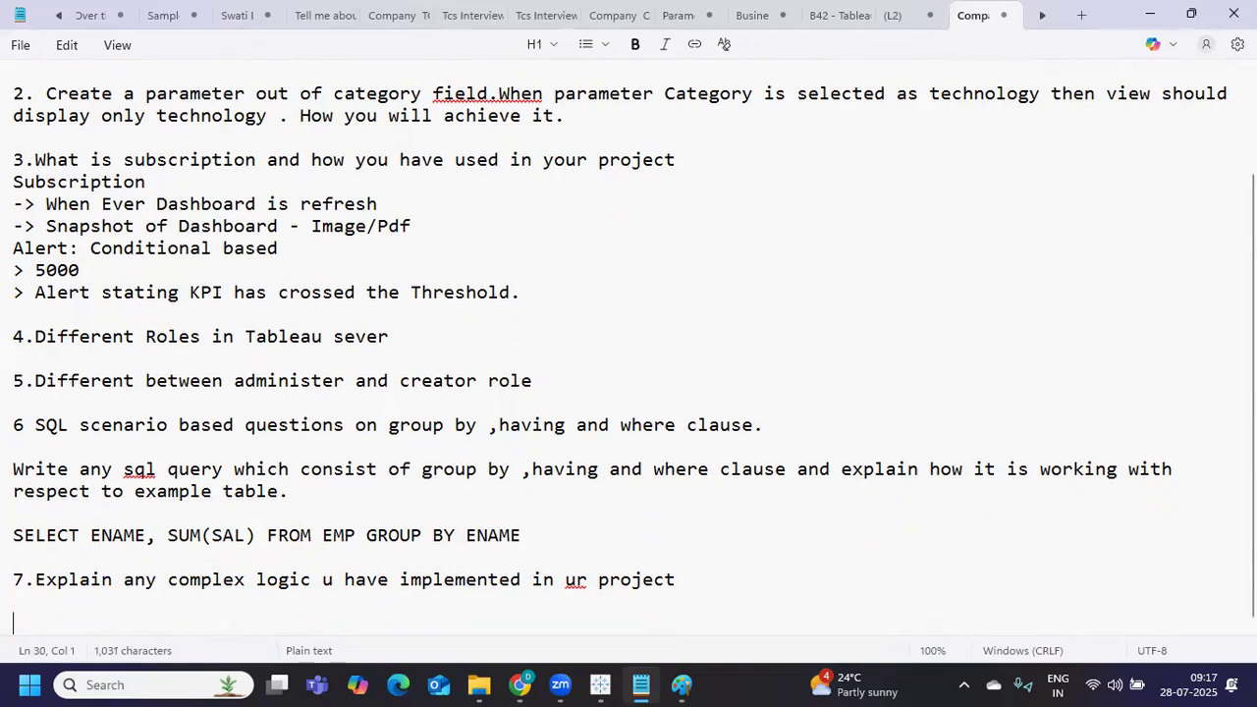
pyautogui.write('HAVE ATELAT')
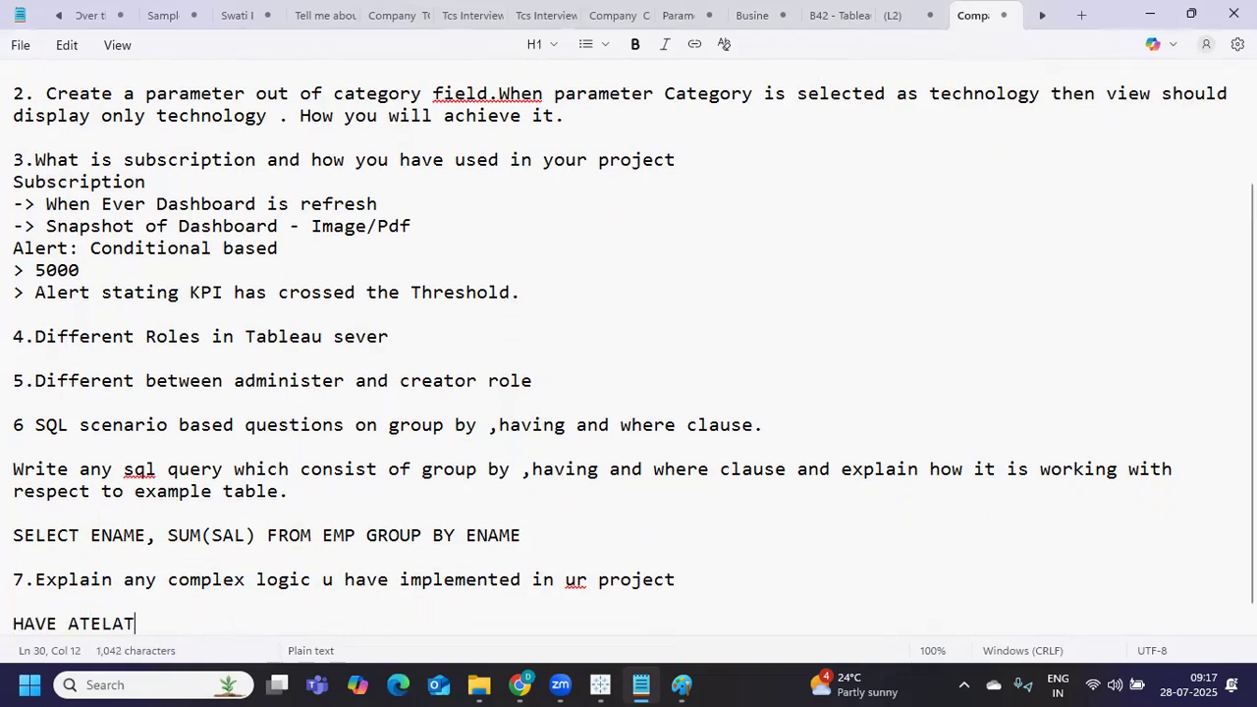
pyautogui.press('BackSpace')
pyautogui.press('BackSpace')
pyautogui.press('BackSpace')
pyautogui.press('BackSpace')
pyautogui.write('LEAST 1-2 SCENARIOS FOR YOUR')
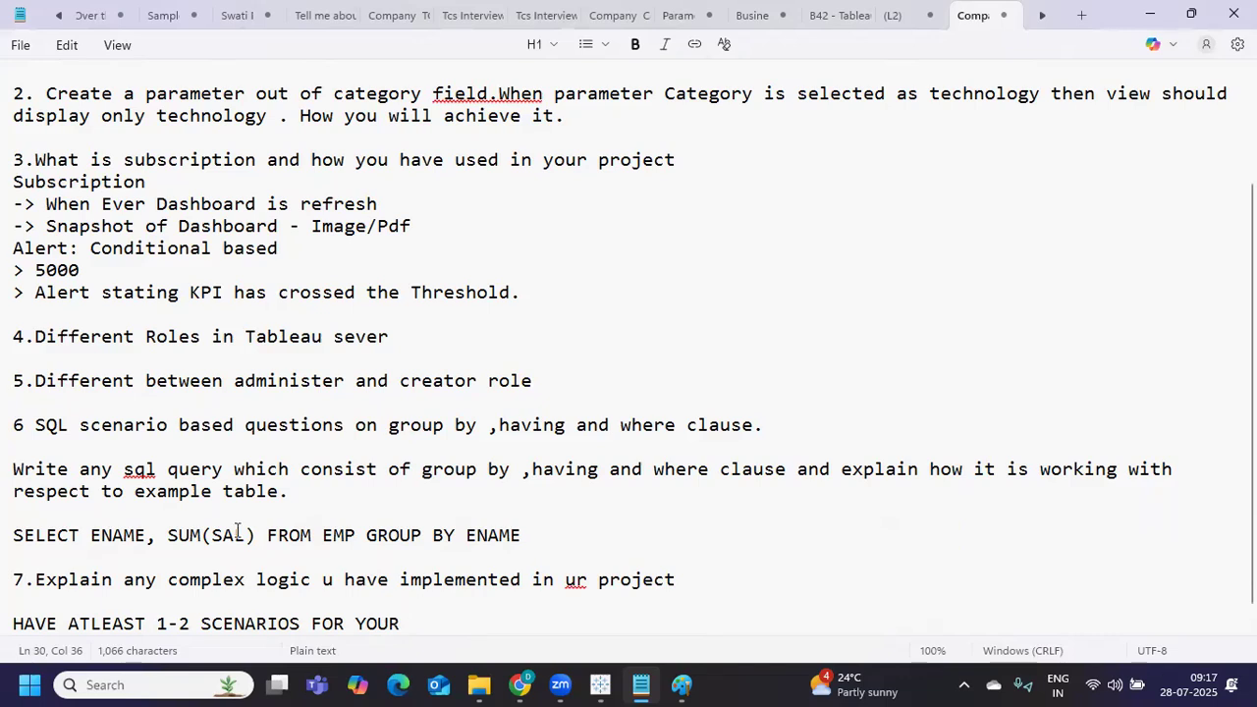
pyautogui.press('Return')
pyautogui.write('lod')
pyautogui.press('Return')
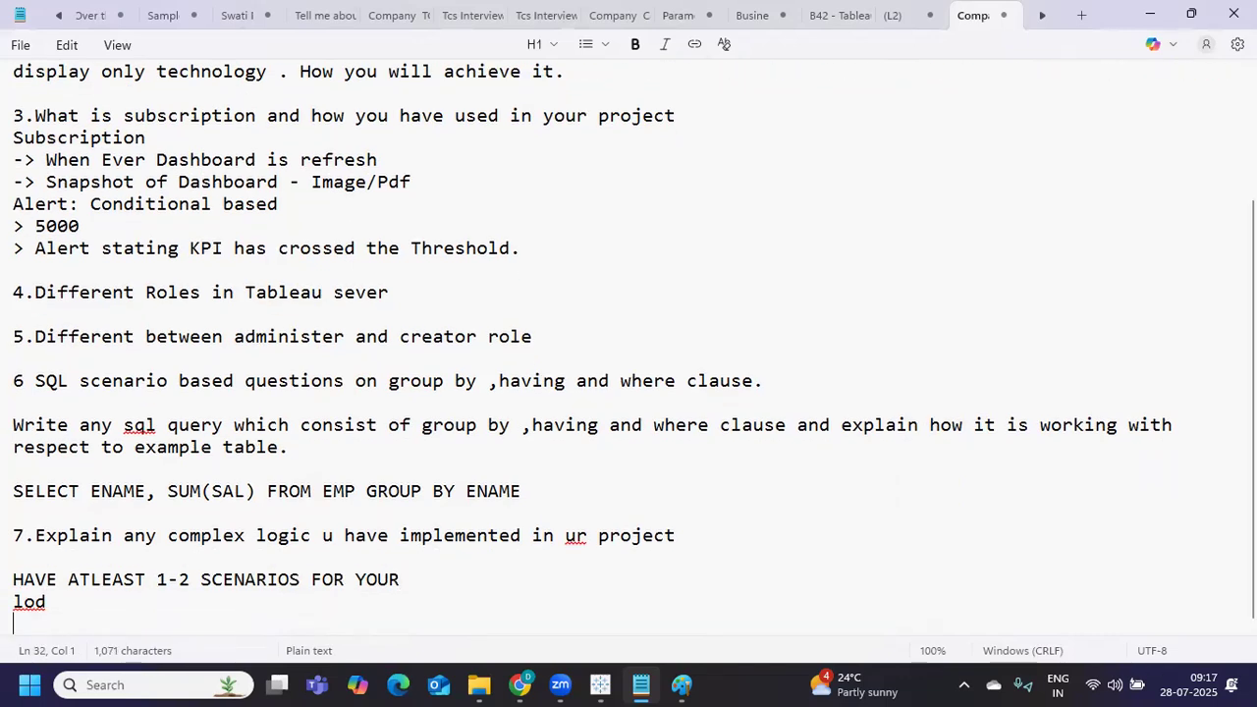
pyautogui.write('pARAMETER')
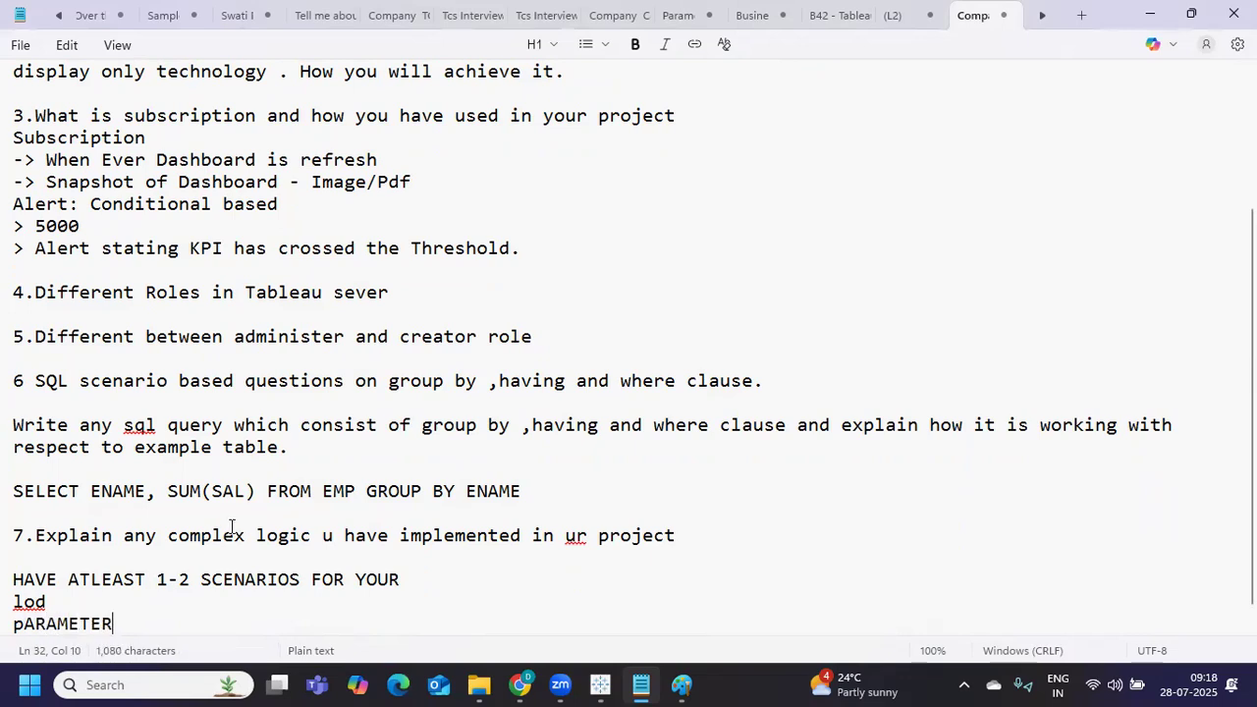
# Step: Add tip lines on how you created a particular calculation to find some metric
pyautogui.press('Return')
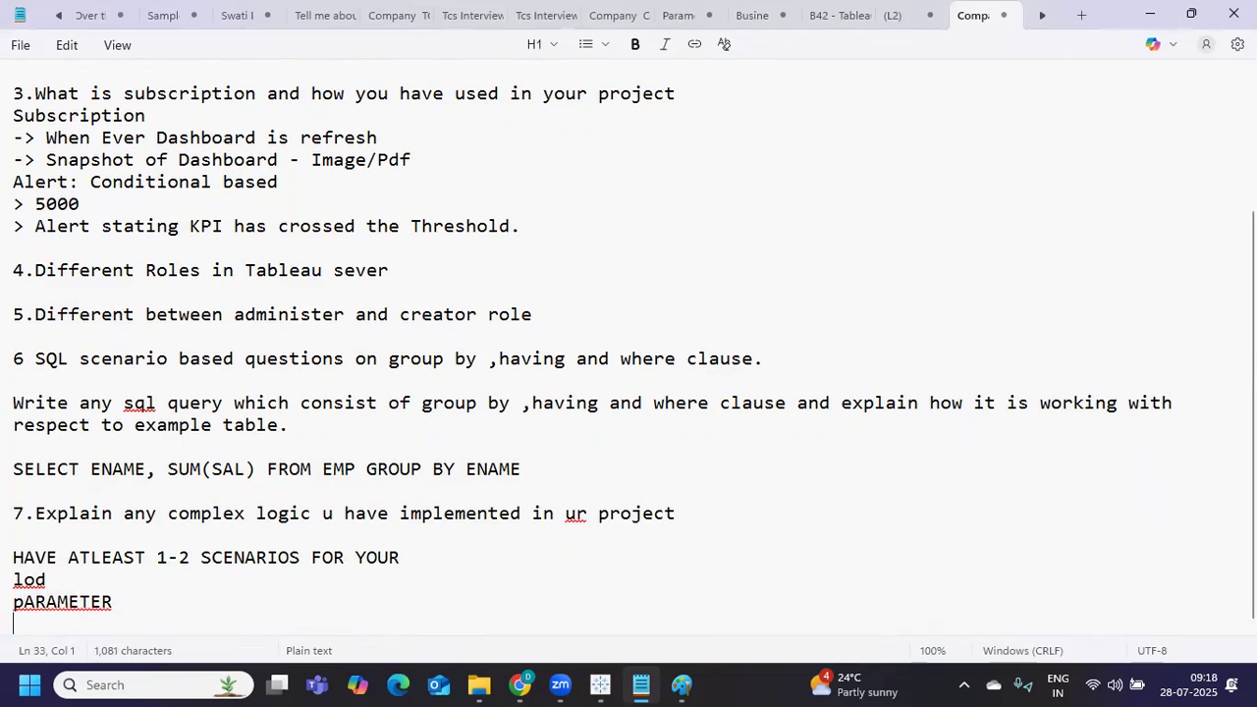
pyautogui.write('hOW YOU HAVE ')
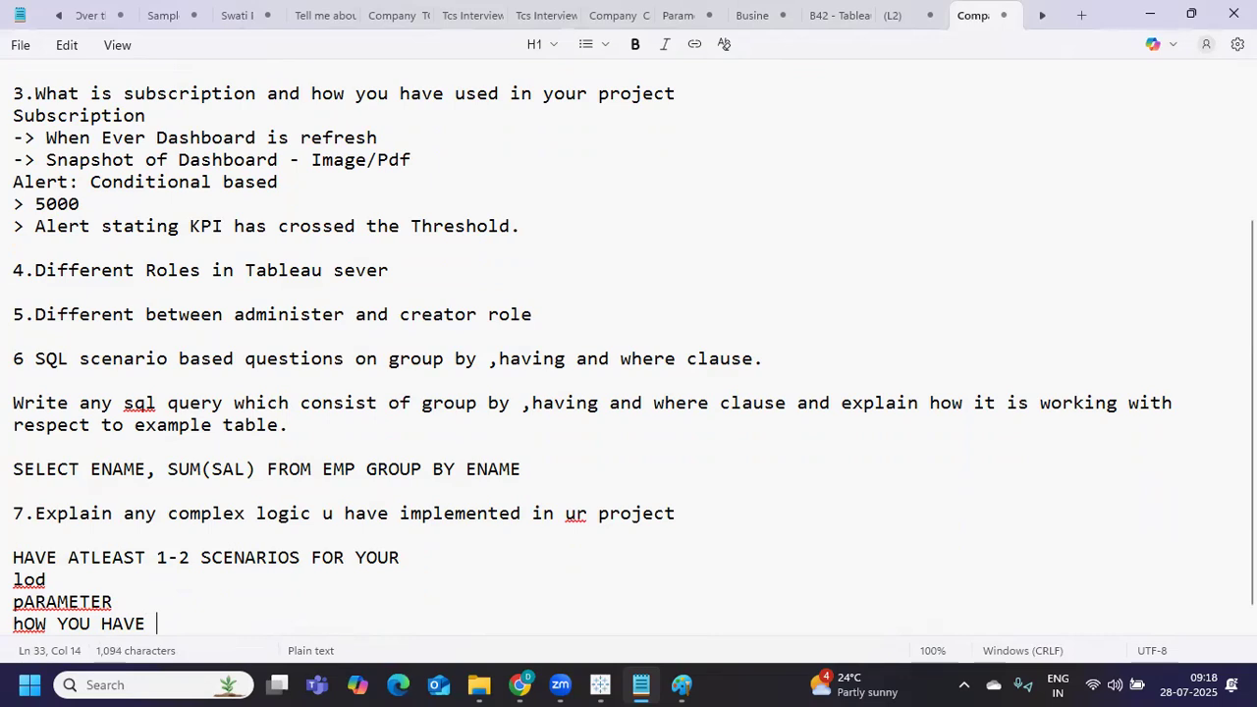
pyautogui.write('CREAETD A PARTICULAR')
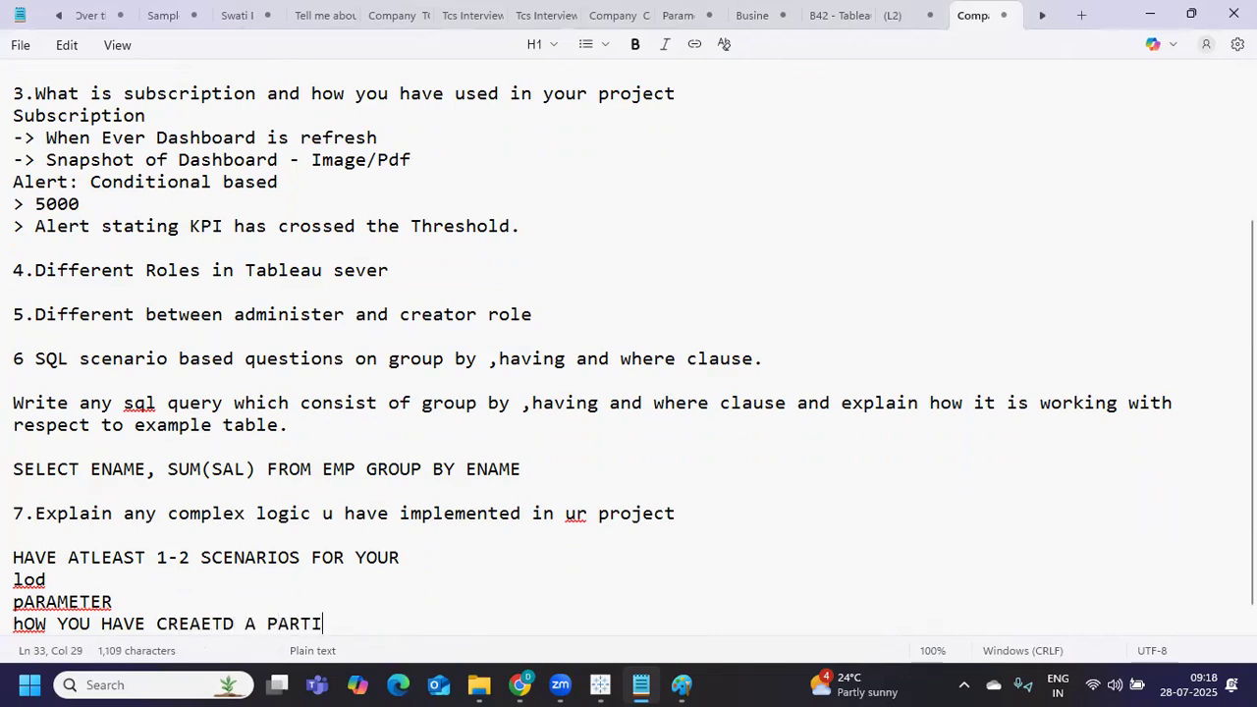
pyautogui.press('Return')
pyautogui.write('ANY CA')
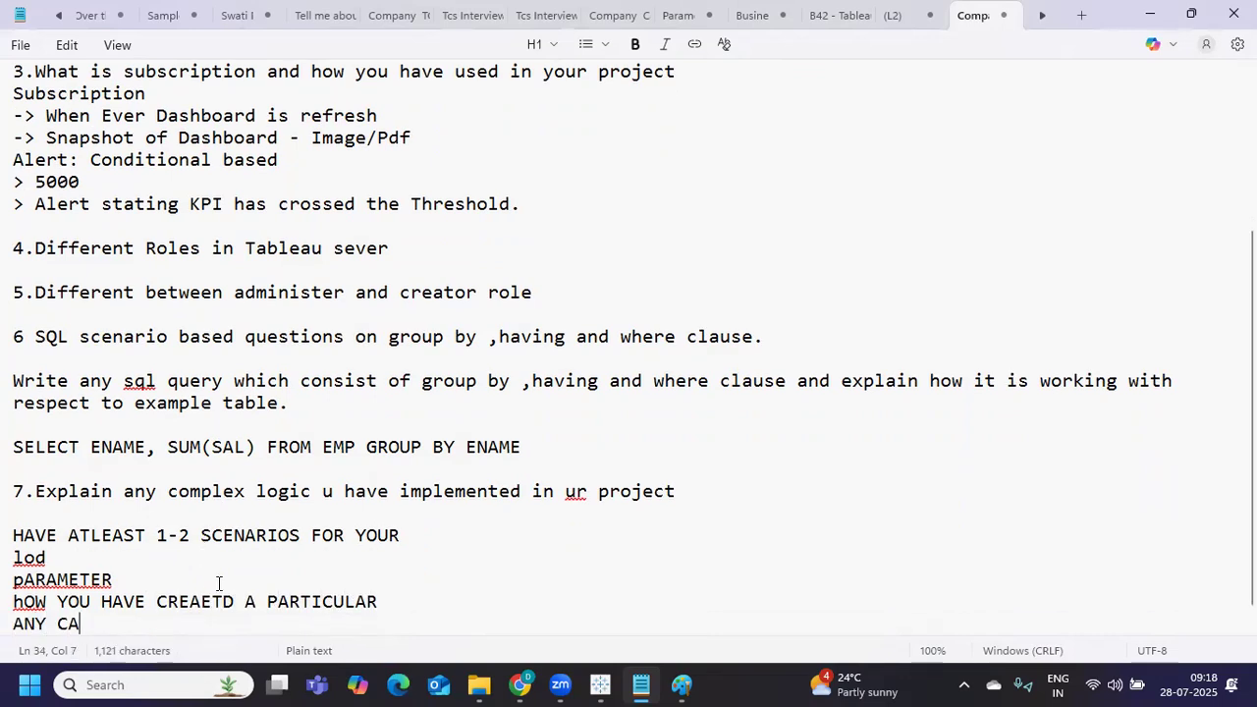
pyautogui.write('LCULATION')
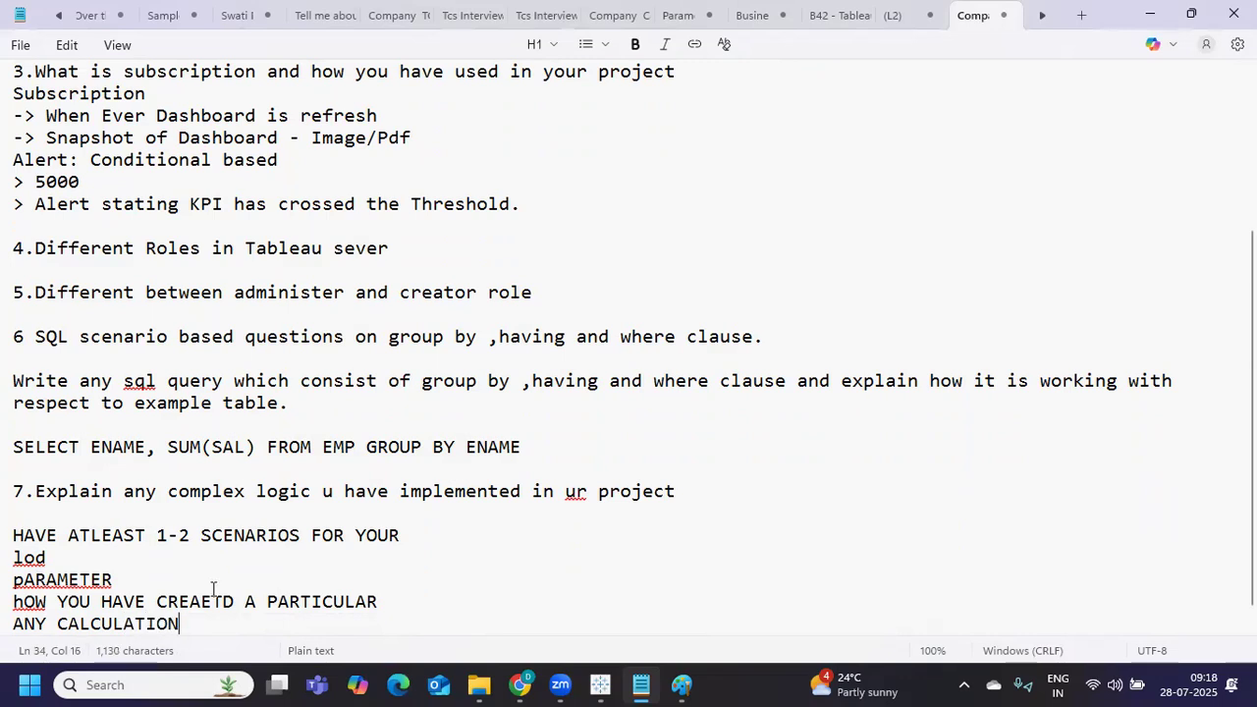
pyautogui.write(' TO FIND SO')
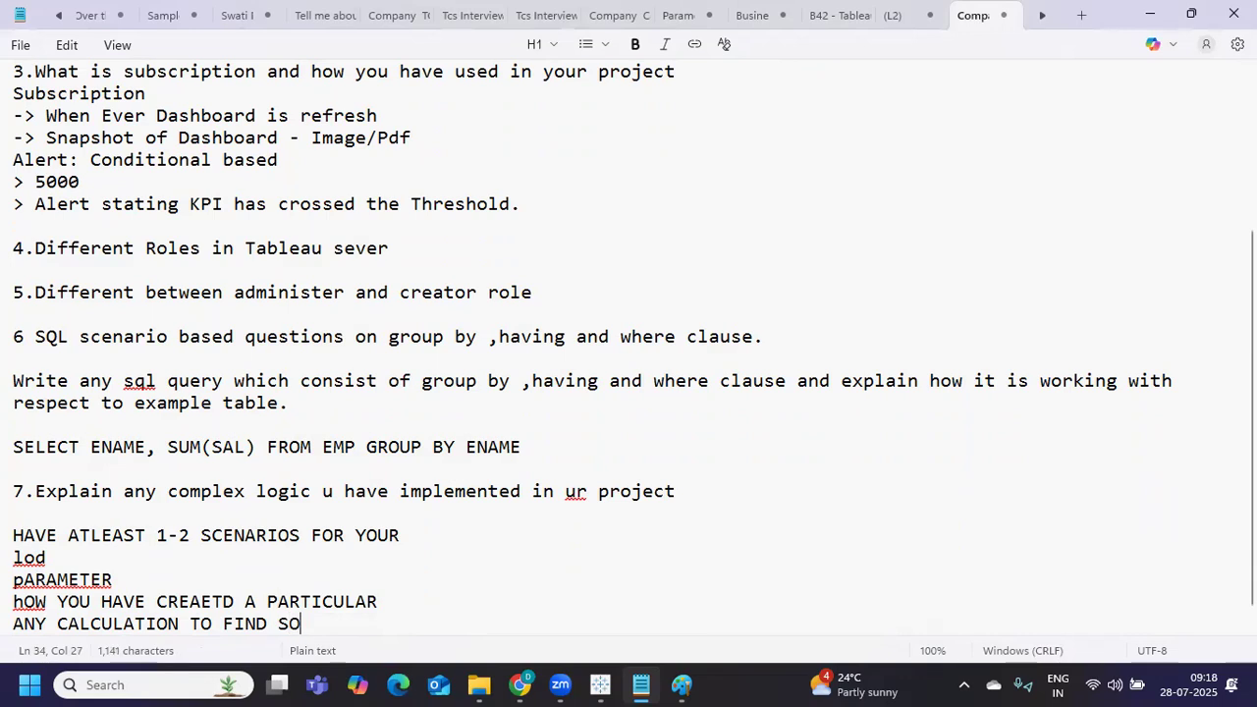
pyautogui.write('ME METRIC')
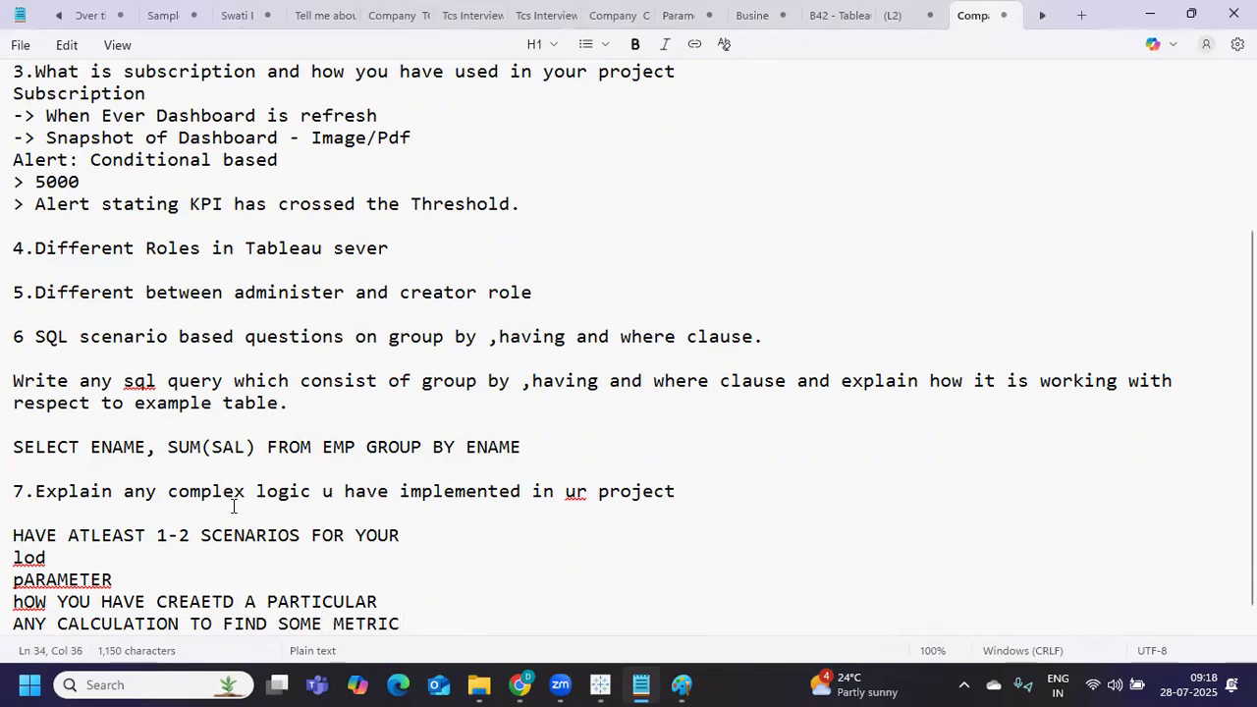
pyautogui.moveTo(56, 491); pyautogui.dragTo(703, 489)
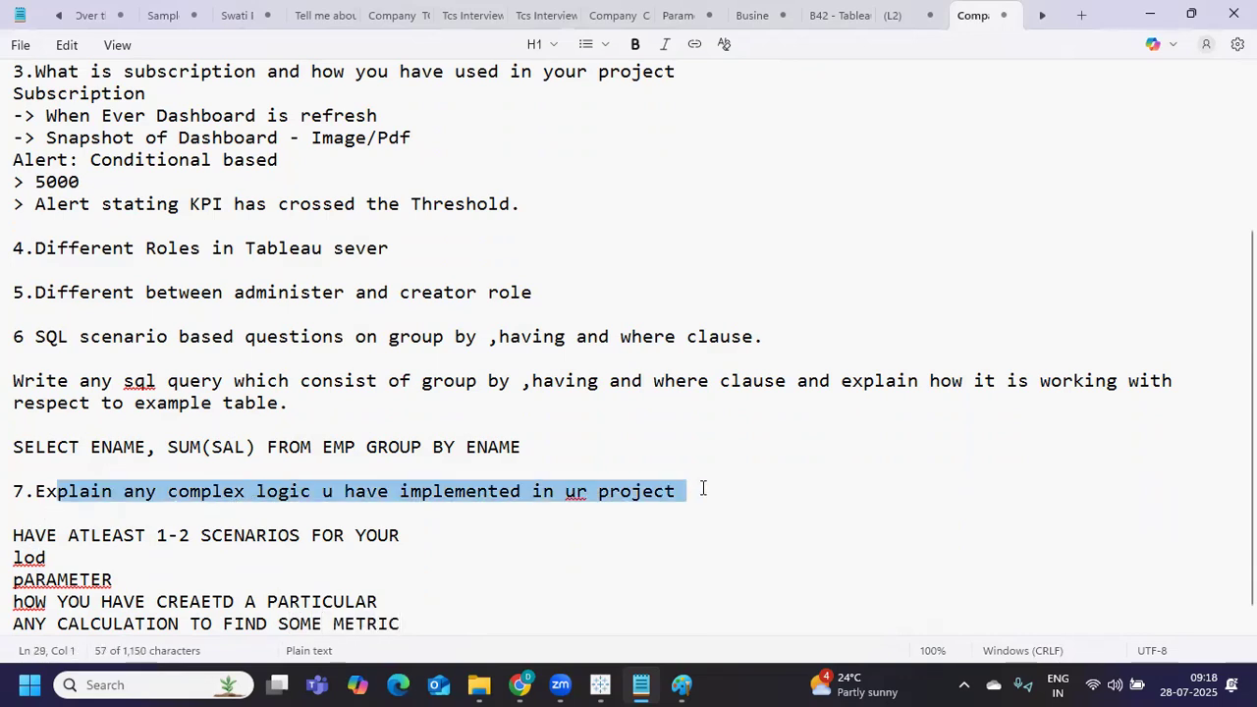
pyautogui.scroll(4, 702, 491)
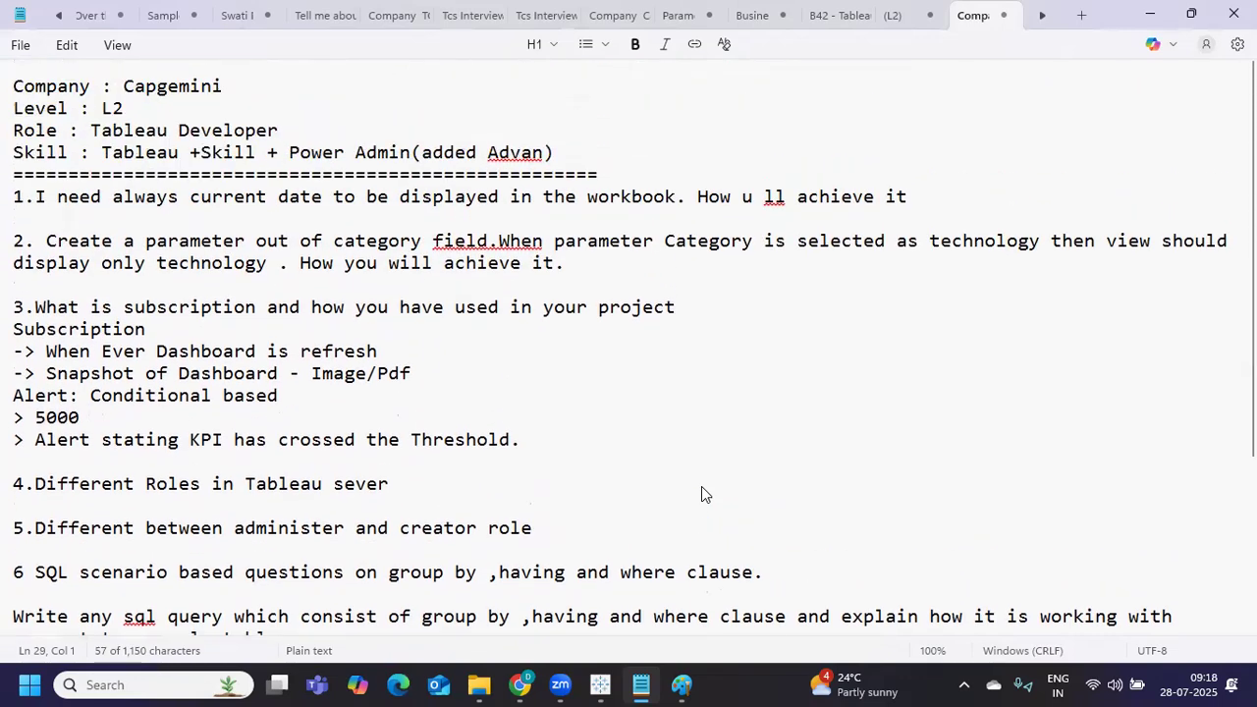
pyautogui.moveTo(179, 207); pyautogui.dragTo(668, 201)
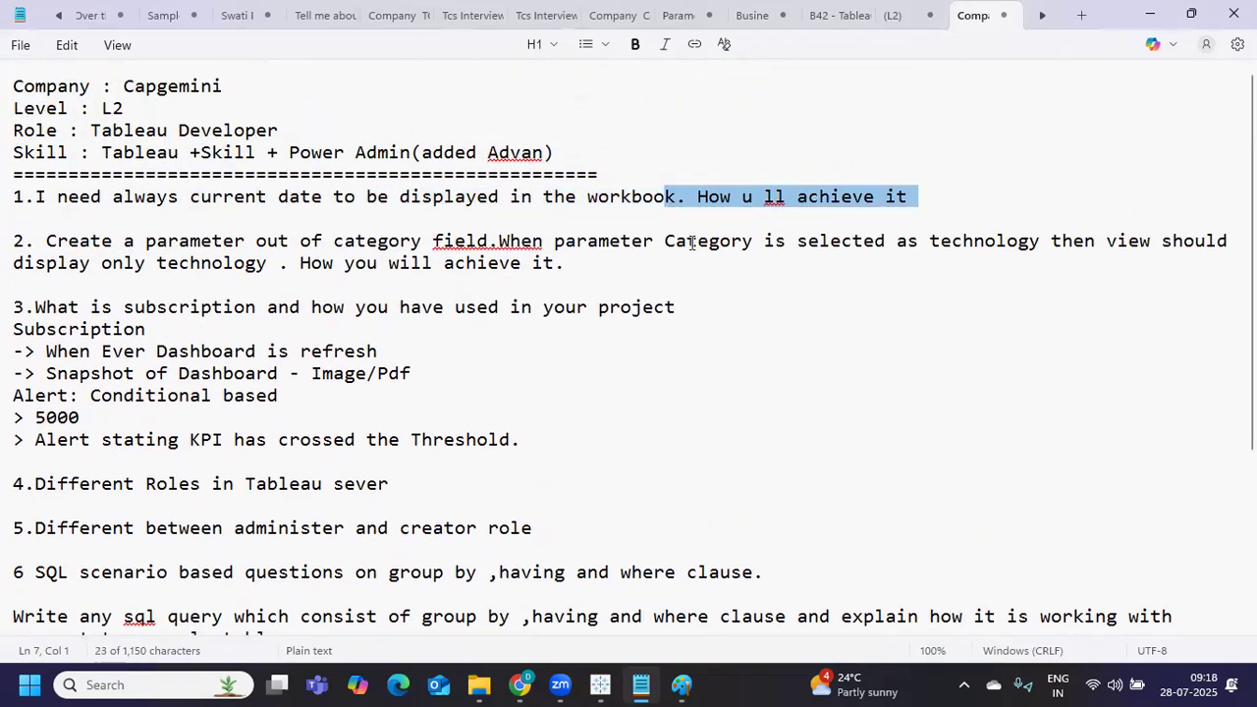
pyautogui.scroll(-4, 635, 429)
pyautogui.moveTo(100, 513); pyautogui.dragTo(544, 527)
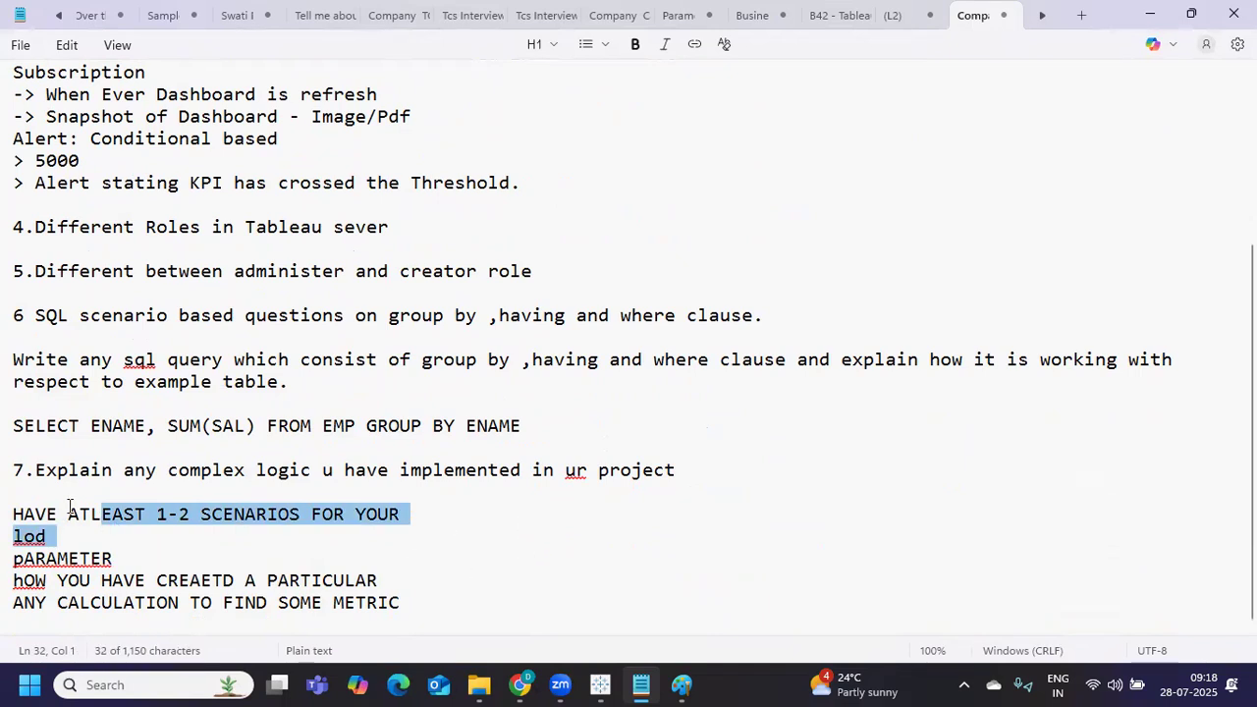
pyautogui.click(15, 537)
pyautogui.hotkey('shift', 'Up')
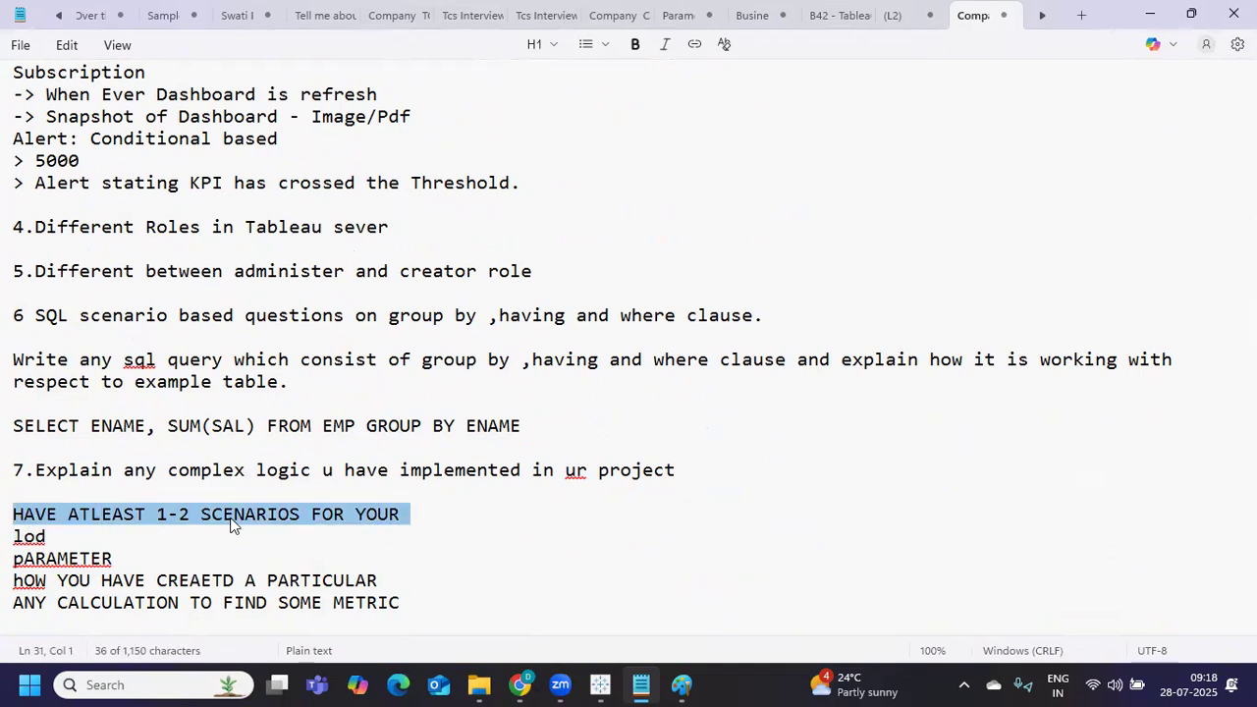
pyautogui.moveTo(91, 469); pyautogui.dragTo(320, 471)
pyautogui.moveTo(522, 678)
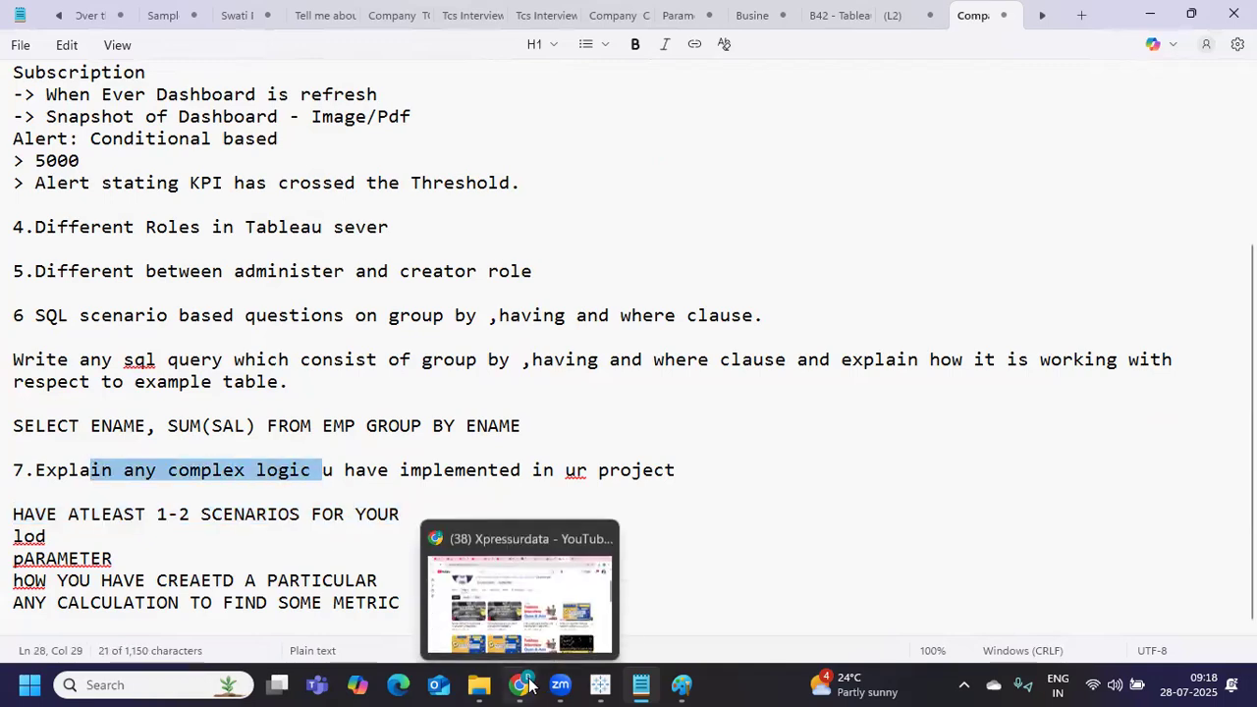
# Step: In YouTube, open the channel's Playlists and scroll to the Tableau Interview Scenarios playlist
pyautogui.click(533, 523)
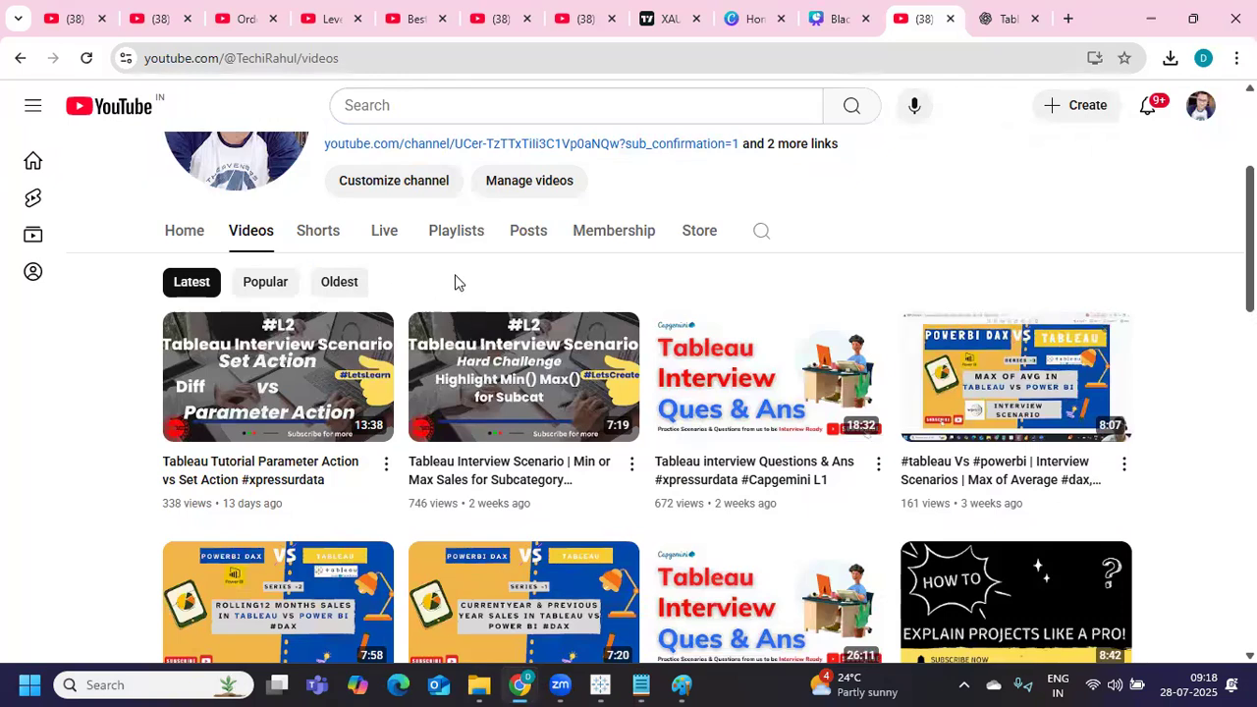
pyautogui.click(463, 236)
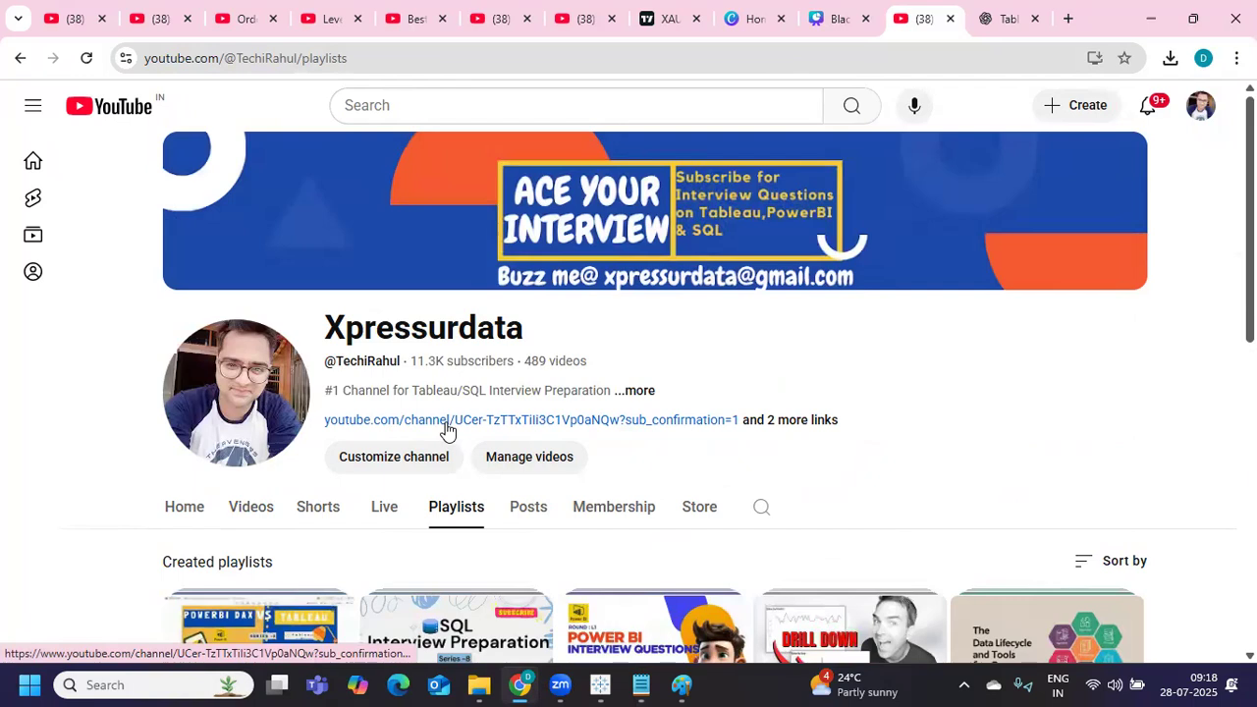
pyautogui.scroll(-2, 446, 432)
pyautogui.scroll(-2, 447, 432)
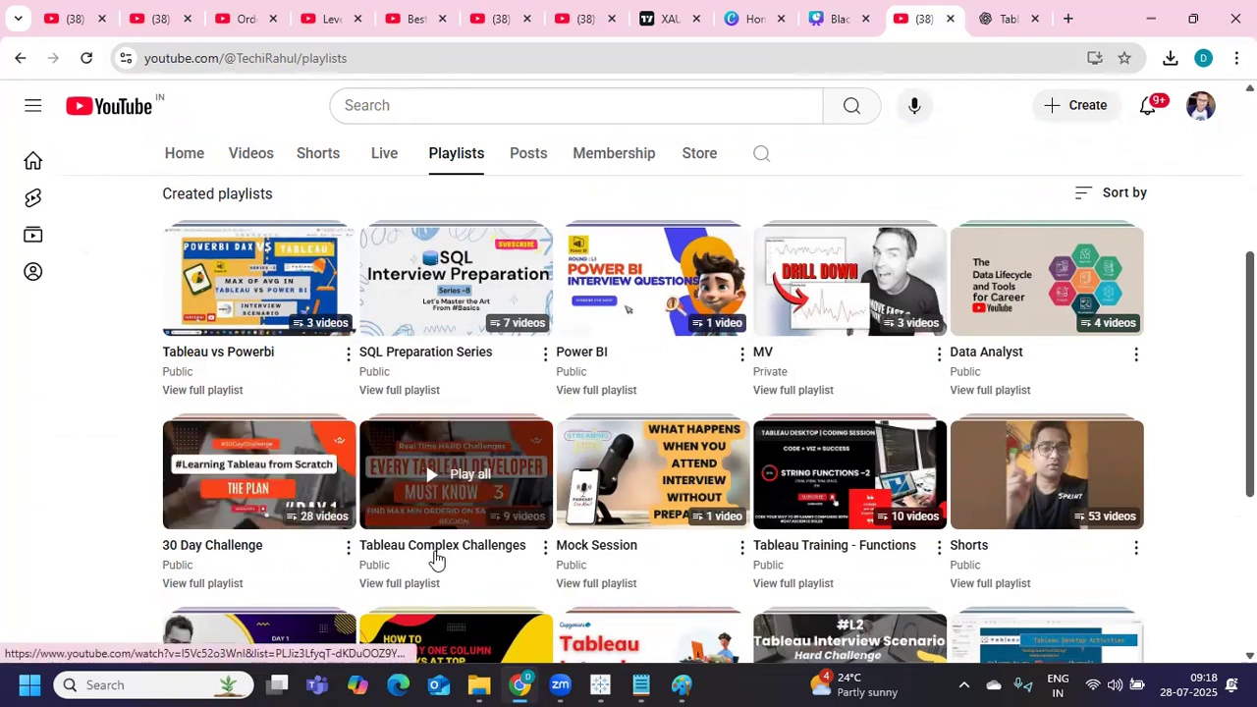
pyautogui.scroll(-1, 437, 560)
pyautogui.scroll(-2, 437, 559)
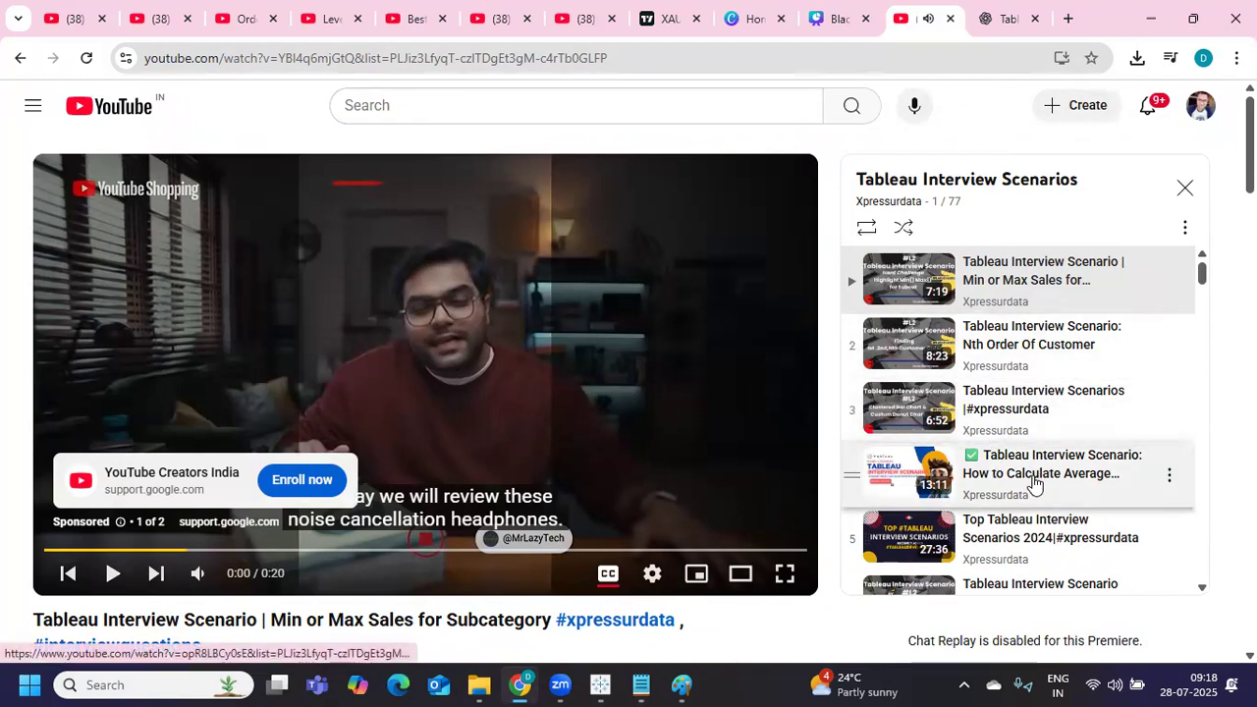
# Step: Bring the Capgemini notes back and highlight the complex-logic tips under question 7
pyautogui.moveTo(635, 685)
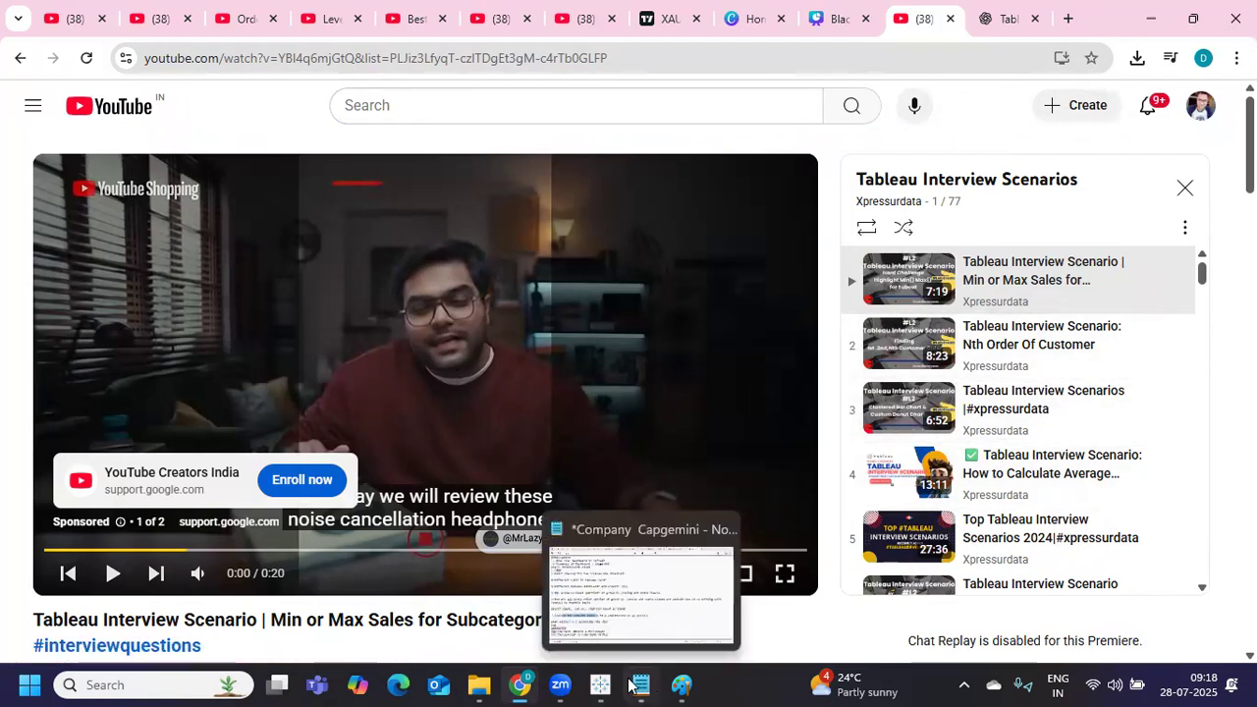
pyautogui.click(619, 601)
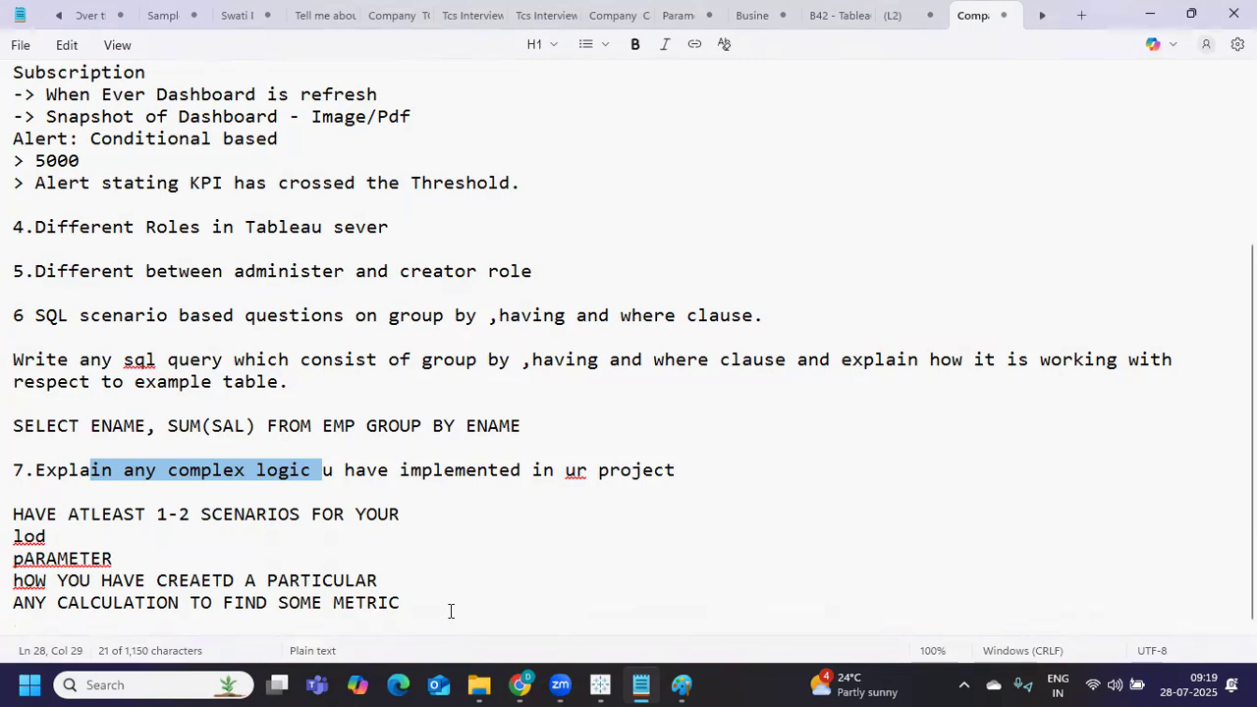
pyautogui.moveTo(447, 625); pyautogui.dragTo(21, 520)
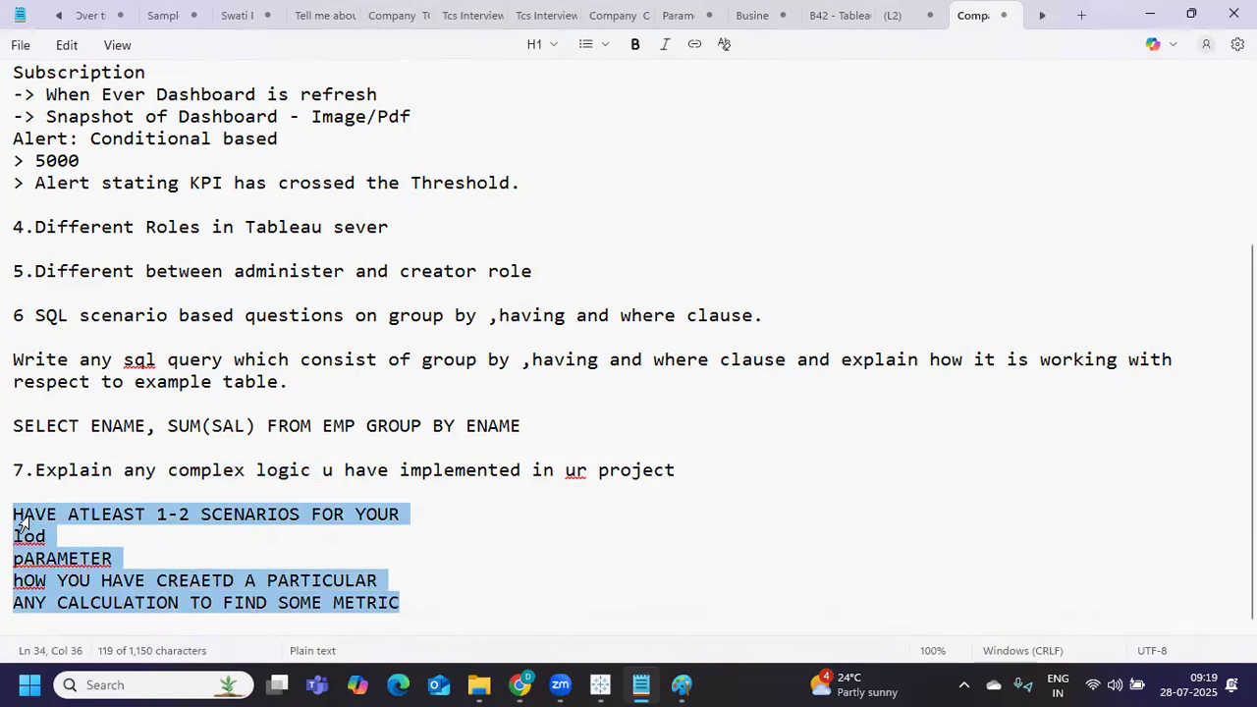